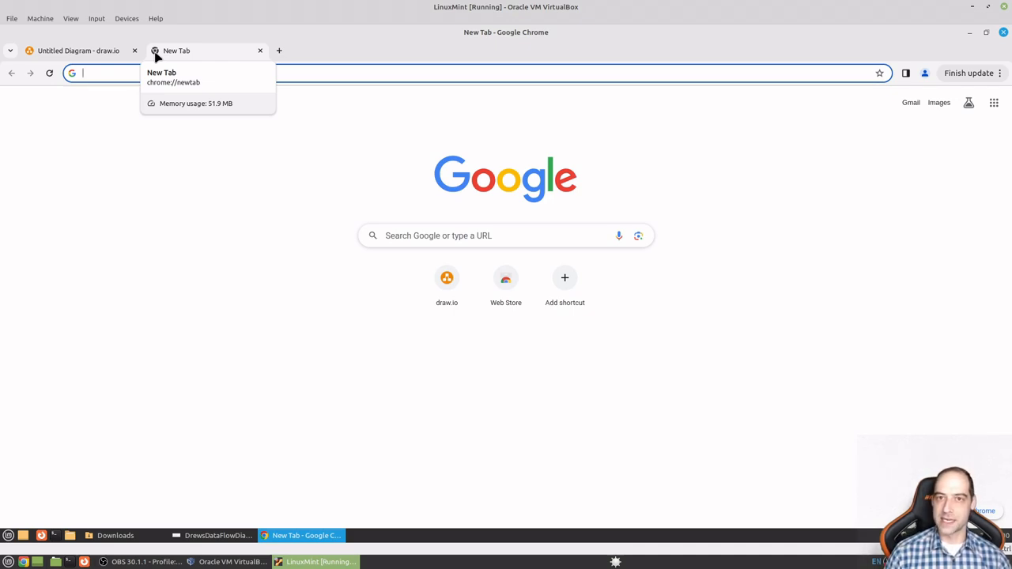
# - Search Google Images for "api svg"
pyautogui.click(159, 140)
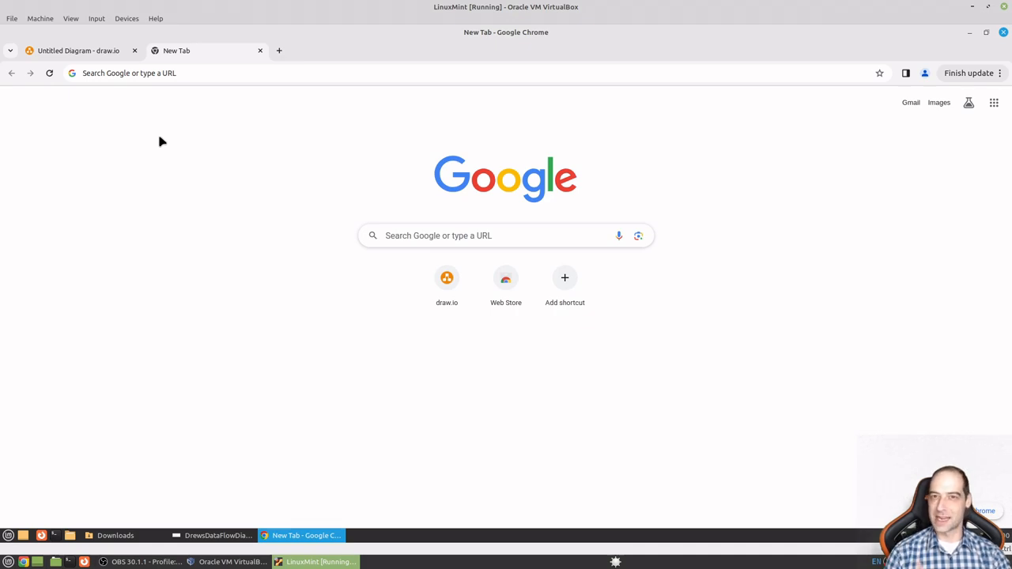
pyautogui.click(148, 72)
pyautogui.write('api')
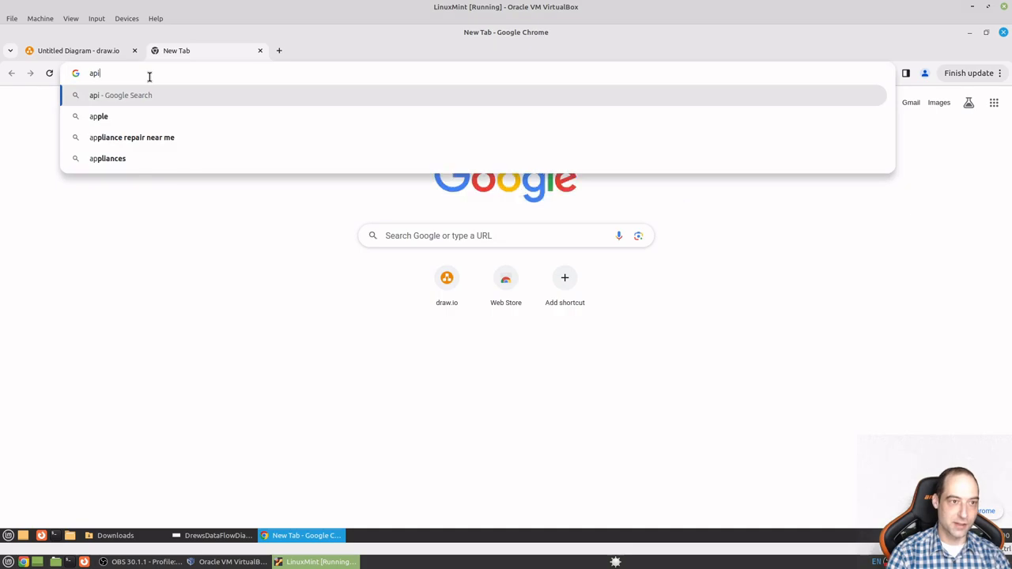
pyautogui.write(' svg')
pyautogui.press('Return')
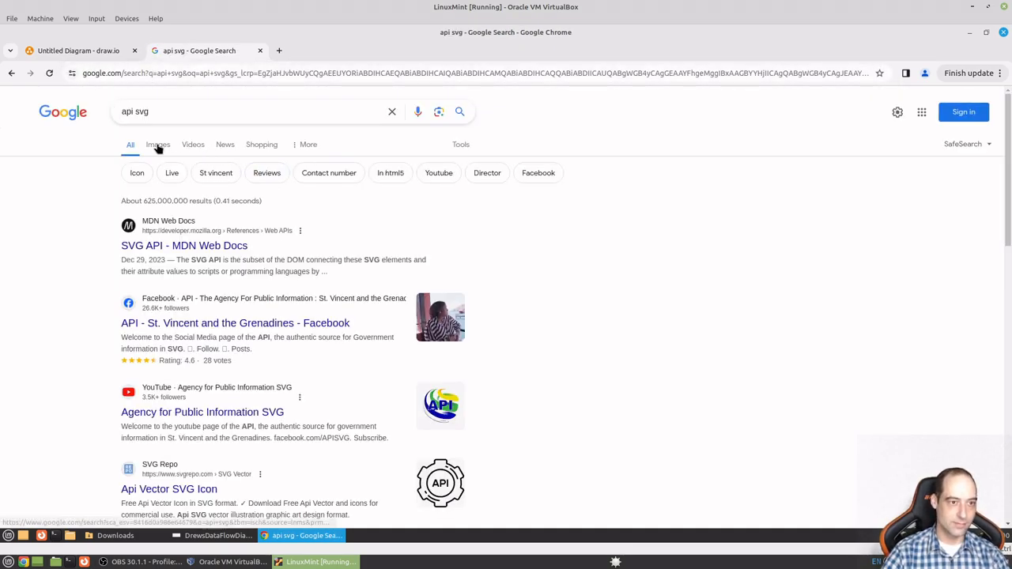
pyautogui.click(158, 146)
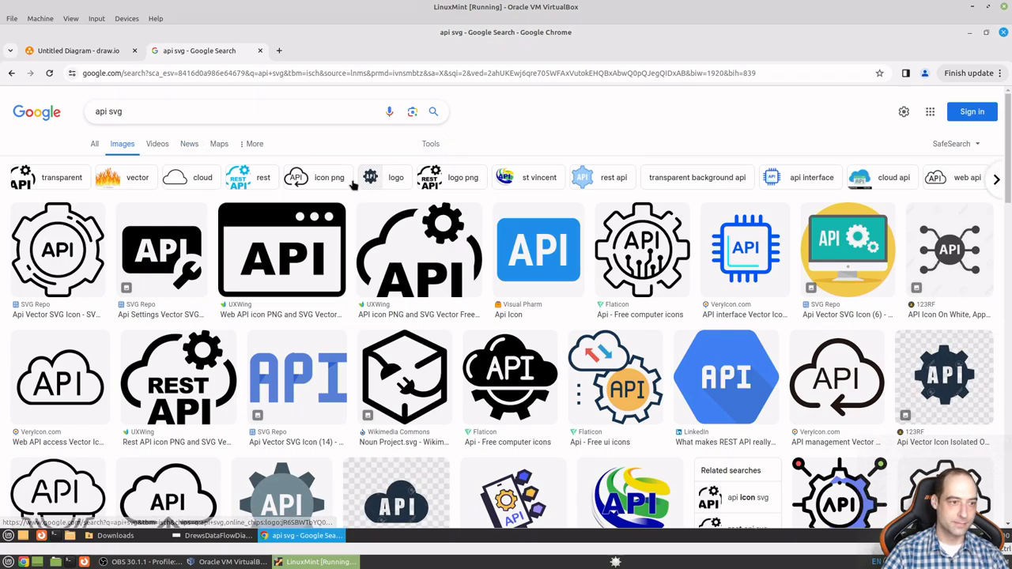
# - Compare API icon candidates by previewing the SVG Repo gear icon and the VeryIcon.com chip icon among the image results
pyautogui.click(52, 253)
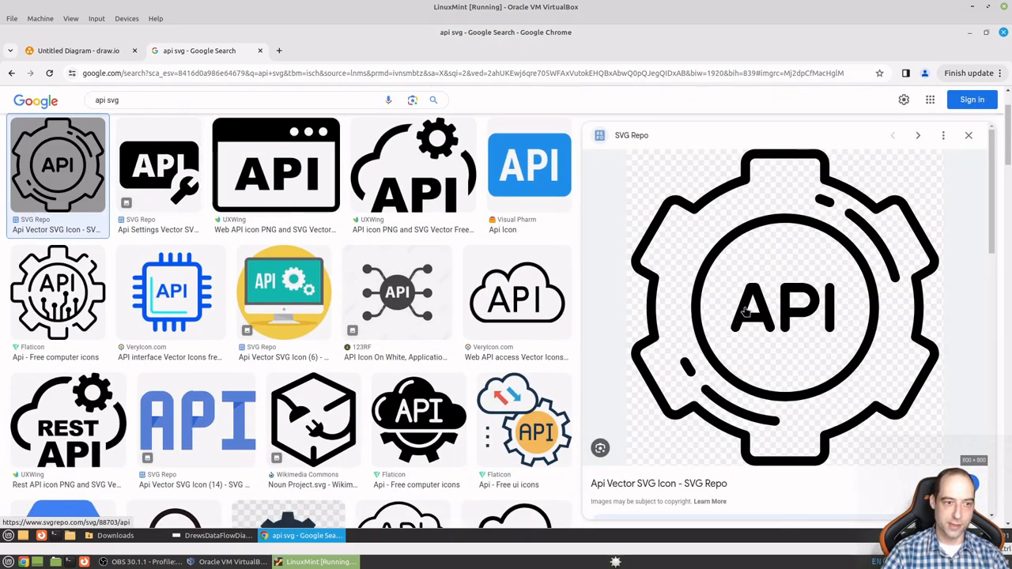
pyautogui.click(169, 291)
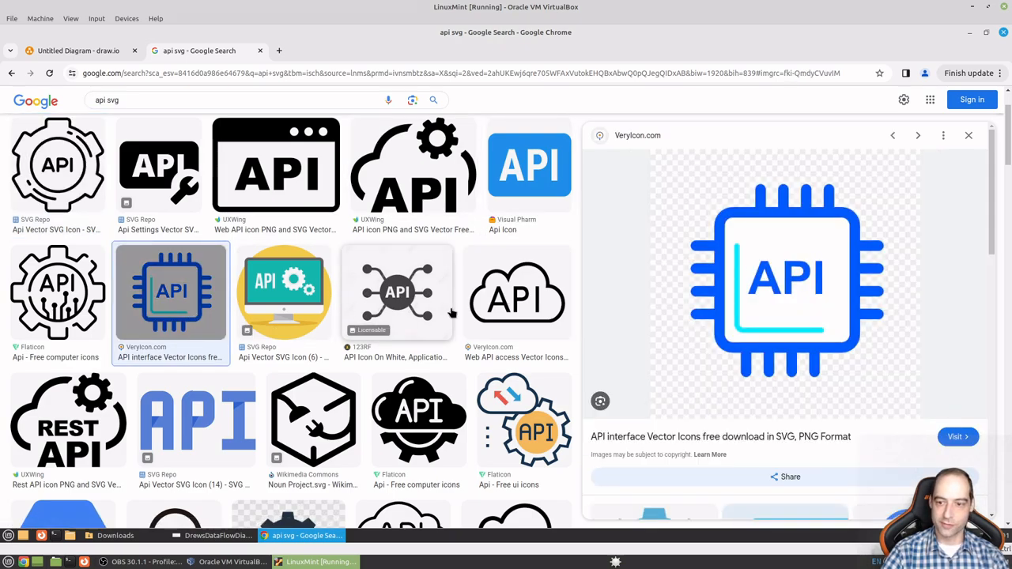
pyautogui.scroll(-3, 427, 317)
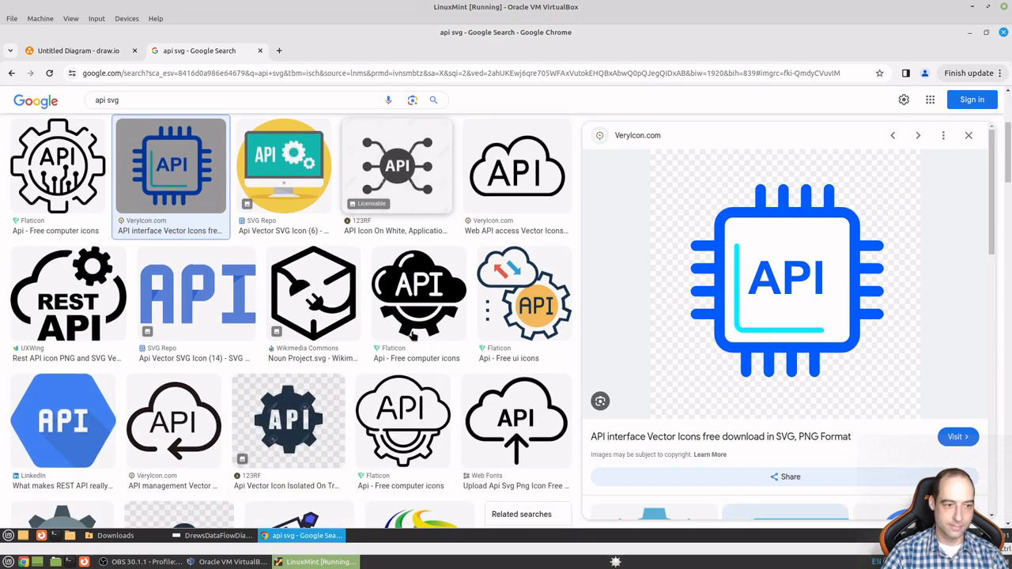
pyautogui.scroll(5, 95, 383)
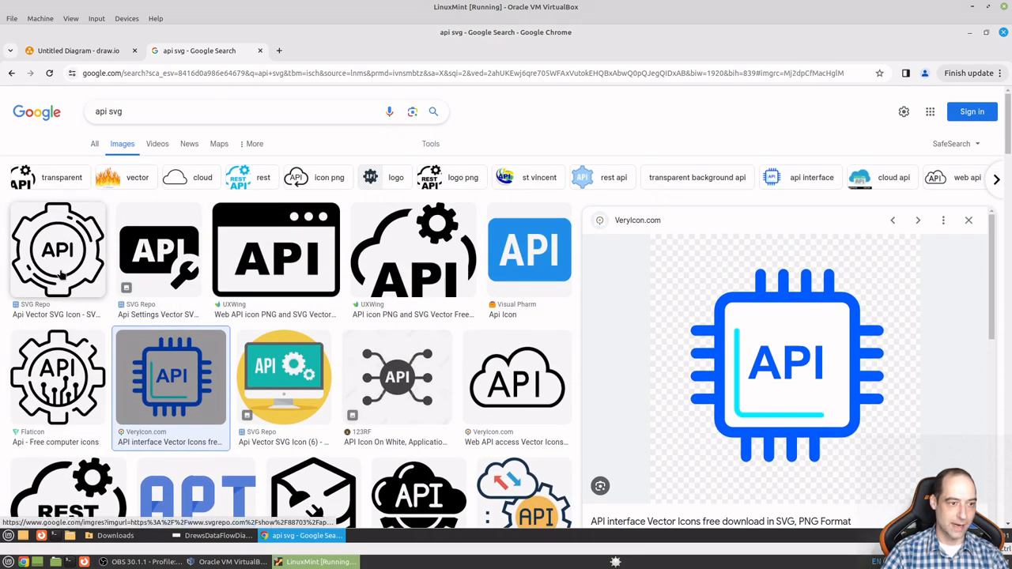
# - Save the gear-shaped API icon from SVG Repo as api.svg in the Downloads folder
pyautogui.click(57, 270)
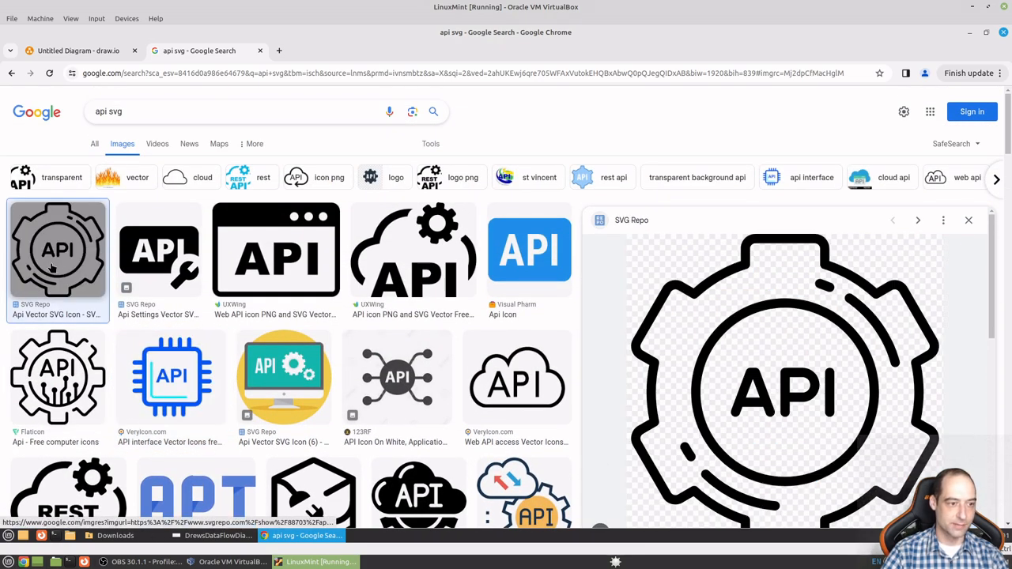
pyautogui.scroll(-3, 722, 294)
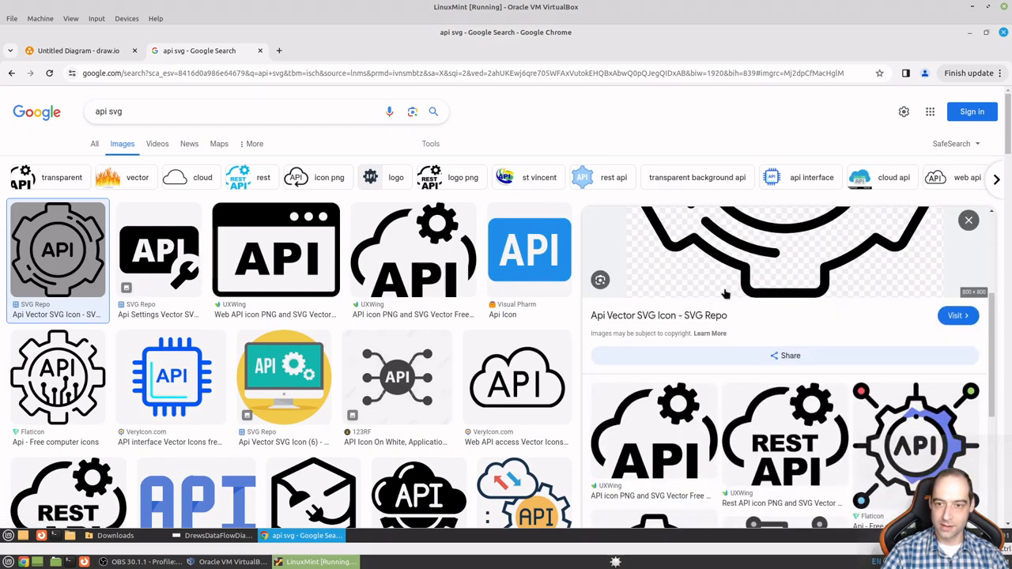
pyautogui.rightClick(755, 239)
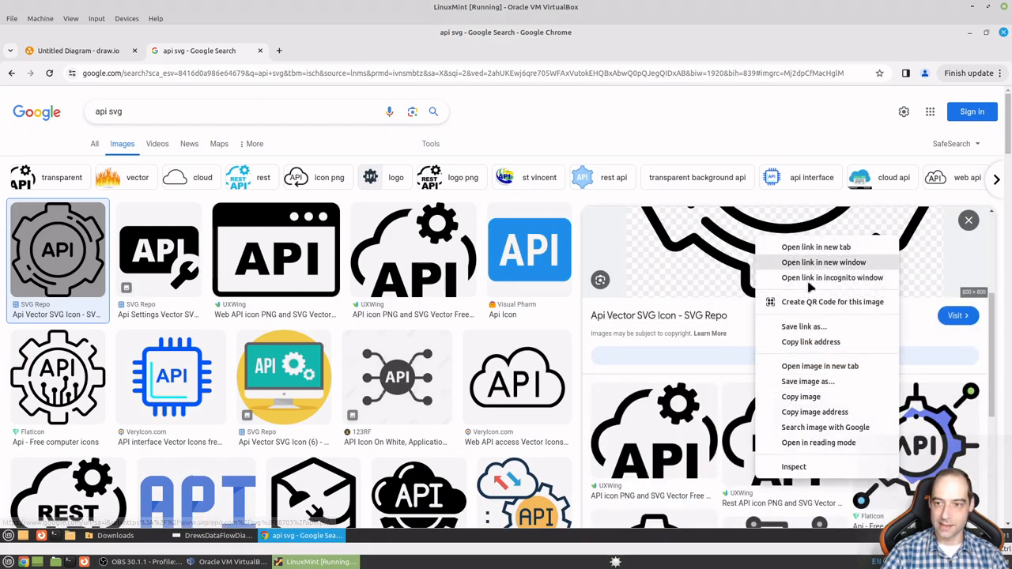
pyautogui.click(806, 382)
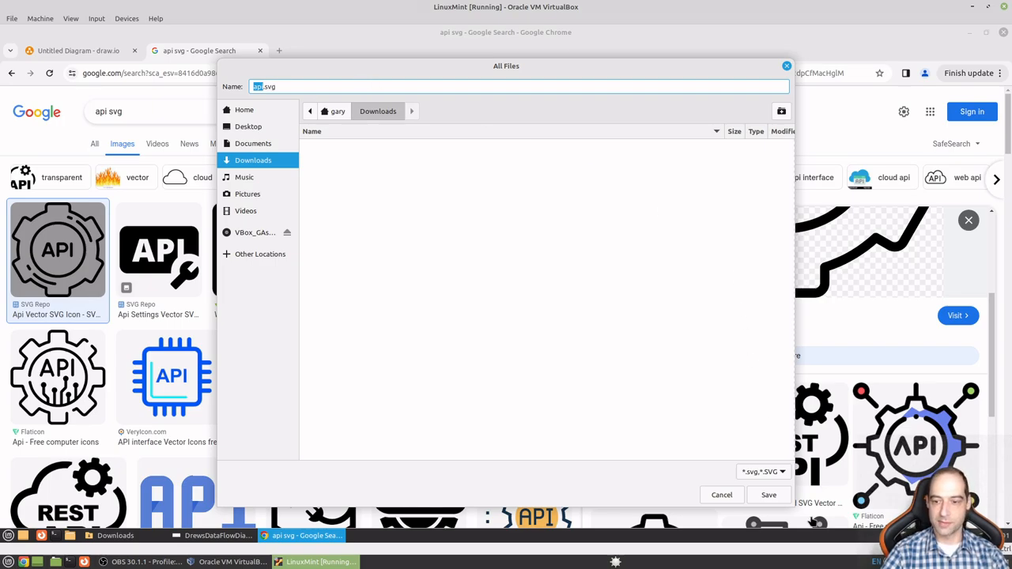
pyautogui.click(769, 496)
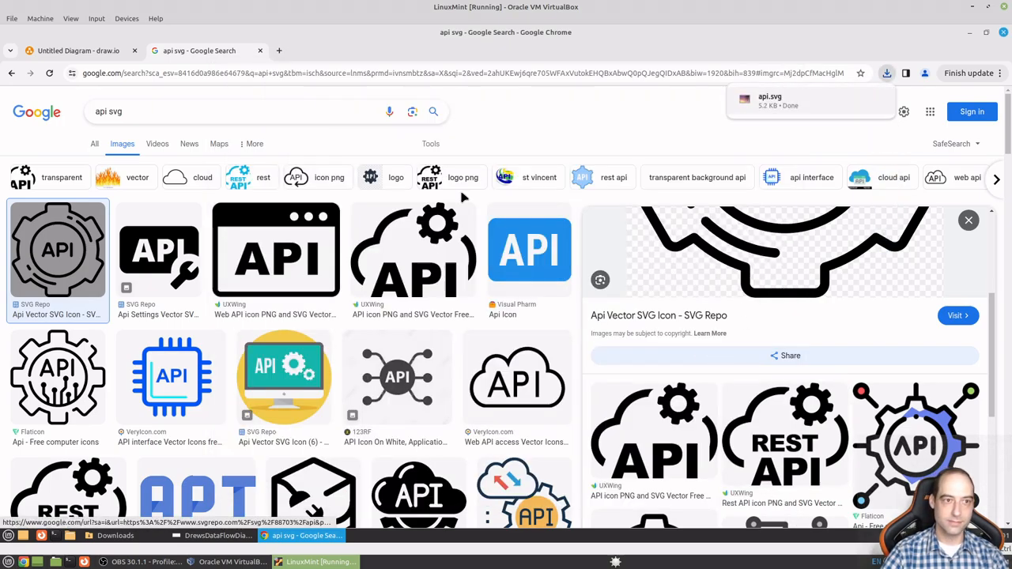
# - Check the reference data flow diagram in the image viewer for the next component needing an icon, and return to Chrome
pyautogui.click(79, 51)
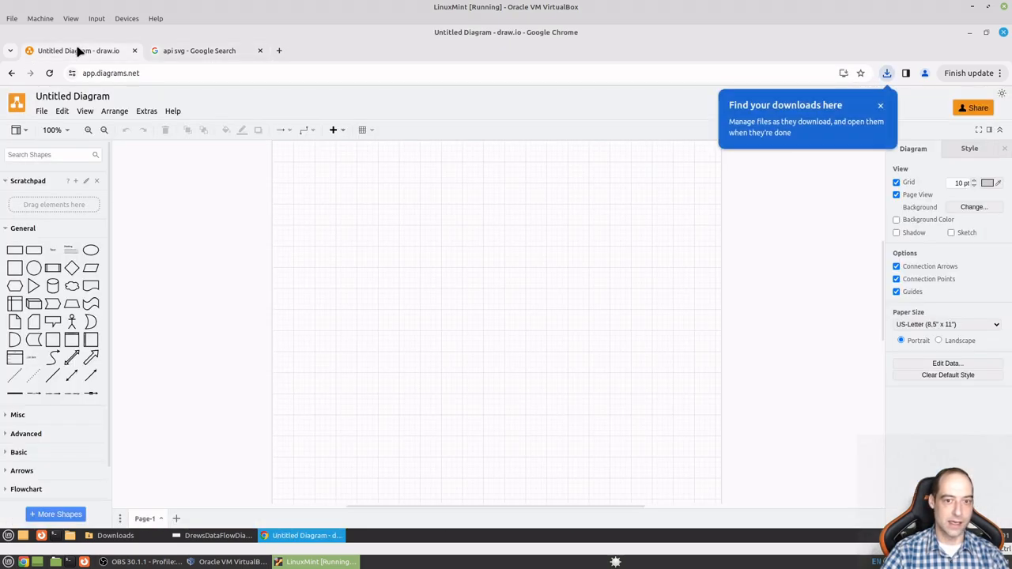
pyautogui.click(215, 537)
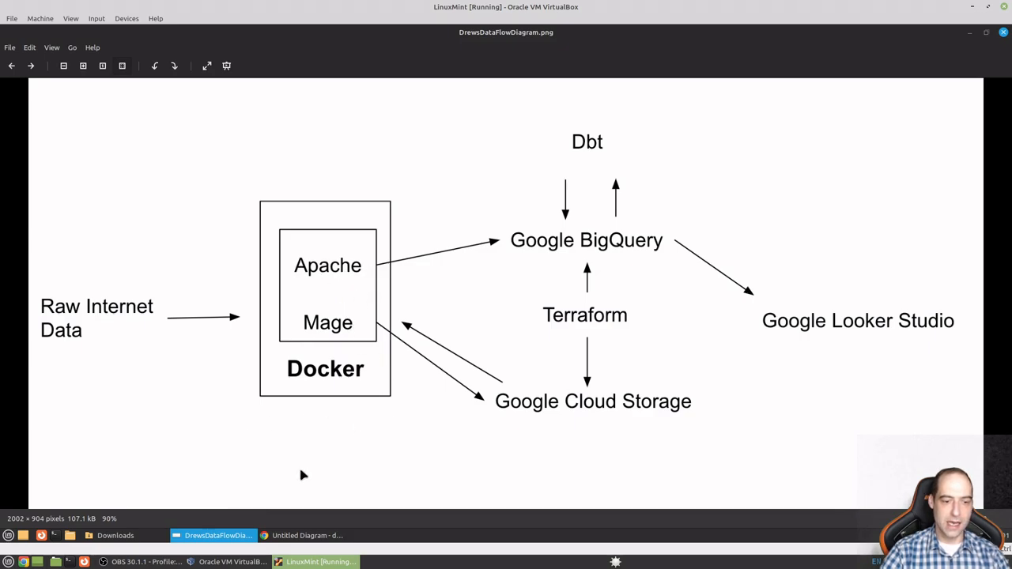
pyautogui.moveTo(299, 550)
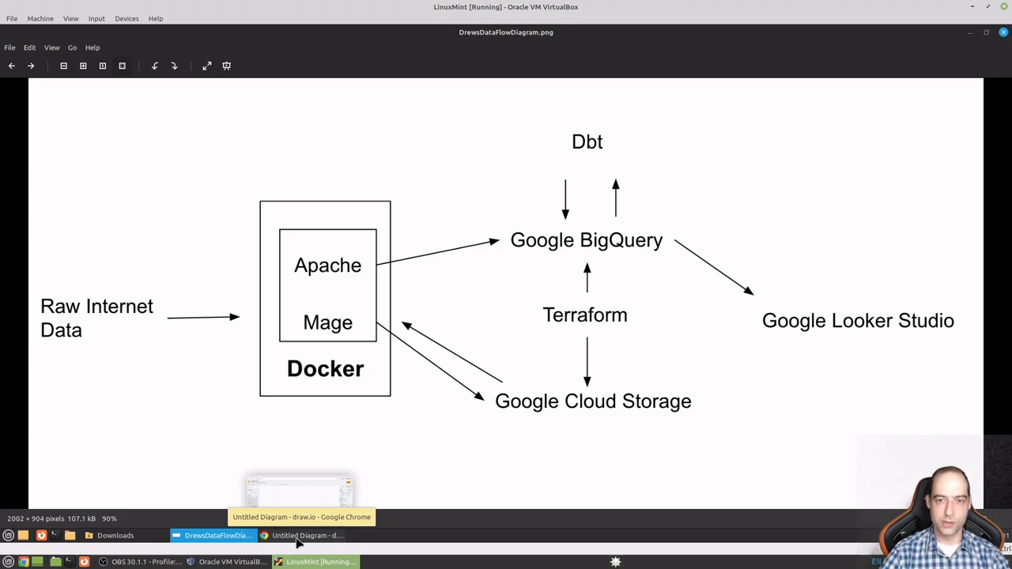
pyautogui.click(298, 539)
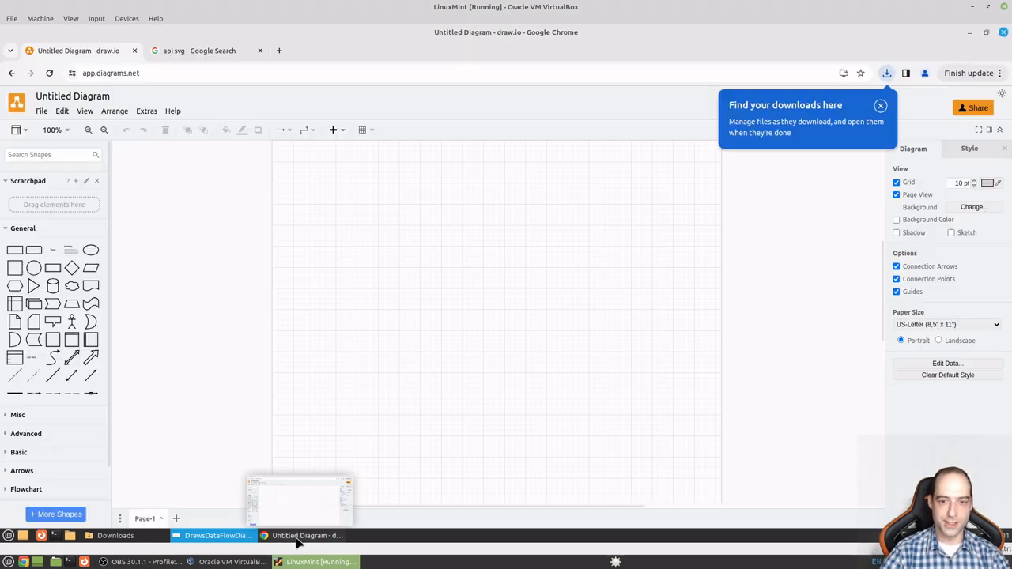
# - Search Google Images for "gcp compute engine svg" in place of the API icon search
pyautogui.click(200, 52)
pyautogui.click(197, 72)
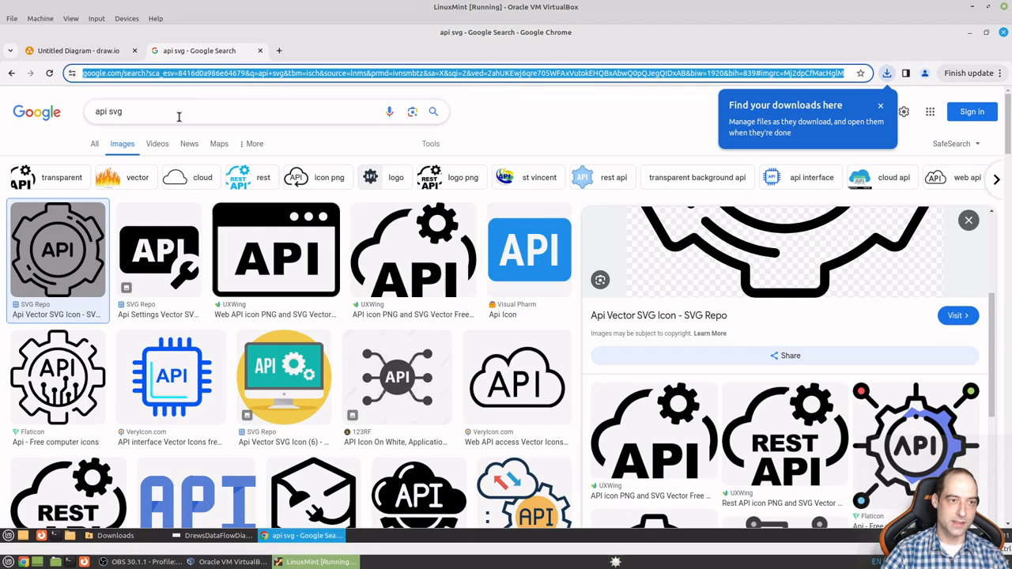
pyautogui.moveTo(178, 116); pyautogui.dragTo(83, 116)
pyautogui.write('gcp')
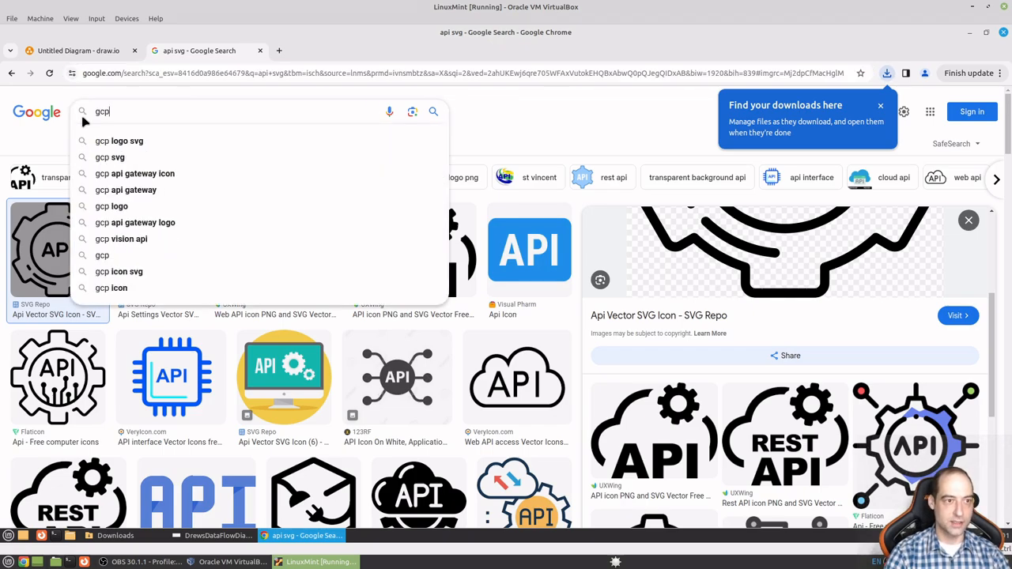
pyautogui.write(' compute ')
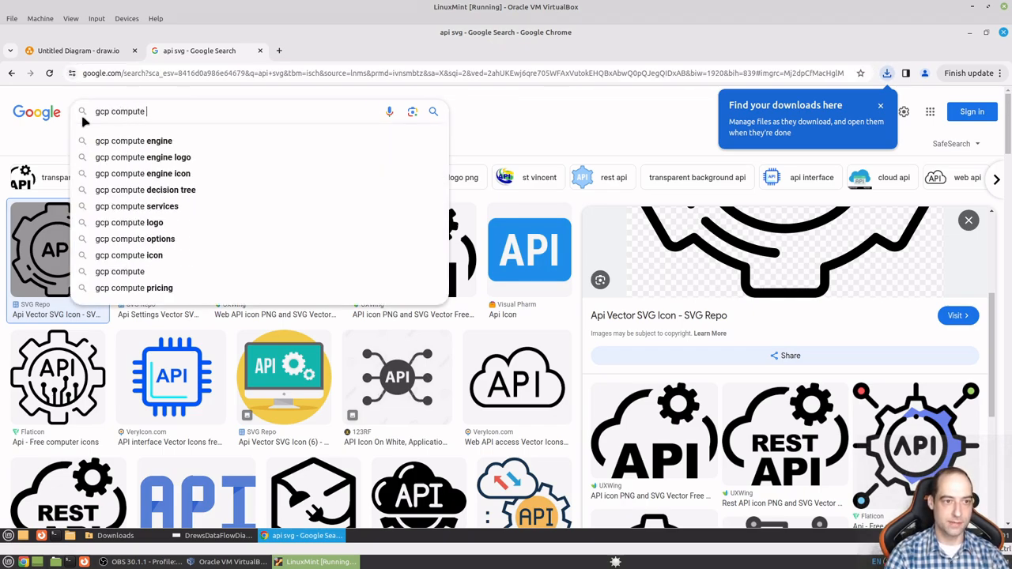
pyautogui.write('engine ')
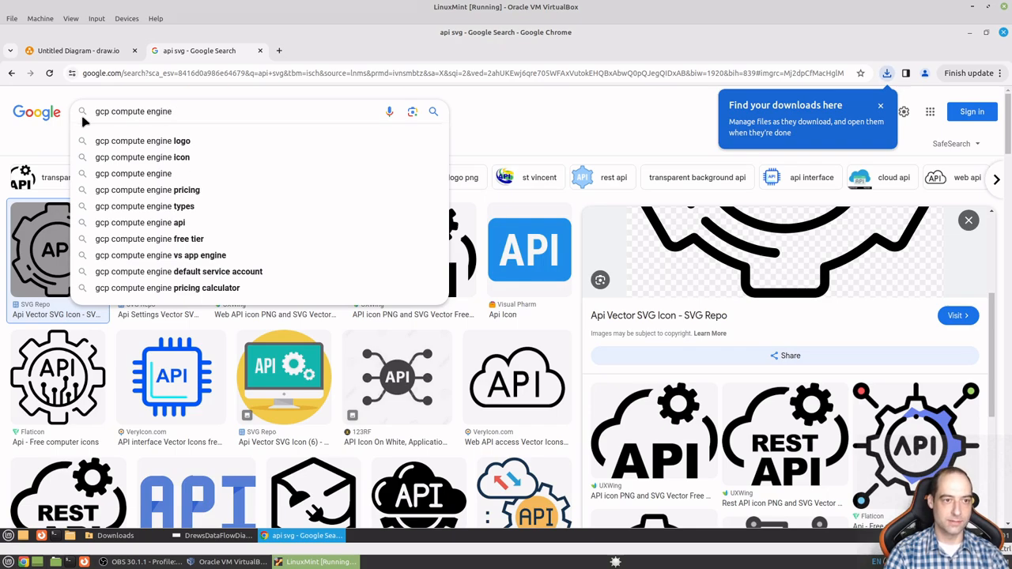
pyautogui.write('svg')
pyautogui.press('Return')
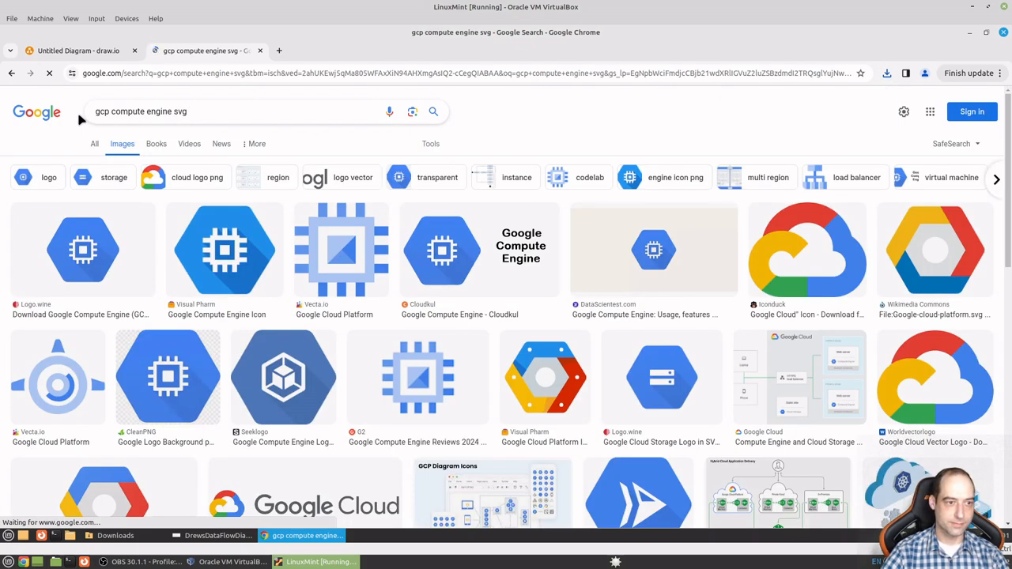
# - Save the blue hexagonal Google Compute Engine logo from Logo.wine as ComputeEngine.png in the Downloads folder
pyautogui.click(87, 257)
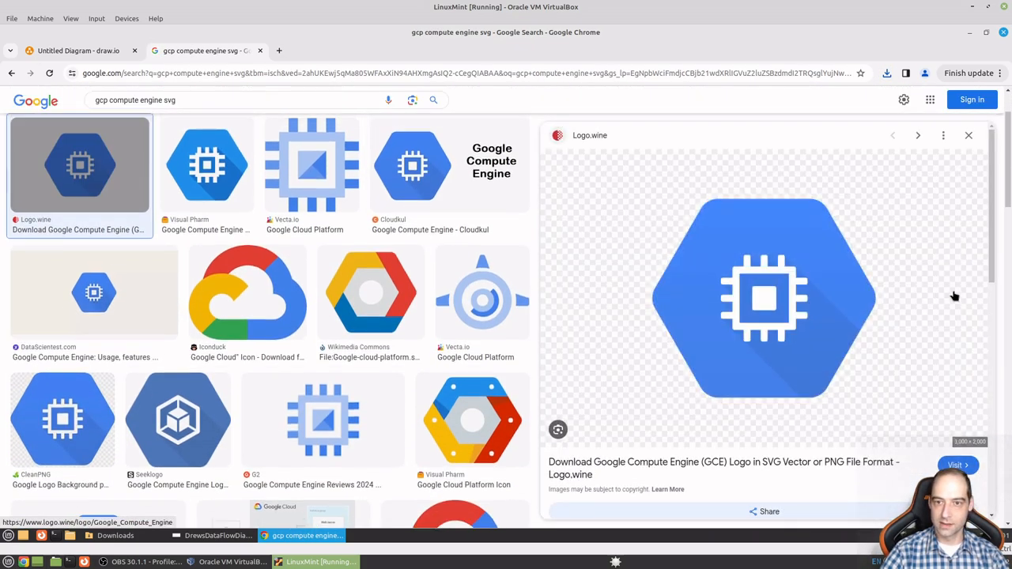
pyautogui.rightClick(752, 316)
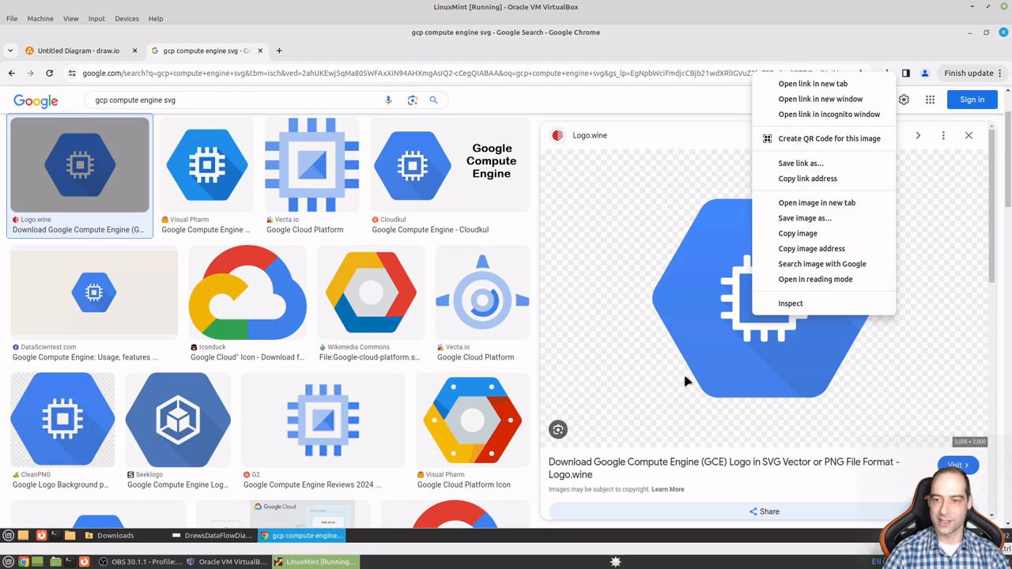
pyautogui.click(820, 221)
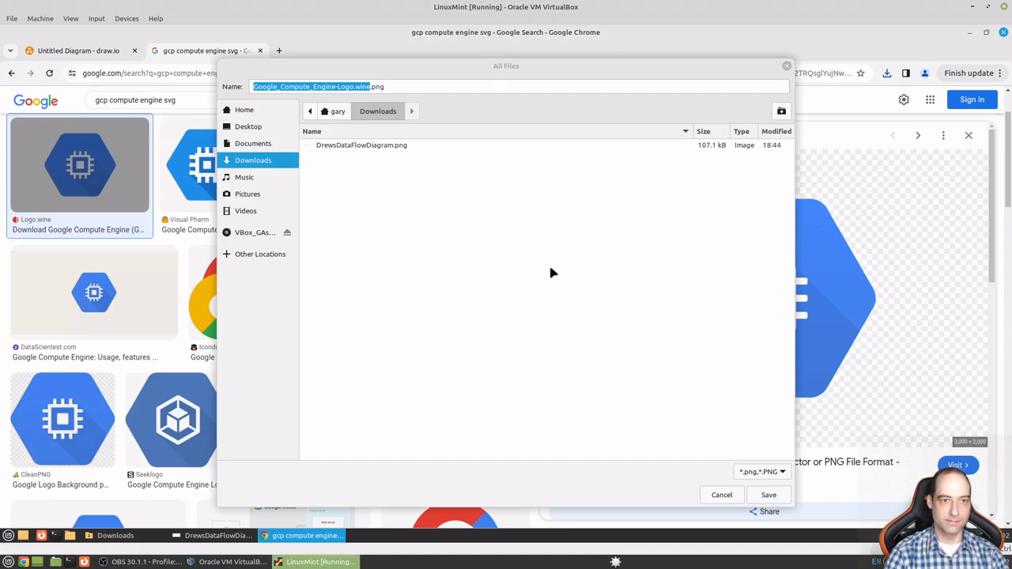
pyautogui.click(371, 87)
pyautogui.moveTo(368, 87); pyautogui.dragTo(240, 85)
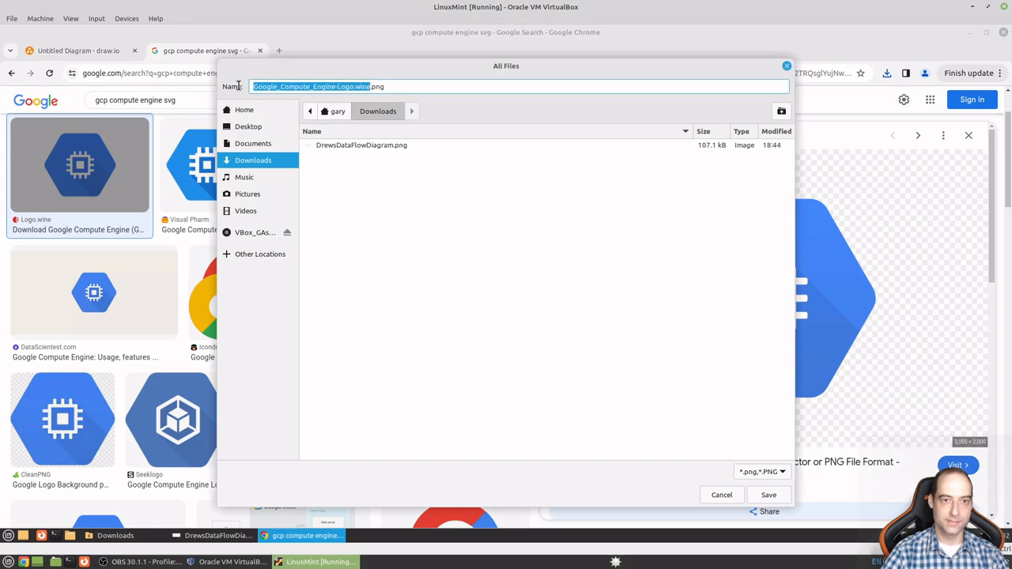
pyautogui.write('ComputeEngine')
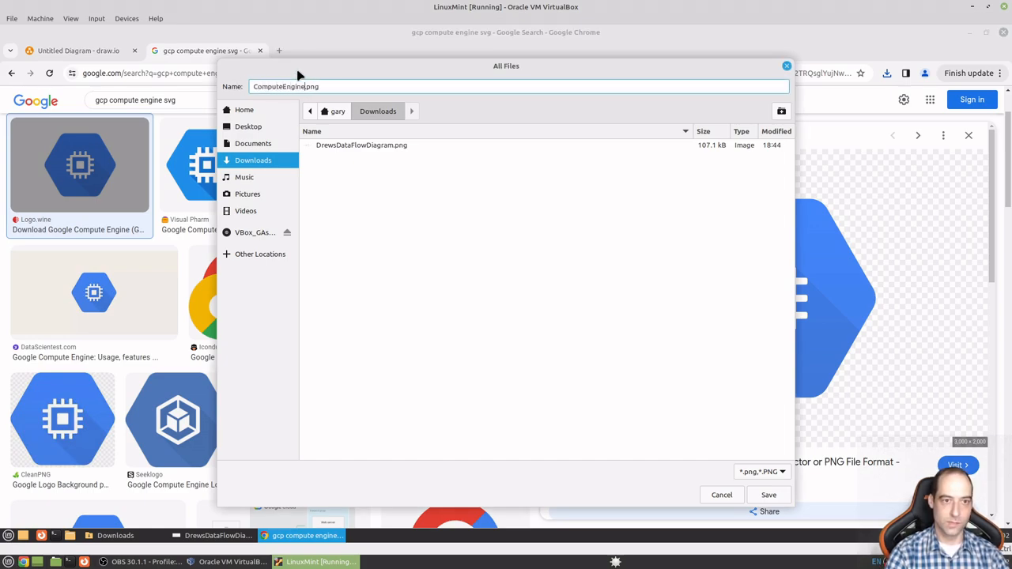
pyautogui.press('Return')
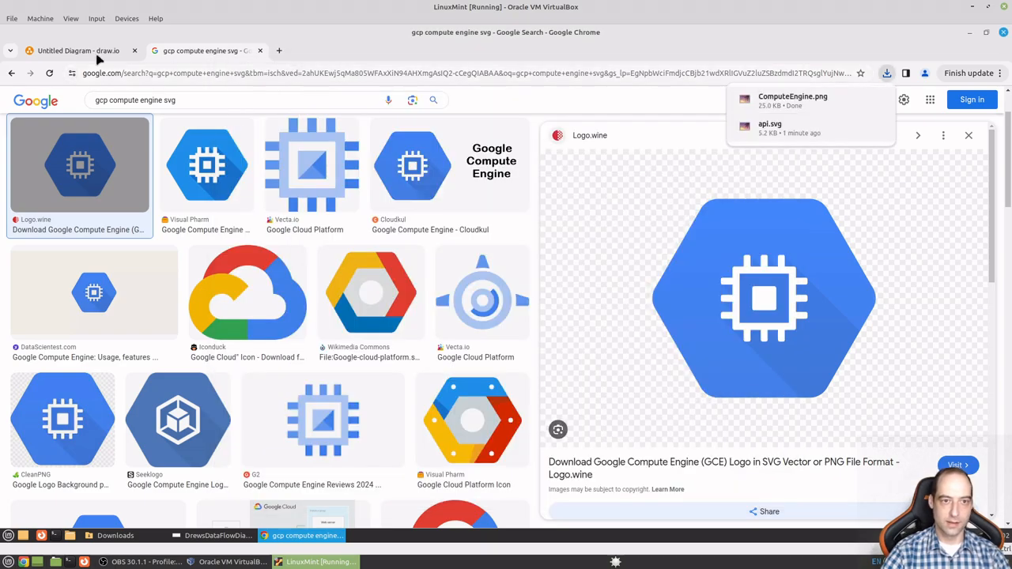
# - Review the Docker block in the reference data flow diagram in the image viewer and return to the blank draw.io diagram
pyautogui.click(67, 52)
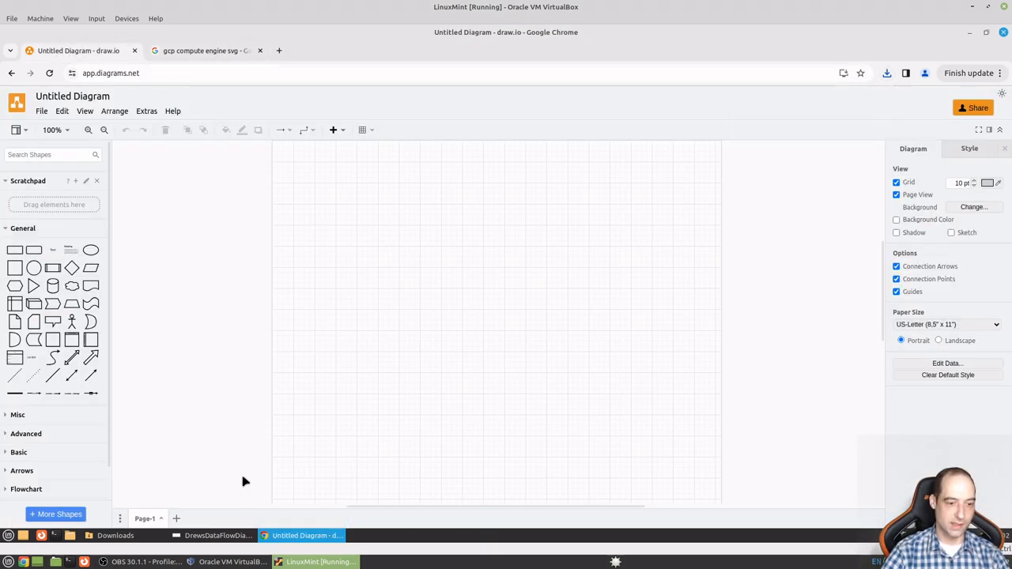
pyautogui.click(220, 535)
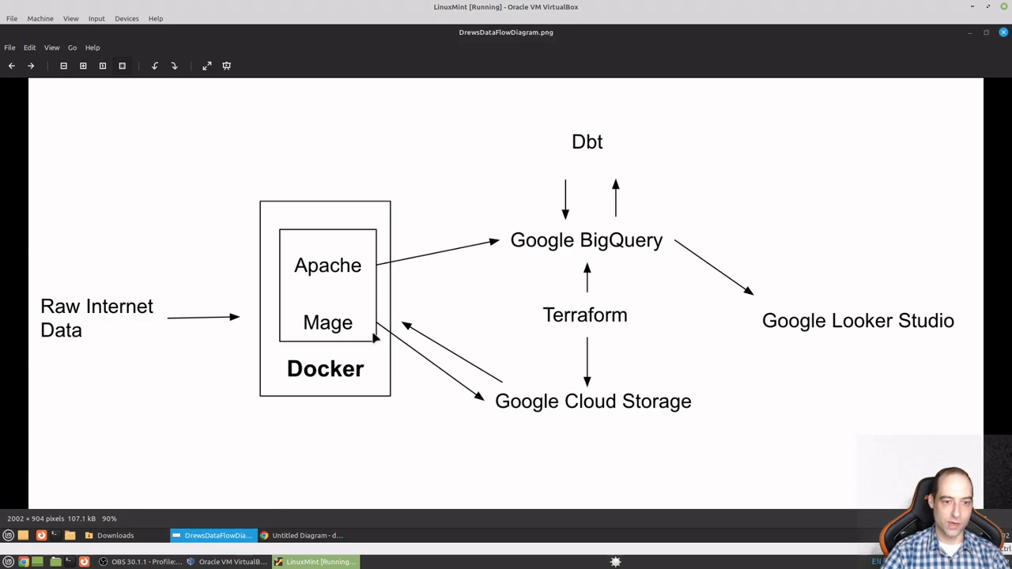
pyautogui.click(307, 536)
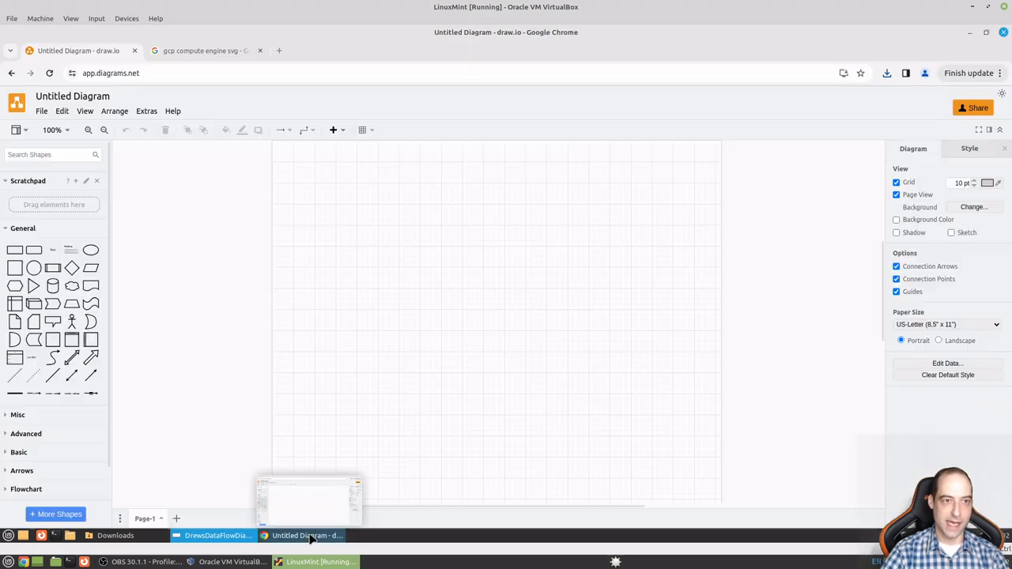
# - Search Google Images for "docker svg" and open the preview of SVG Repo's blue whale icon
pyautogui.click(215, 53)
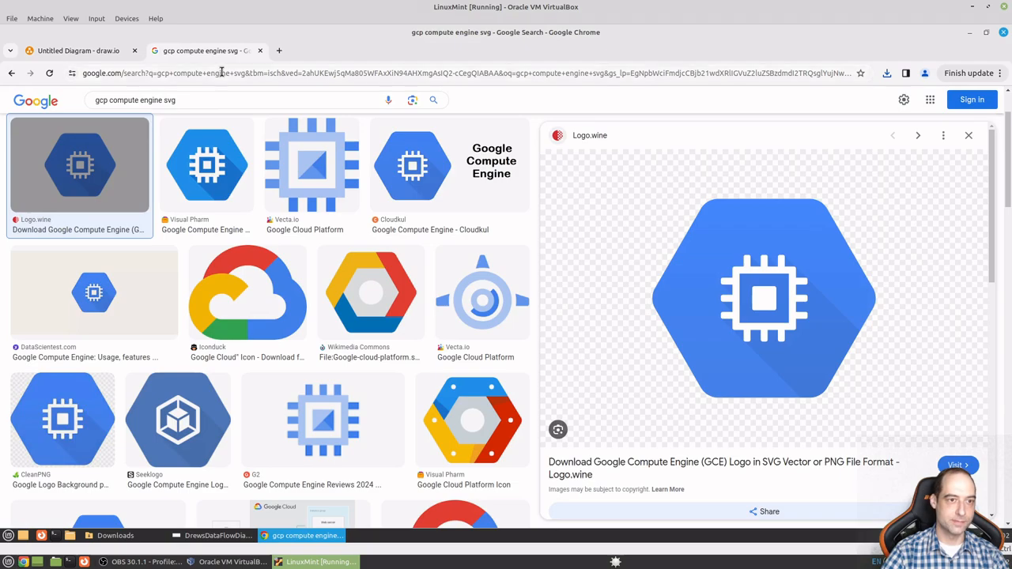
pyautogui.click(222, 73)
pyautogui.click(210, 100)
pyautogui.hotkey('ctrl', 'a')
pyautogui.write('docker svg')
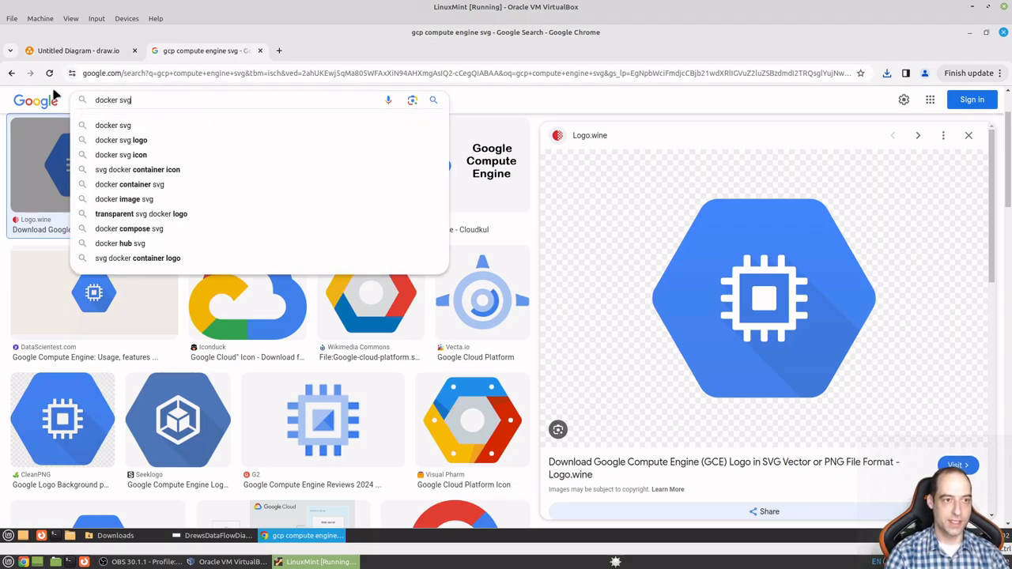
pyautogui.press('Return')
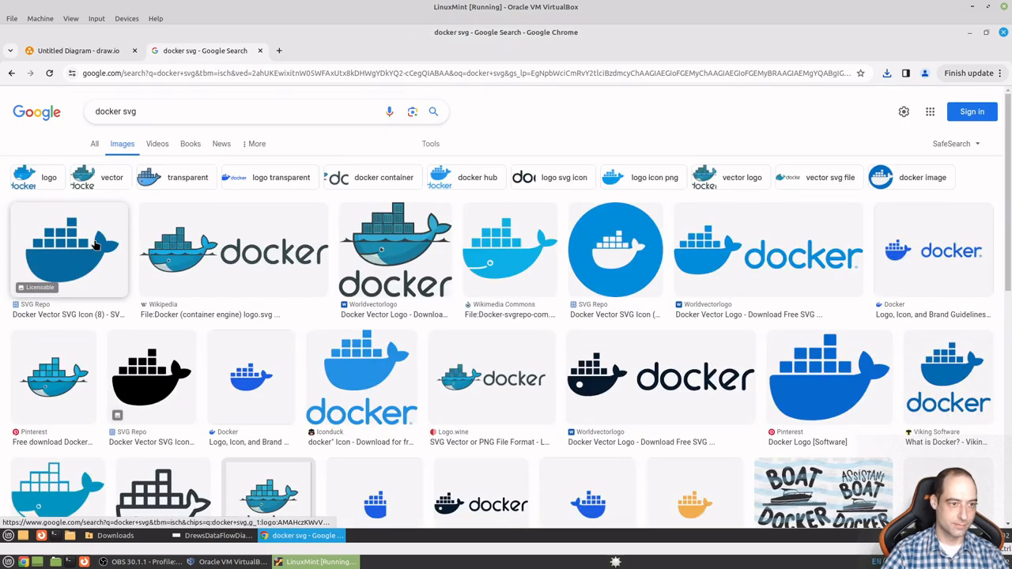
pyautogui.click(90, 248)
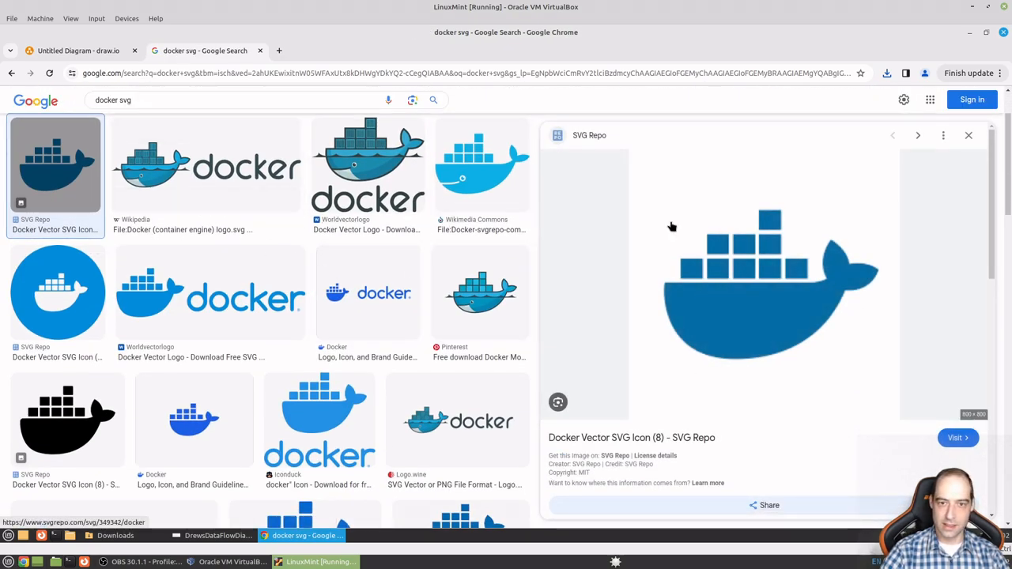
# - Save the light blue whale icon from Wikimedia Commons as Docker.png in the Downloads folder
pyautogui.click(500, 192)
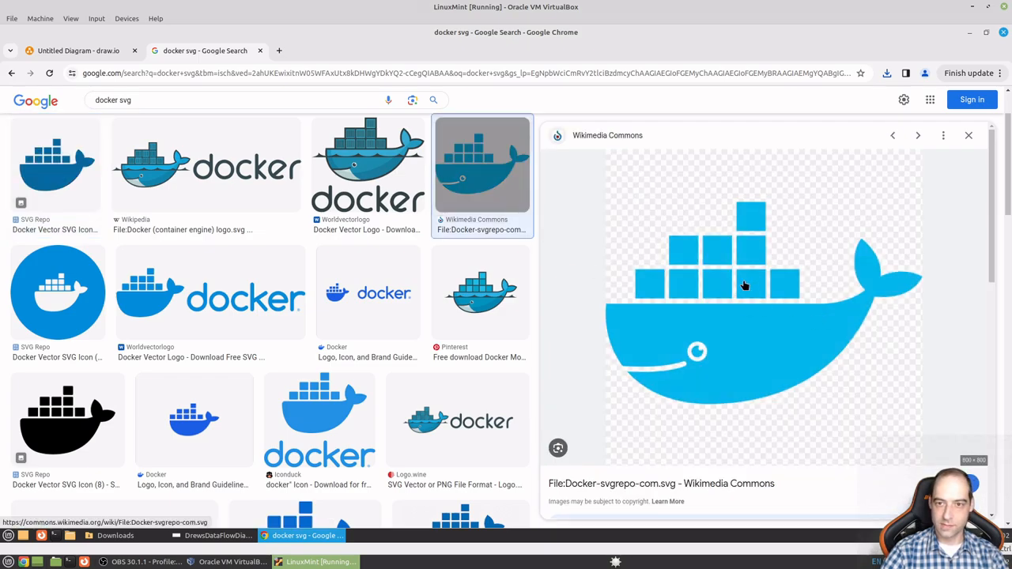
pyautogui.rightClick(743, 283)
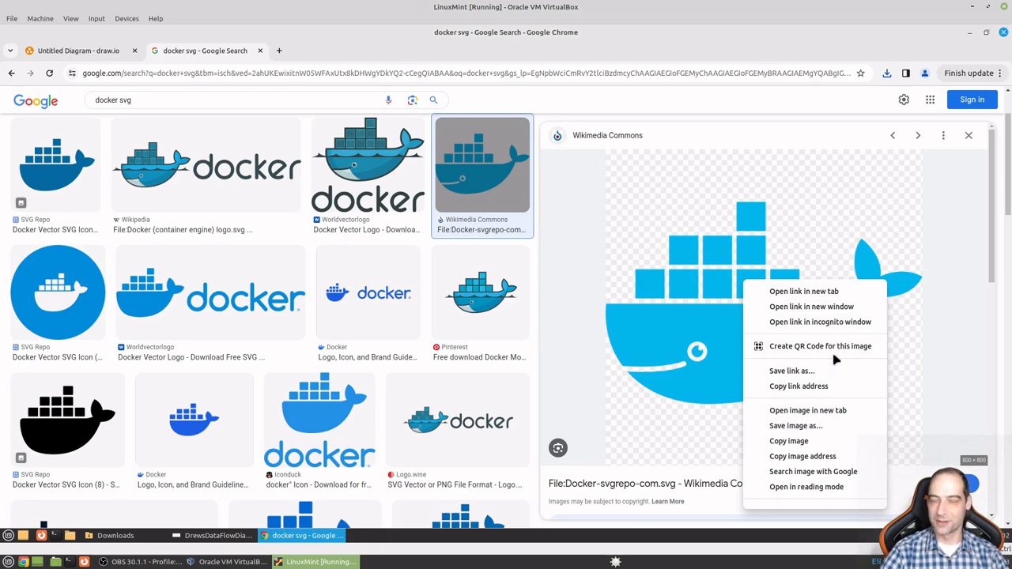
pyautogui.click(820, 432)
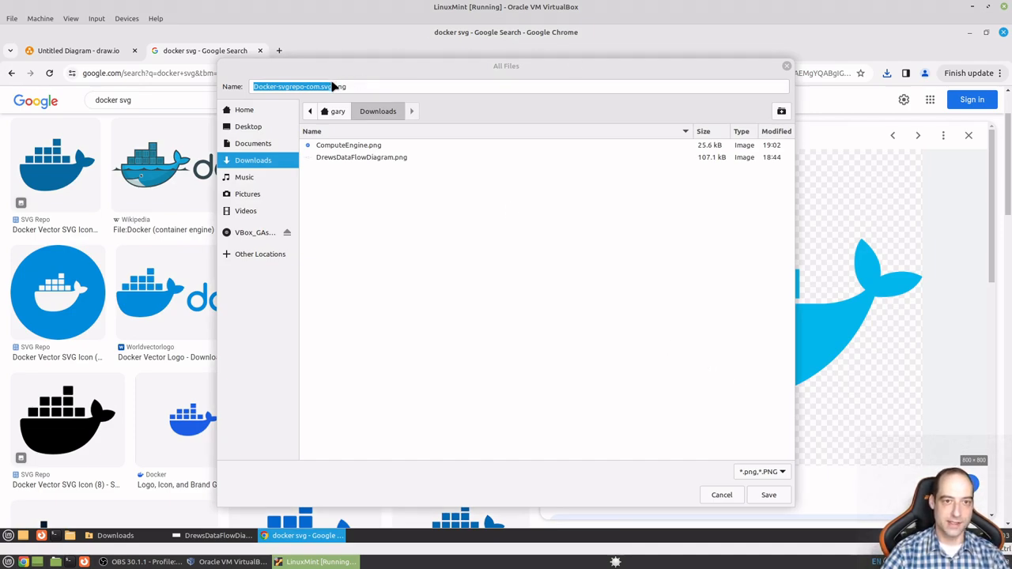
pyautogui.moveTo(333, 86); pyautogui.dragTo(220, 80)
pyautogui.write('Docker')
pyautogui.press('Return')
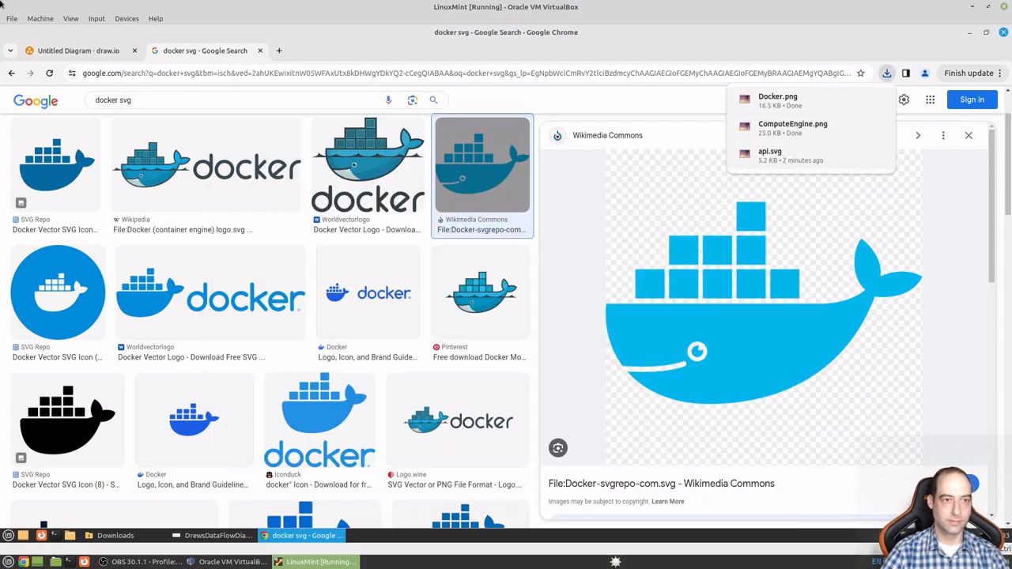
# - Detach the draw.io tab into its own minimised window and check the reference data flow diagram for the next icon
pyautogui.moveTo(68, 50); pyautogui.dragTo(220, 30)
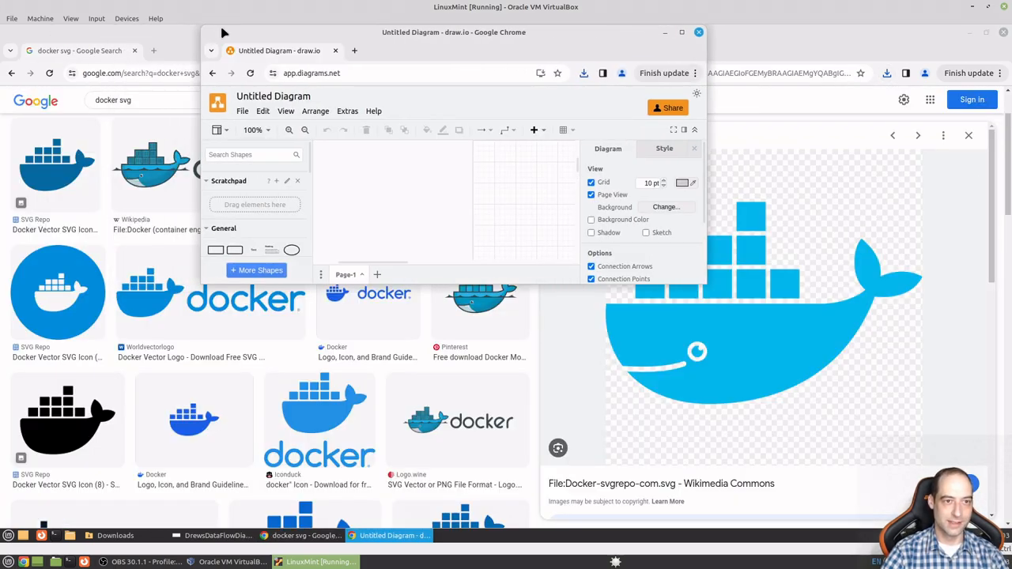
pyautogui.click(665, 32)
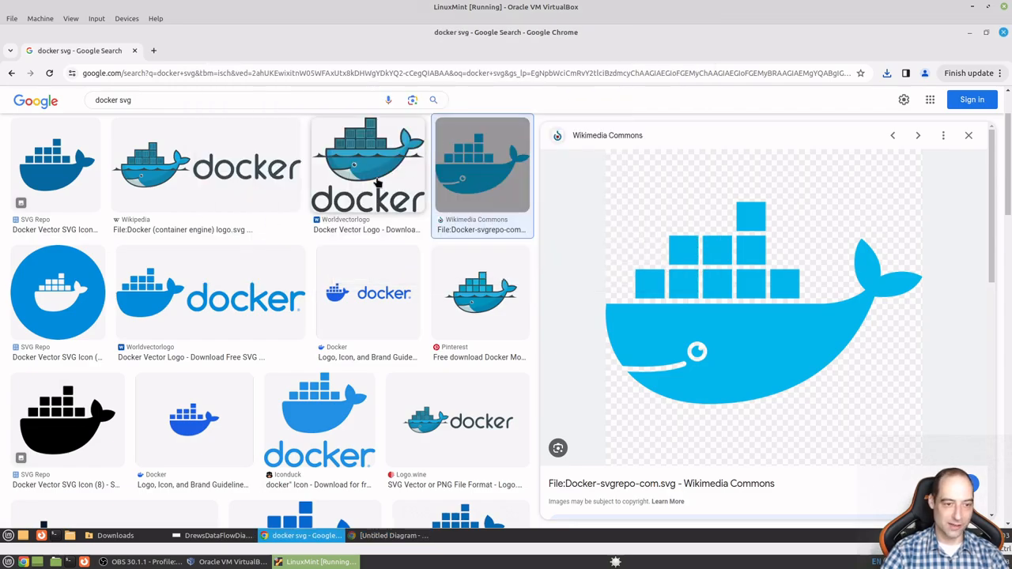
pyautogui.click(219, 542)
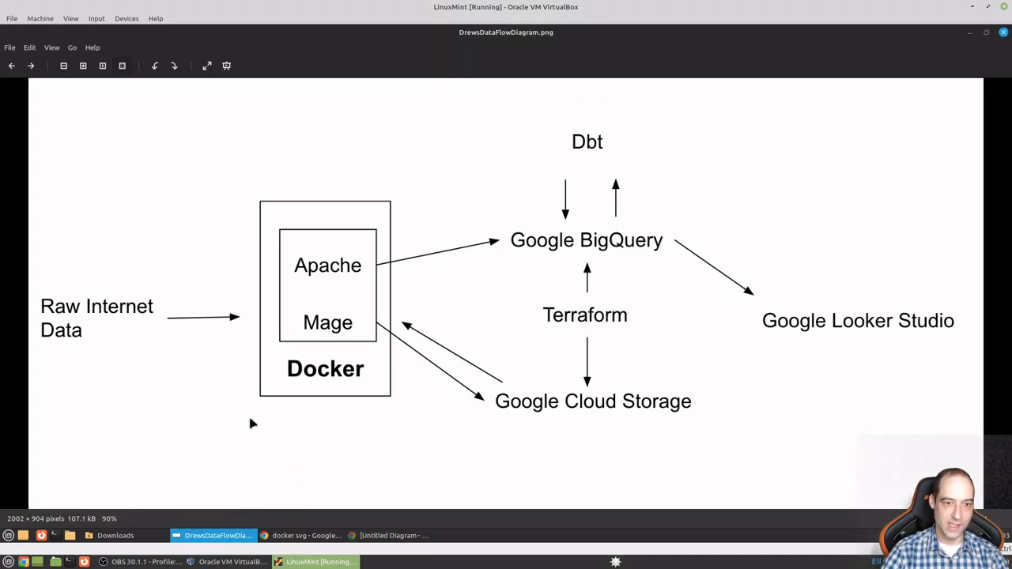
pyautogui.click(326, 538)
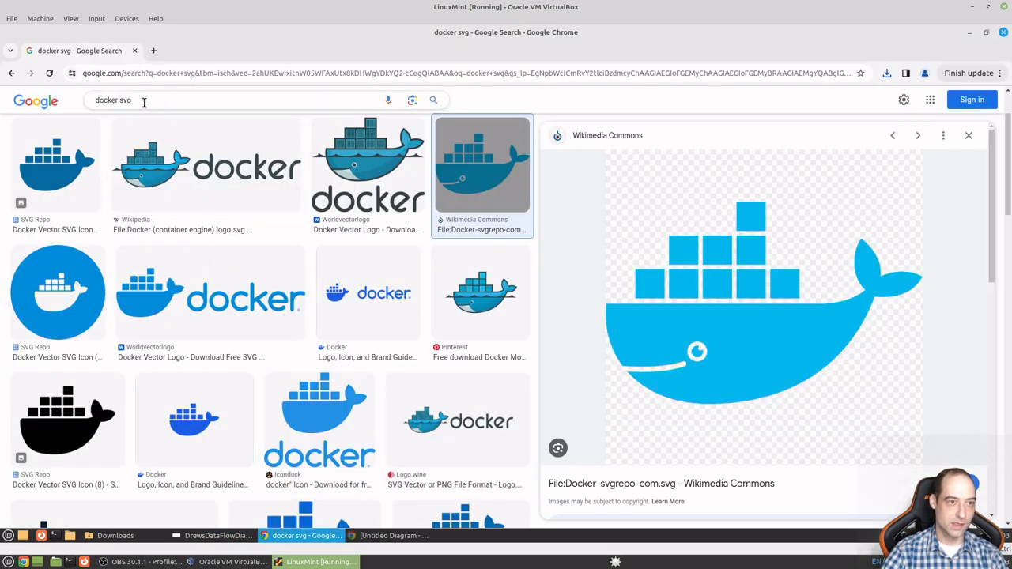
# - Search Google Images for "mage svg" and refine the query to "mage ai svg"
pyautogui.click(109, 101)
pyautogui.doubleClick(109, 100)
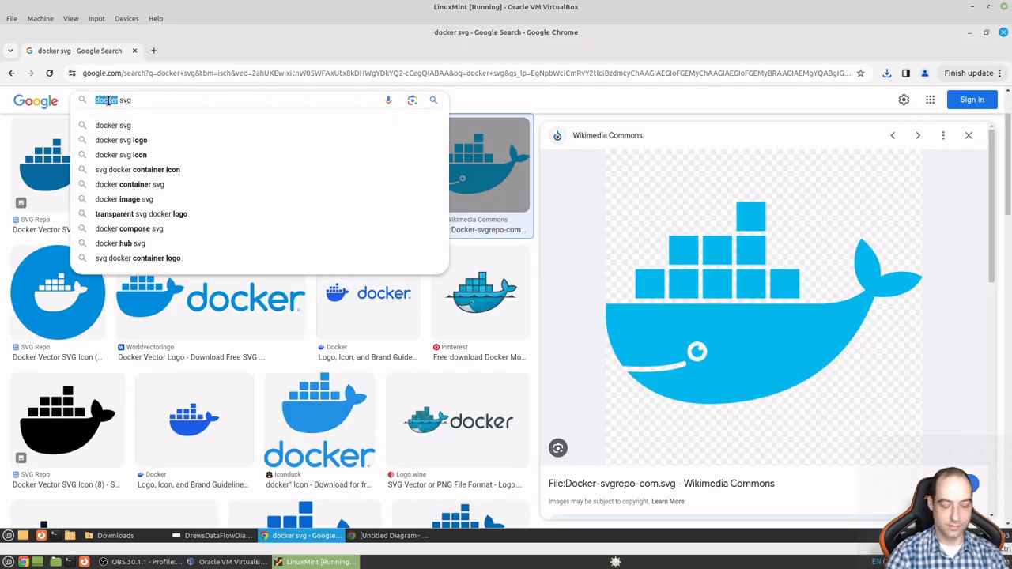
pyautogui.write('mage')
pyautogui.press('Return')
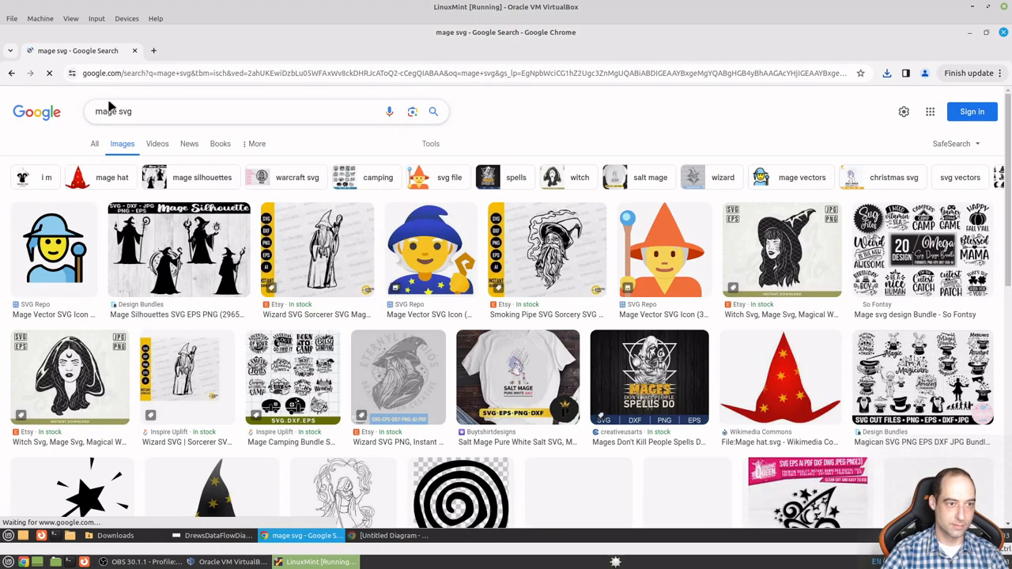
pyautogui.click(124, 113)
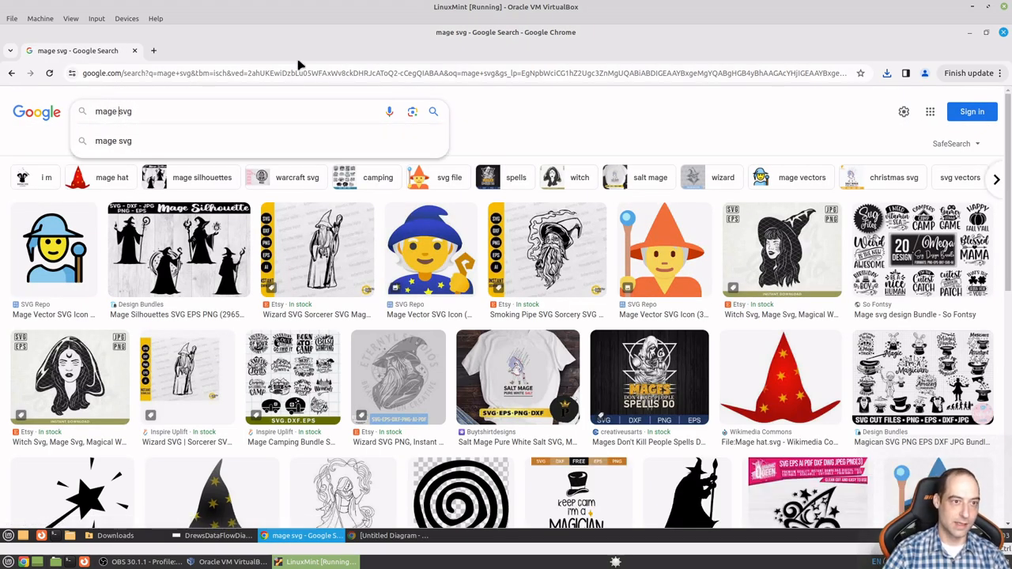
pyautogui.write('ai')
pyautogui.press('Return')
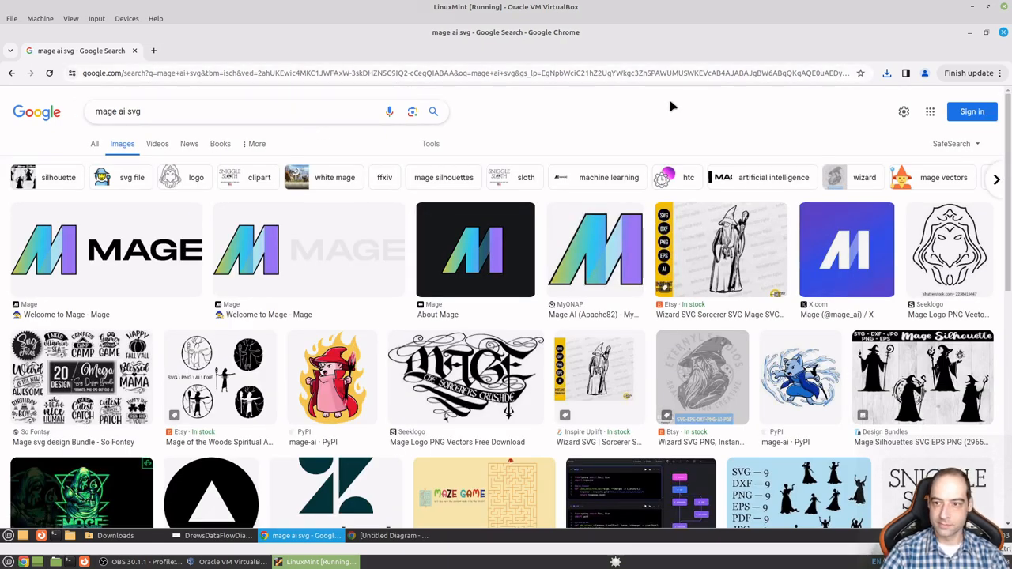
pyautogui.click(583, 246)
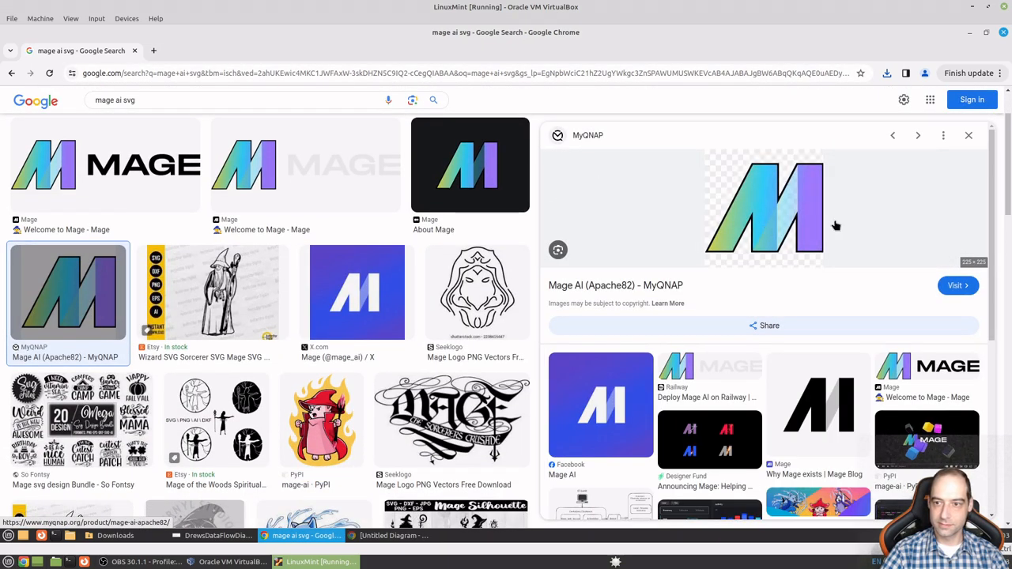
pyautogui.rightClick(781, 221)
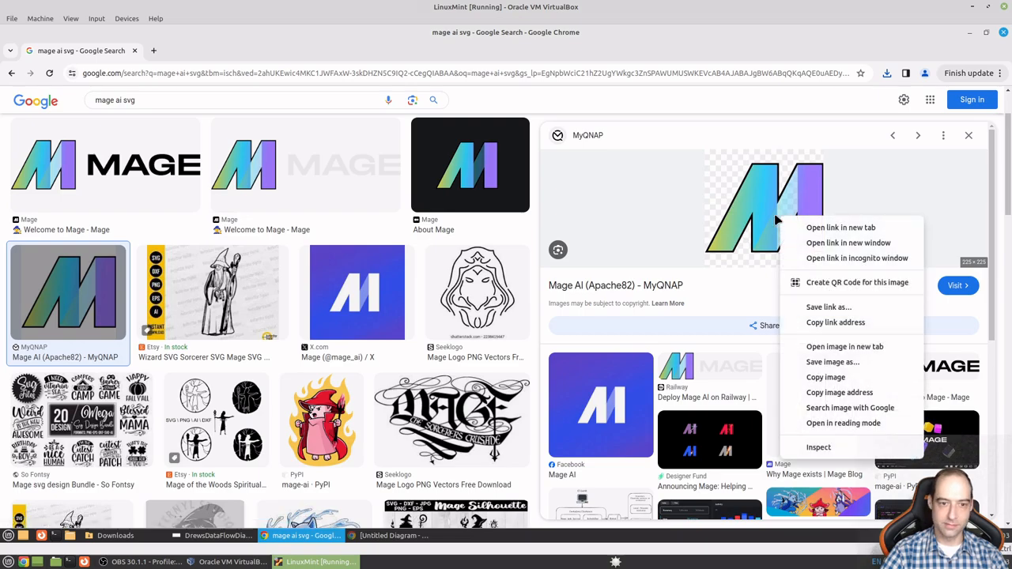
pyautogui.click(384, 299)
# - Save the white-on-blue Mage logo from X.com as Mage.jpg in the Downloads folder
pyautogui.click(380, 302)
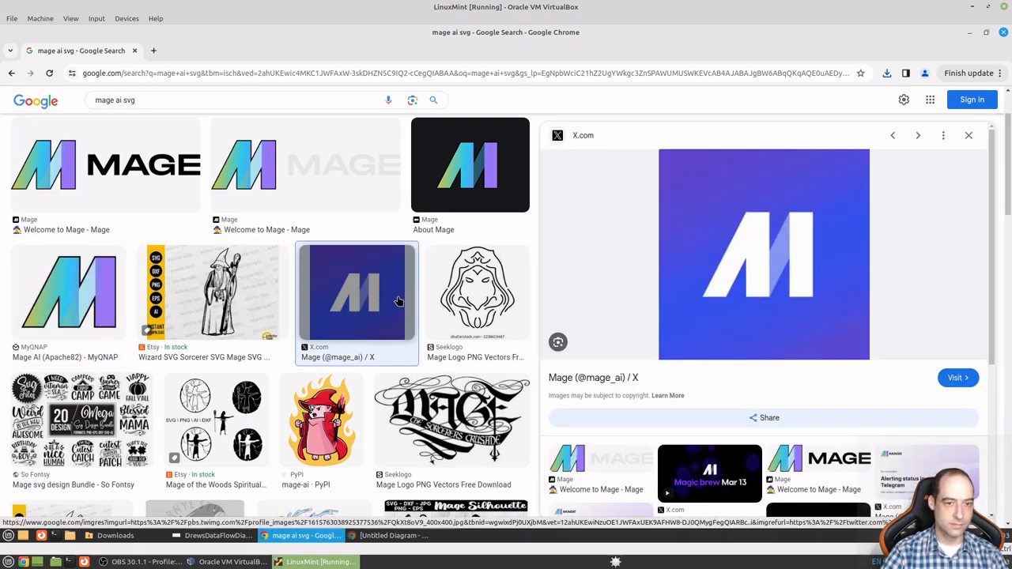
pyautogui.rightClick(772, 271)
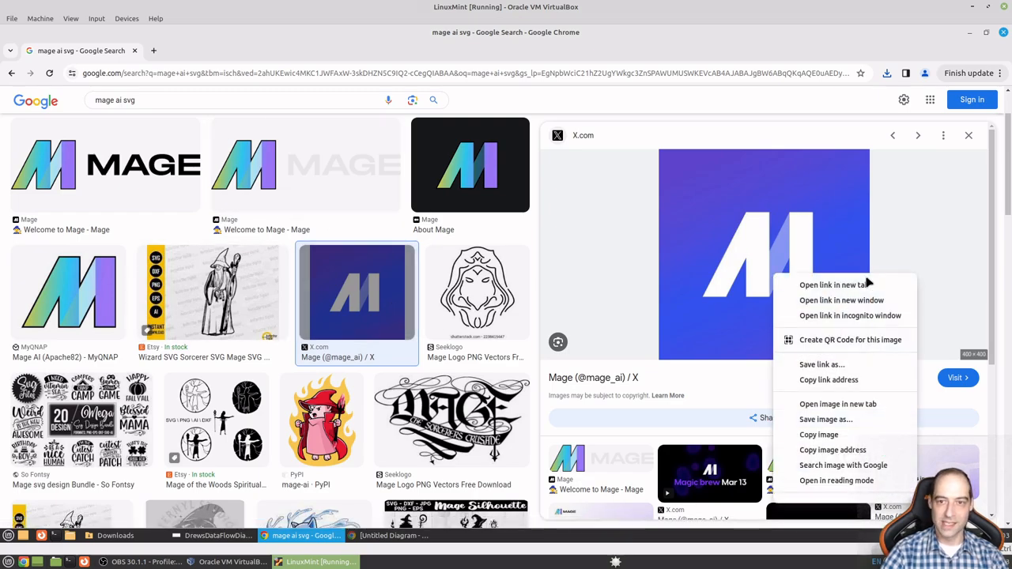
pyautogui.click(844, 420)
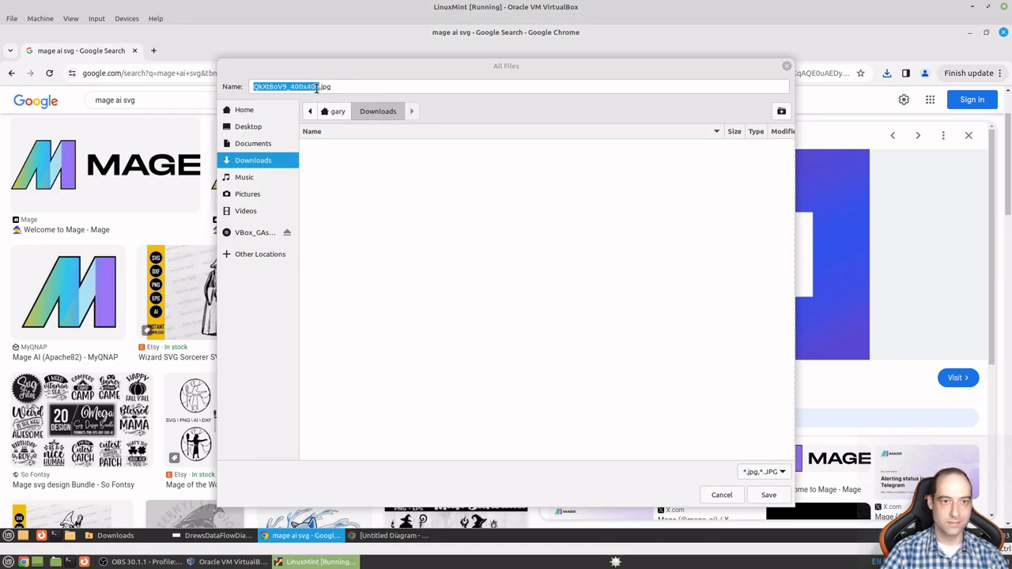
pyautogui.moveTo(319, 87); pyautogui.dragTo(233, 78)
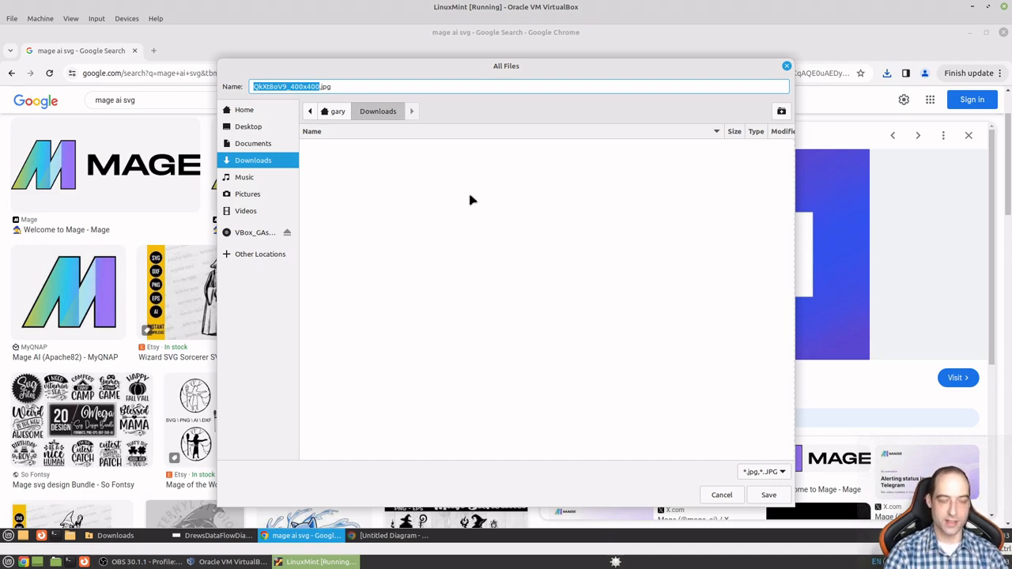
pyautogui.write('Mage')
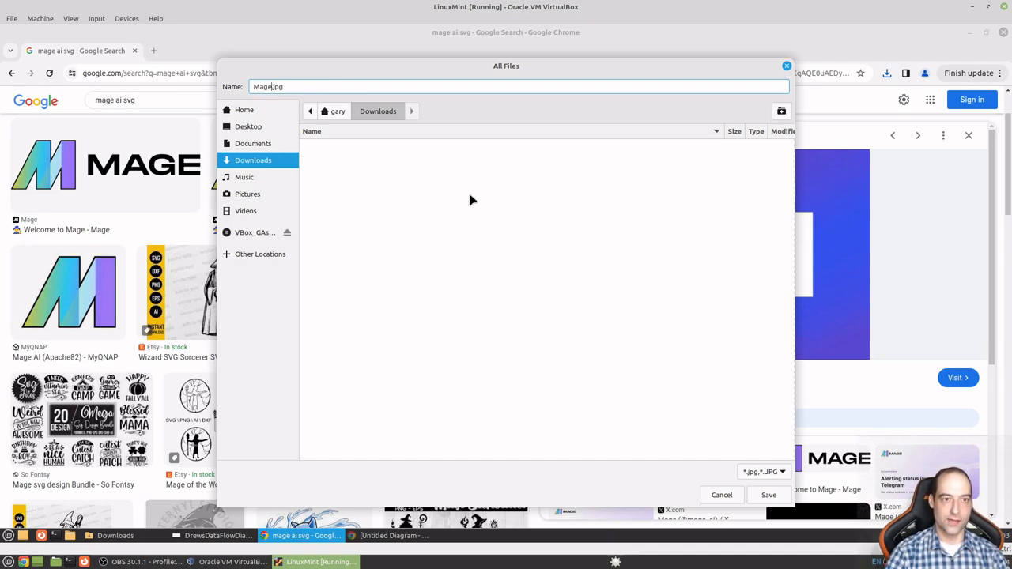
pyautogui.click(768, 495)
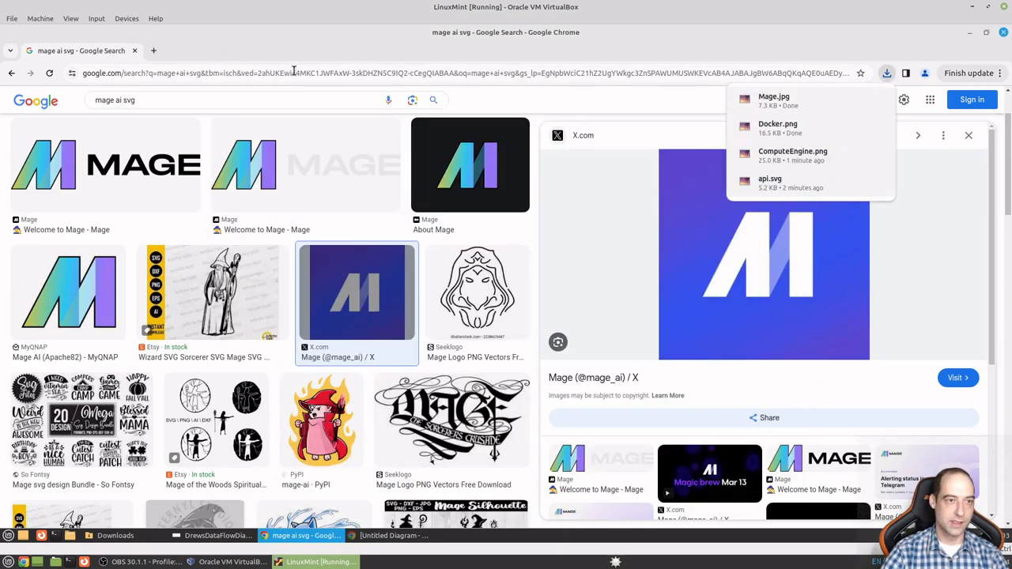
# - Search Google Images for "apache spark svg" in place of the Mage query
pyautogui.moveTo(133, 100); pyautogui.dragTo(88, 100)
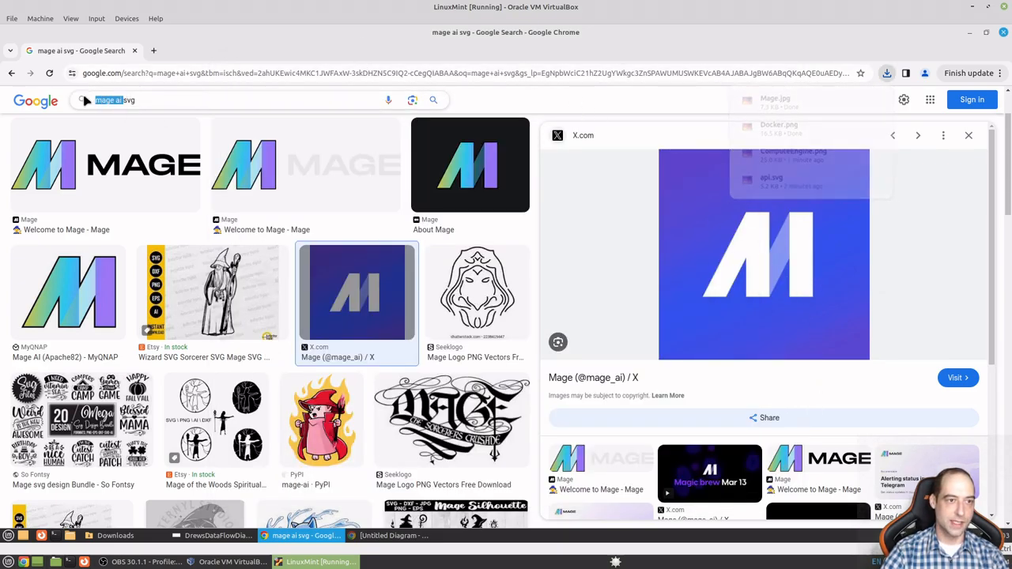
pyautogui.write('apache')
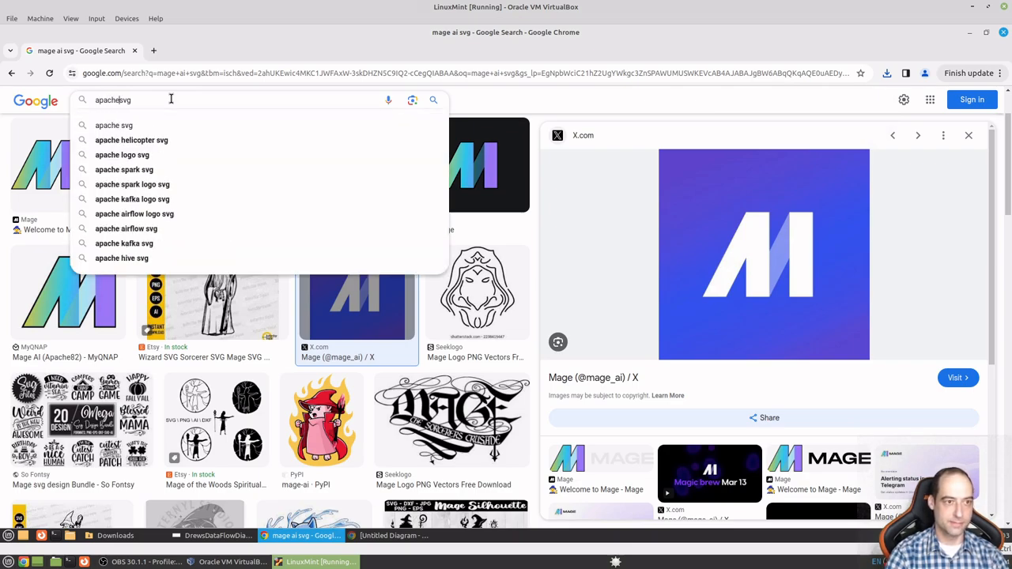
pyautogui.write(' ap')
pyautogui.press('BackSpace')
pyautogui.press('BackSpace')
pyautogui.write('spark')
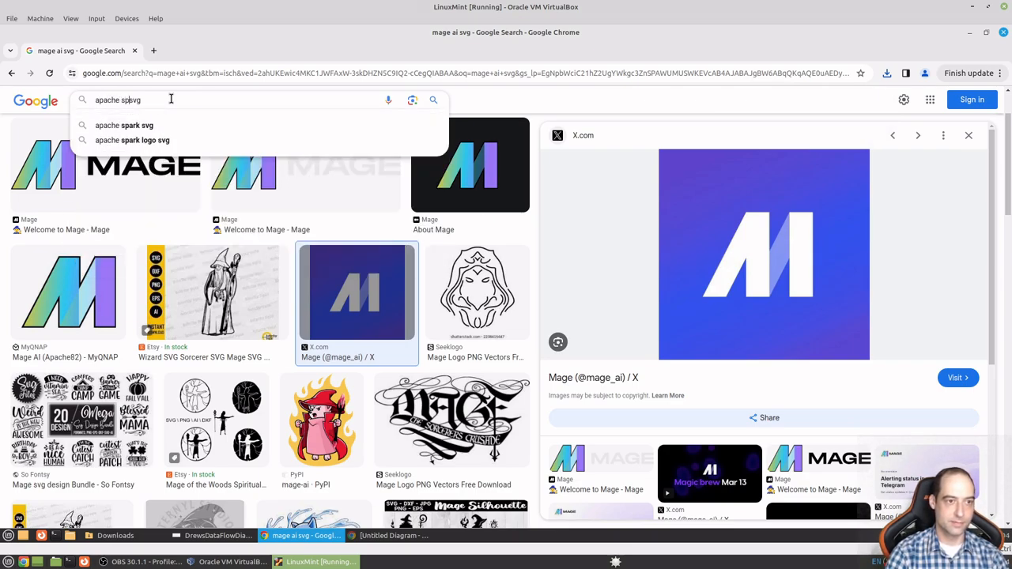
pyautogui.press('Return')
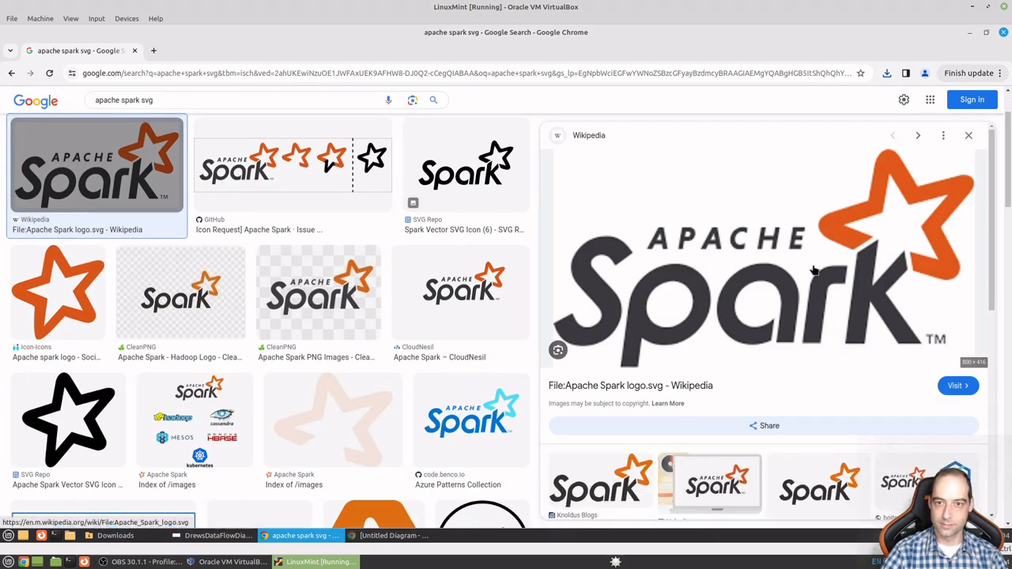
# - Save Wikipedia's Apache Spark logo as Apache.png in the Downloads folder
pyautogui.rightClick(727, 264)
pyautogui.click(793, 384)
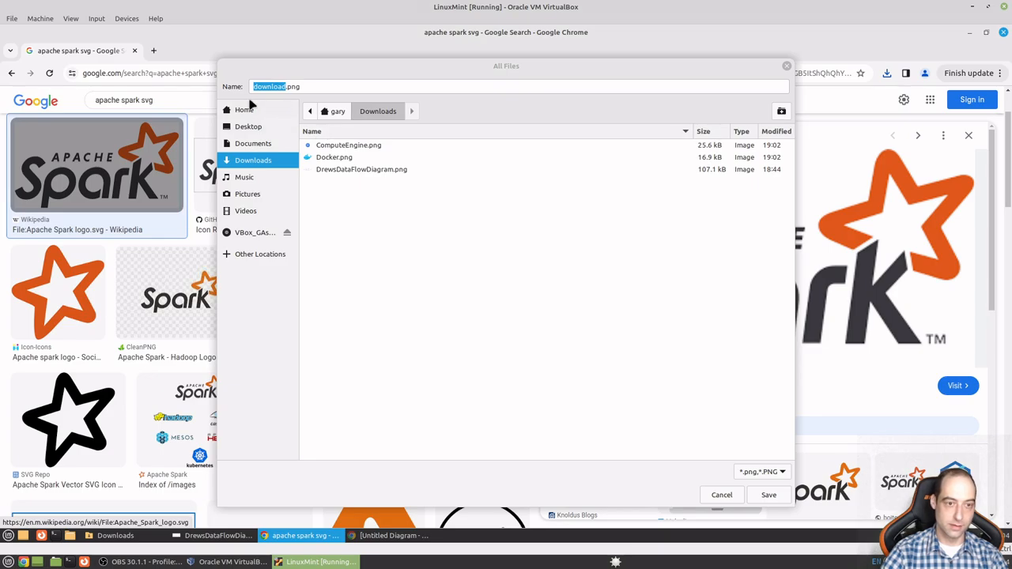
pyautogui.write('Apache')
pyautogui.press('Return')
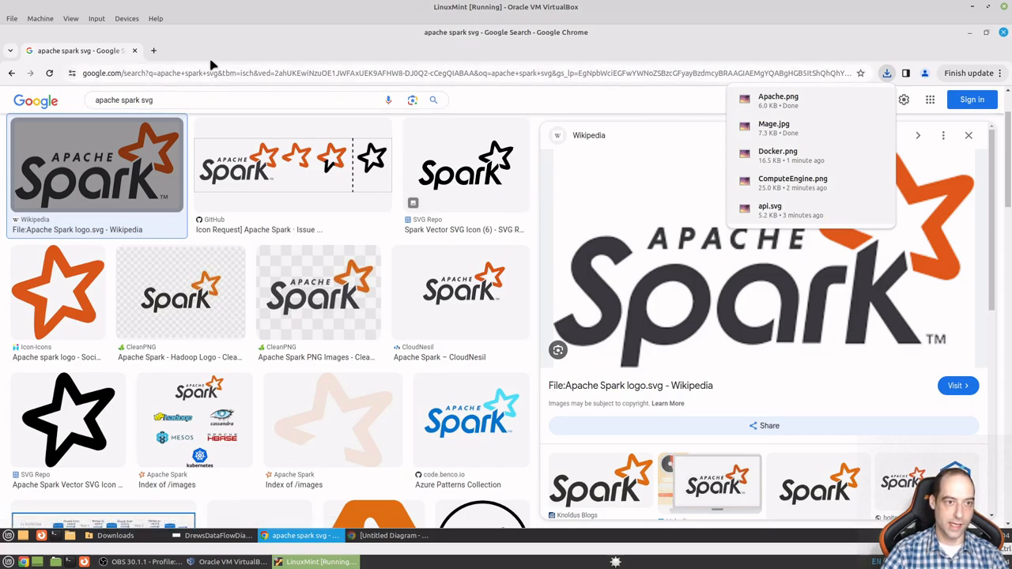
# - Search Google Images for "dbt svg" in place of the Apache Spark query
pyautogui.moveTo(139, 100); pyautogui.dragTo(94, 99)
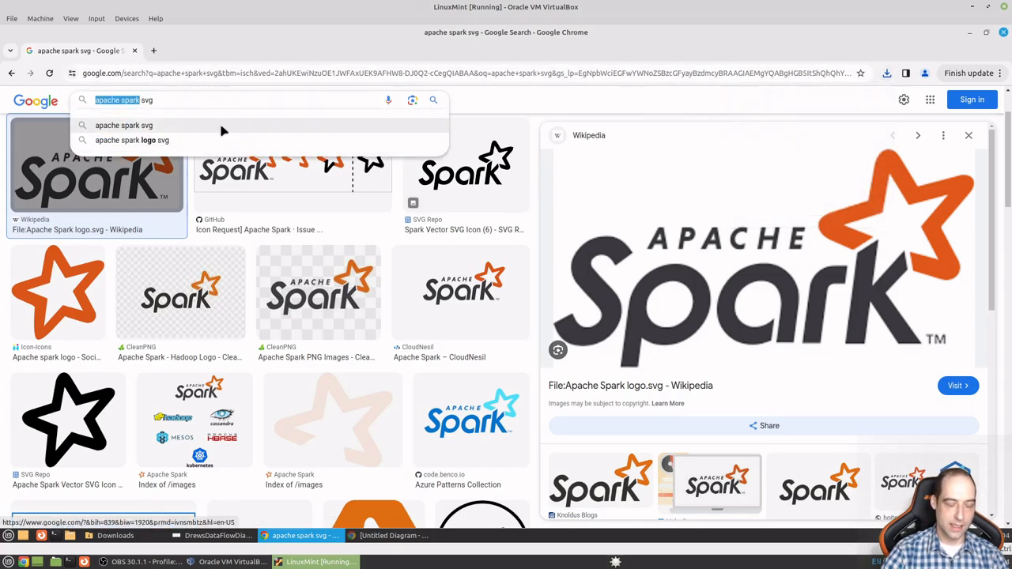
pyautogui.write('dbt')
pyautogui.press('Return')
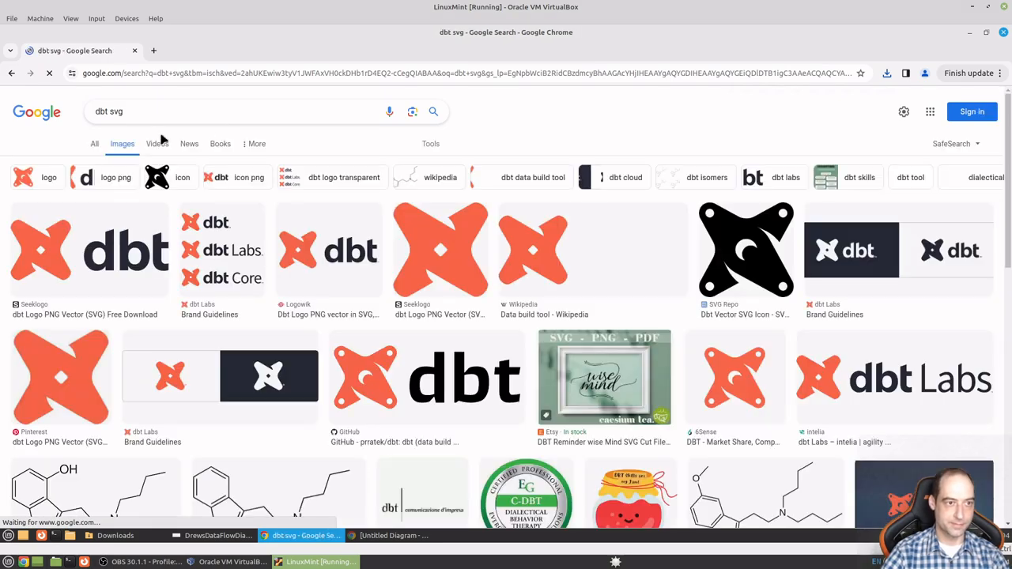
# - Save the first dbt logo from Seeklogo as Dbt.png in the Downloads folder
pyautogui.click(87, 255)
pyautogui.rightClick(799, 188)
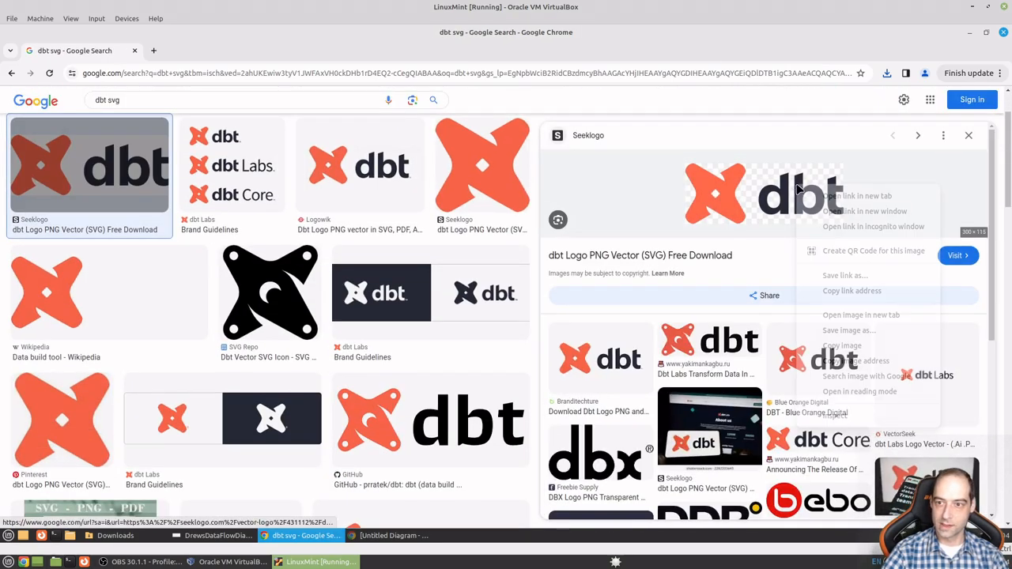
pyautogui.click(860, 335)
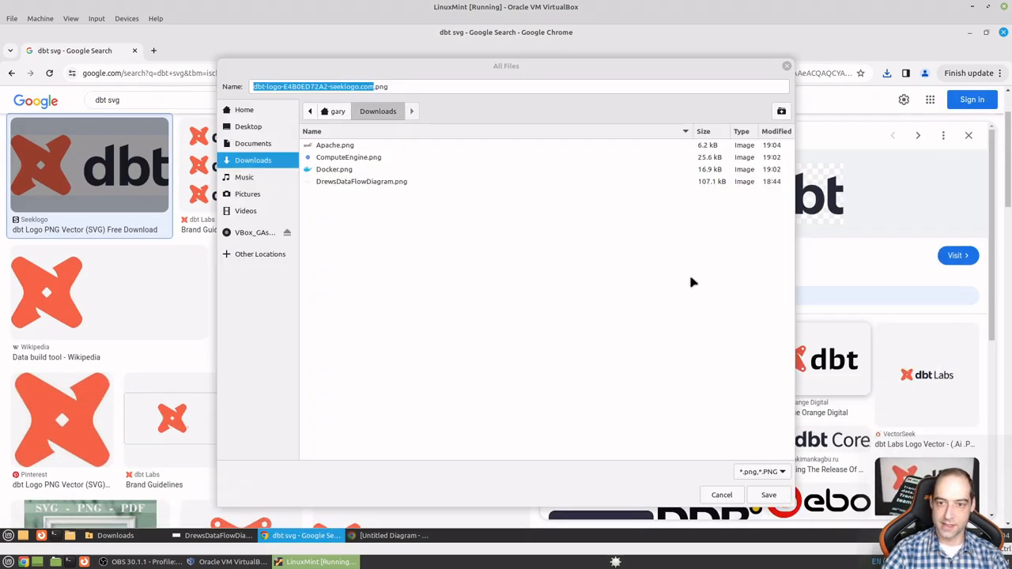
pyautogui.click(374, 86)
pyautogui.moveTo(374, 86); pyautogui.dragTo(240, 83)
pyautogui.write('D')
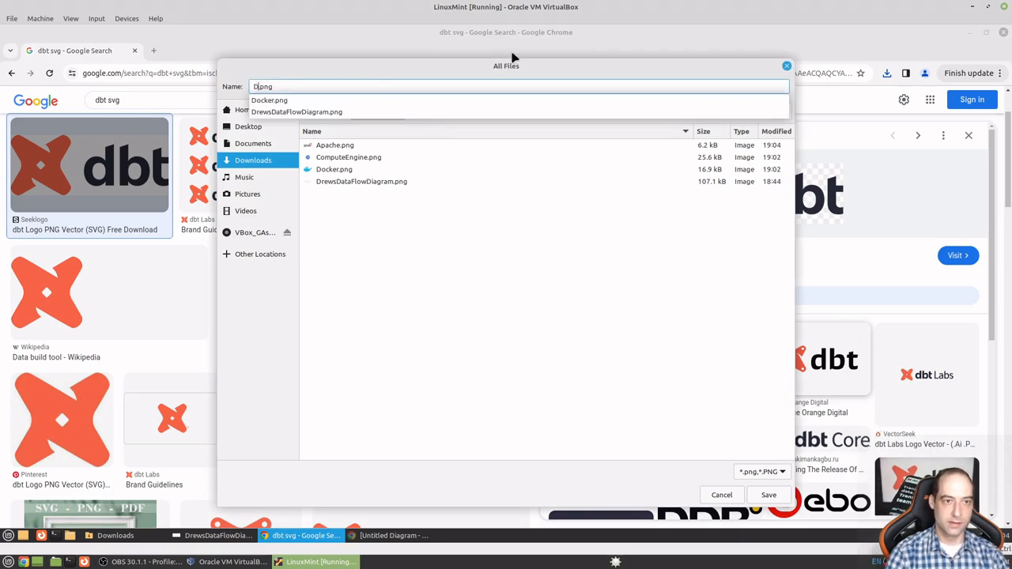
pyautogui.write('bt')
pyautogui.press('Return')
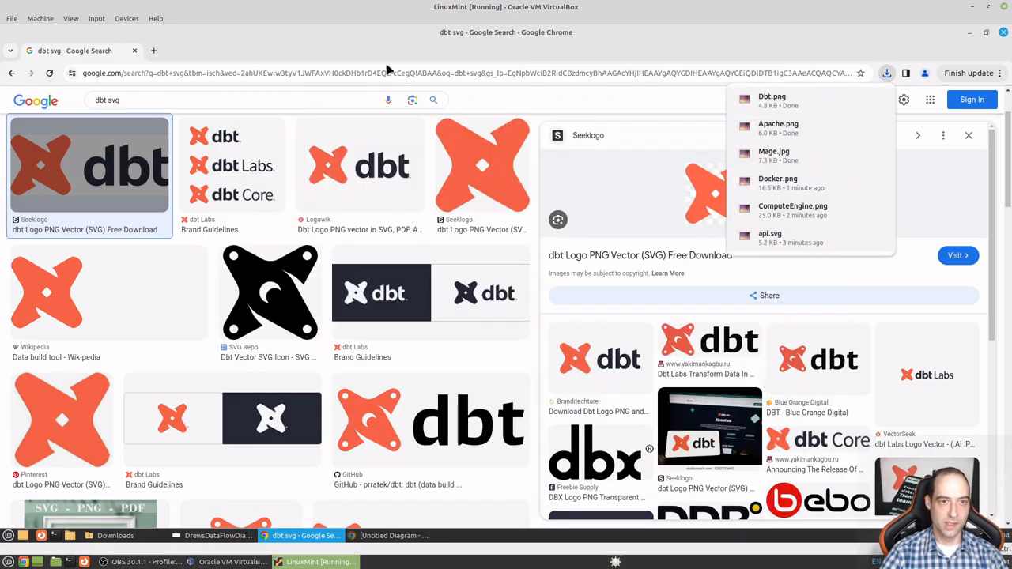
# - Search Google Images for "terraform svg" and save SVG Repo's purple Terraform icon as terraform.svg in the Downloads folder
pyautogui.doubleClick(106, 100)
pyautogui.write('terraform')
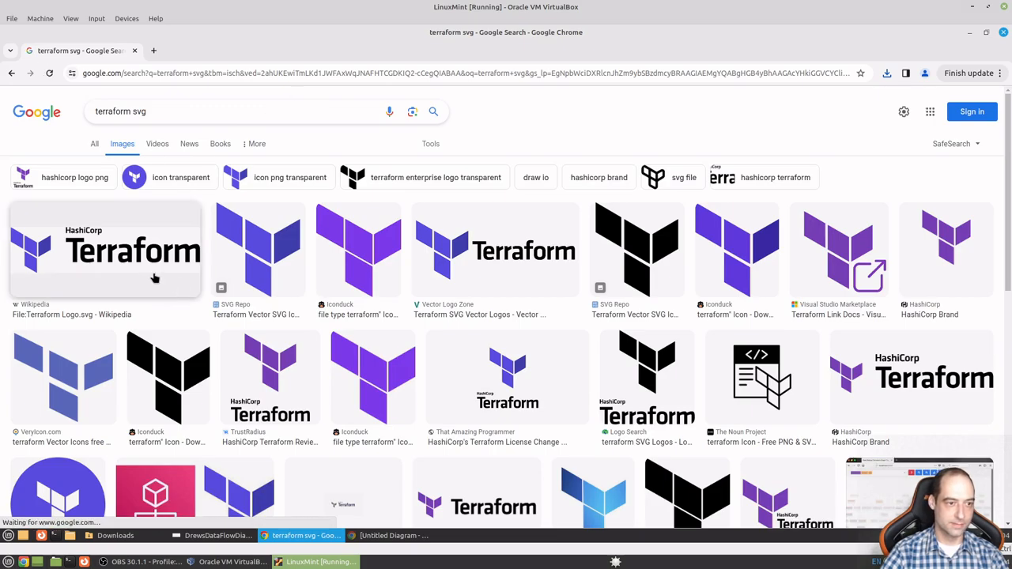
pyautogui.click(261, 249)
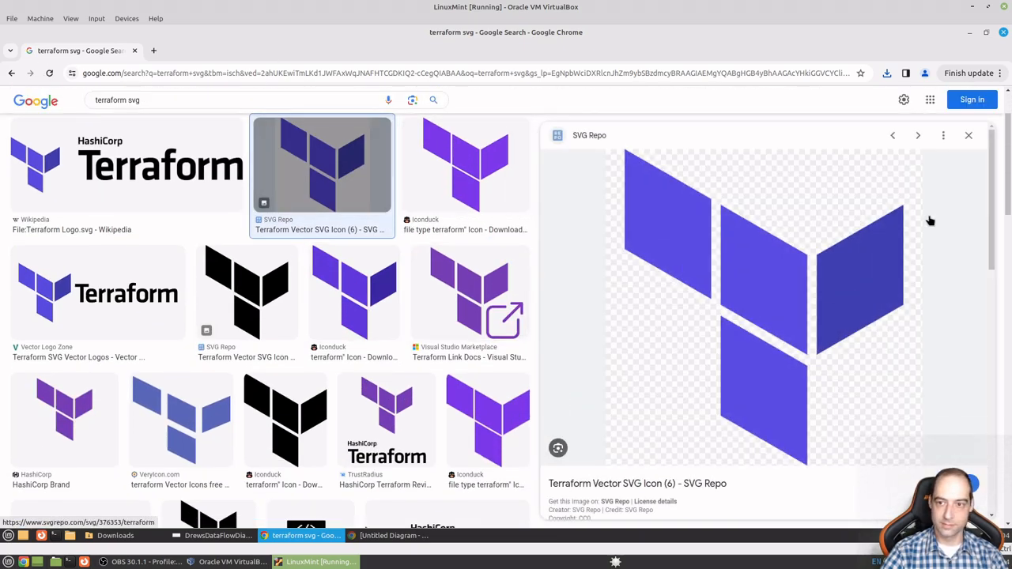
pyautogui.rightClick(708, 299)
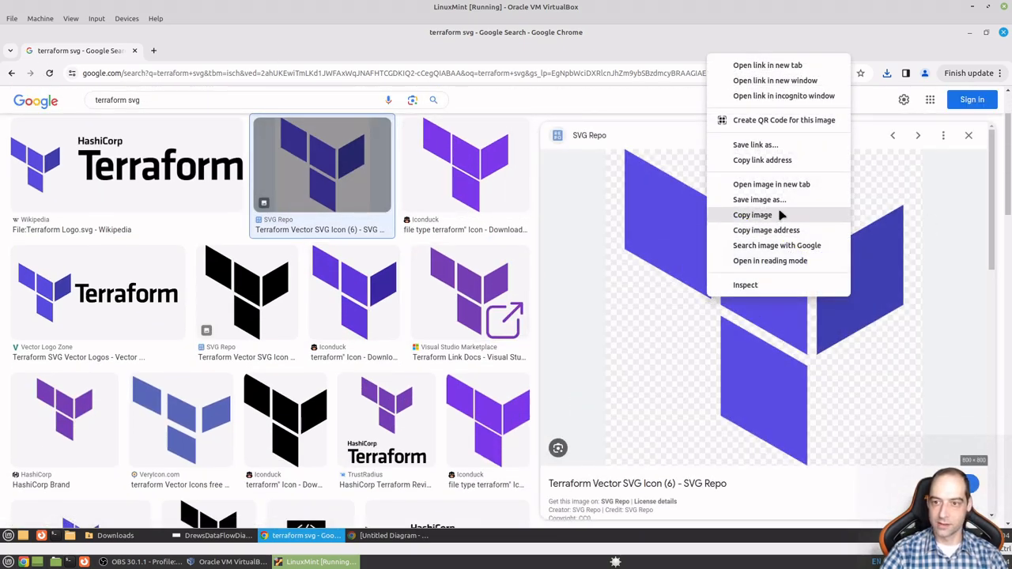
pyautogui.click(779, 205)
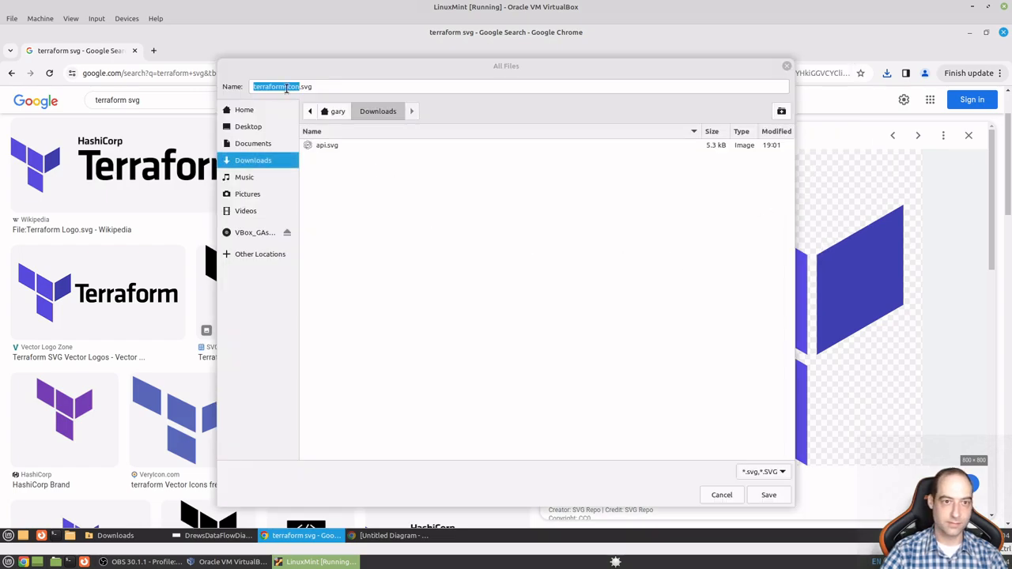
pyautogui.doubleClick(287, 87)
pyautogui.doubleClick(293, 87)
pyautogui.press('Return')
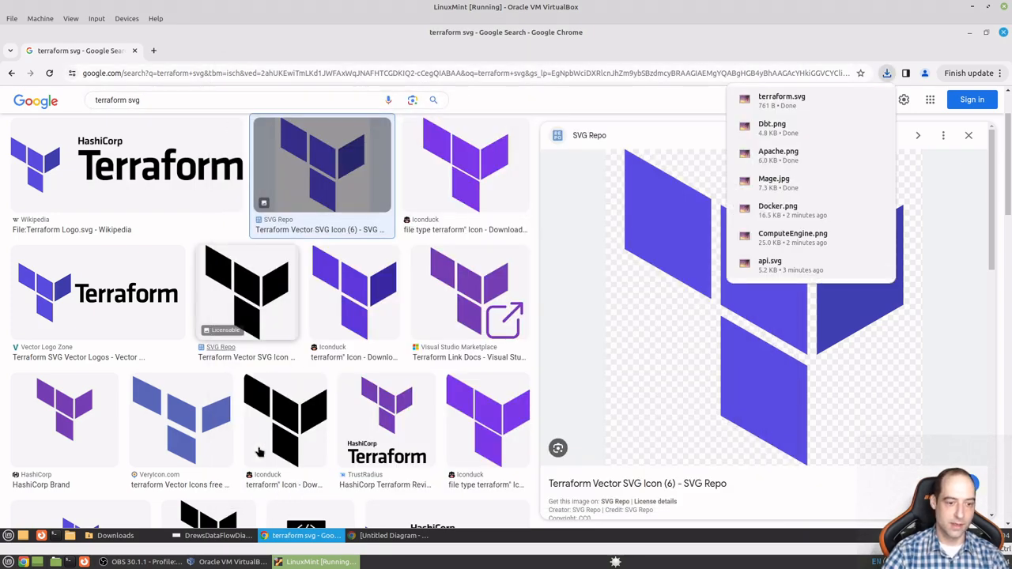
# - Check DrewsDataFlowDiagram.png for components that still need an icon, then return to the image search
pyautogui.click(232, 537)
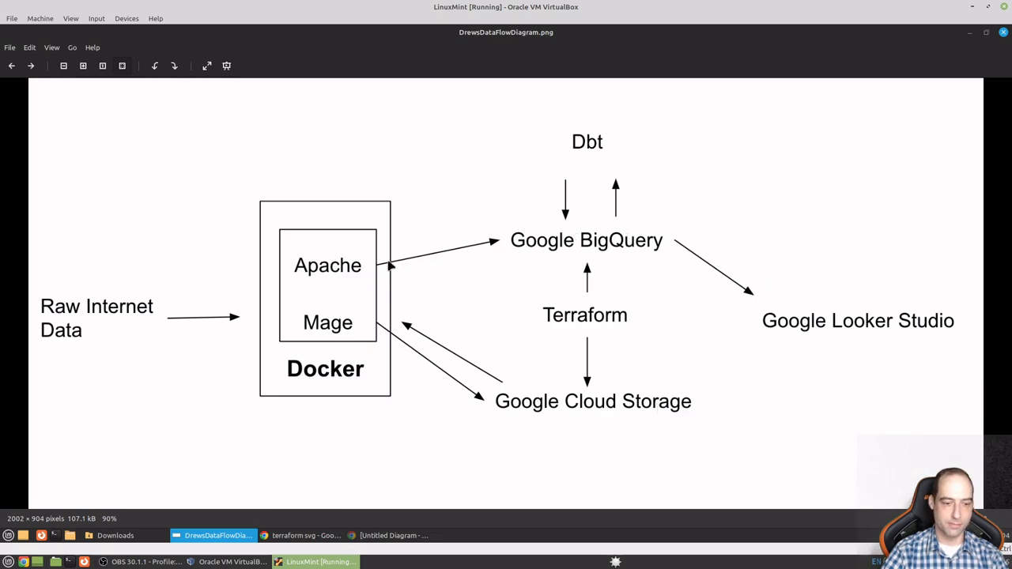
pyautogui.moveTo(314, 538)
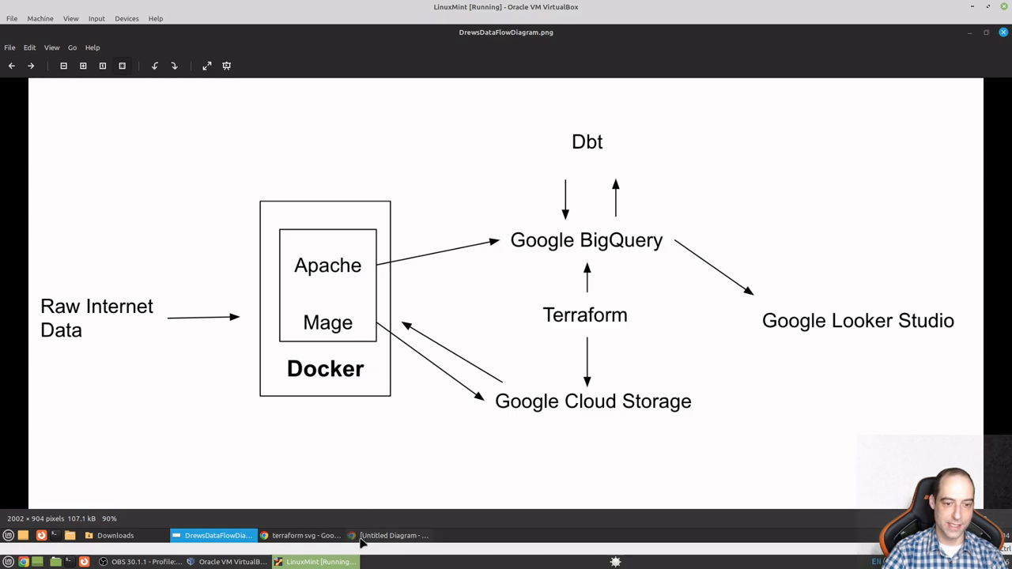
pyautogui.click(403, 536)
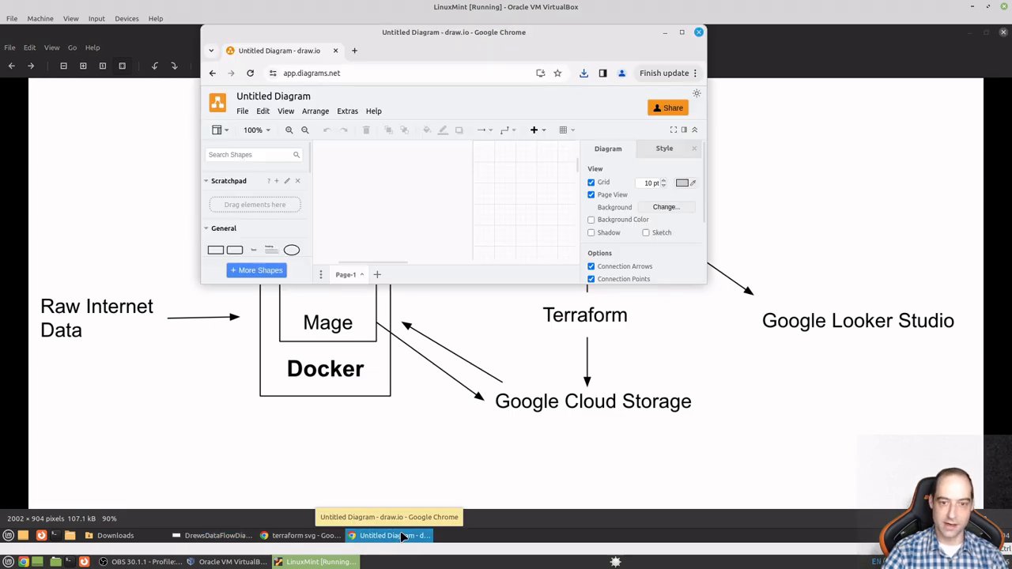
pyautogui.click(324, 536)
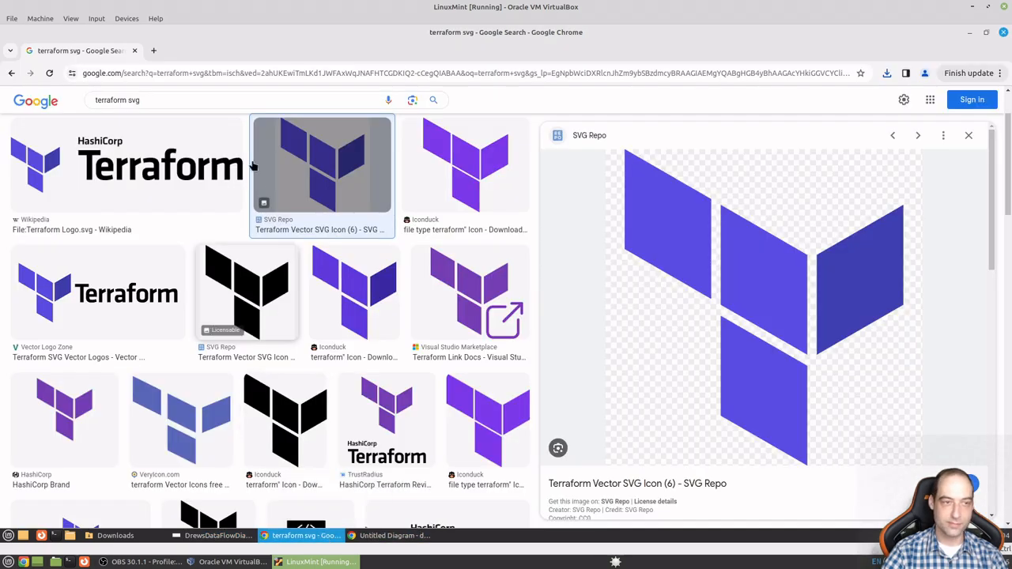
# - Search Google Images for "GSC svg" in place of the Terraform query
pyautogui.doubleClick(102, 101)
pyautogui.write('GSC')
pyautogui.press('Return')
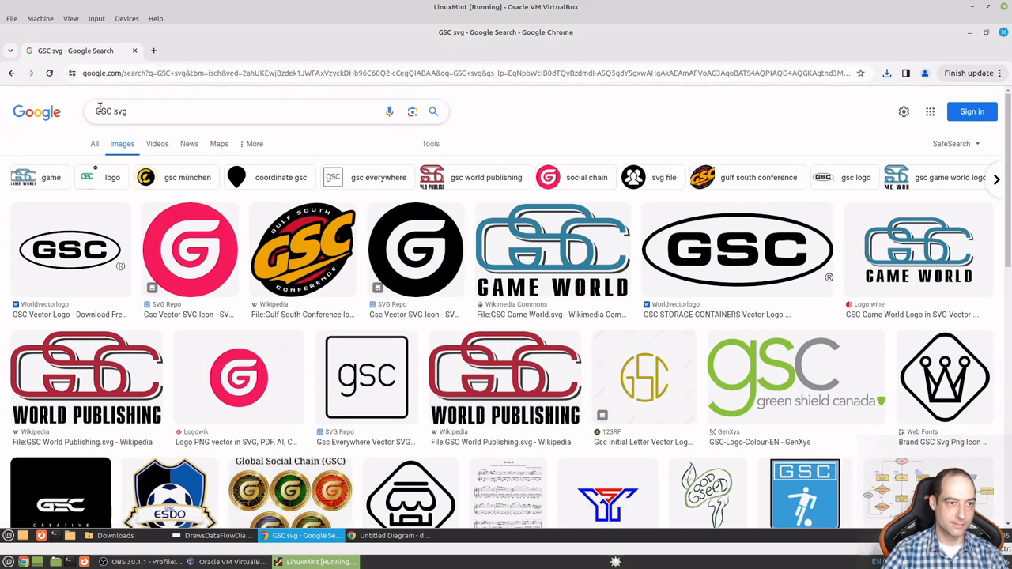
# - Search Google Images for "Google cloud storage svg"
pyautogui.doubleClick(100, 110)
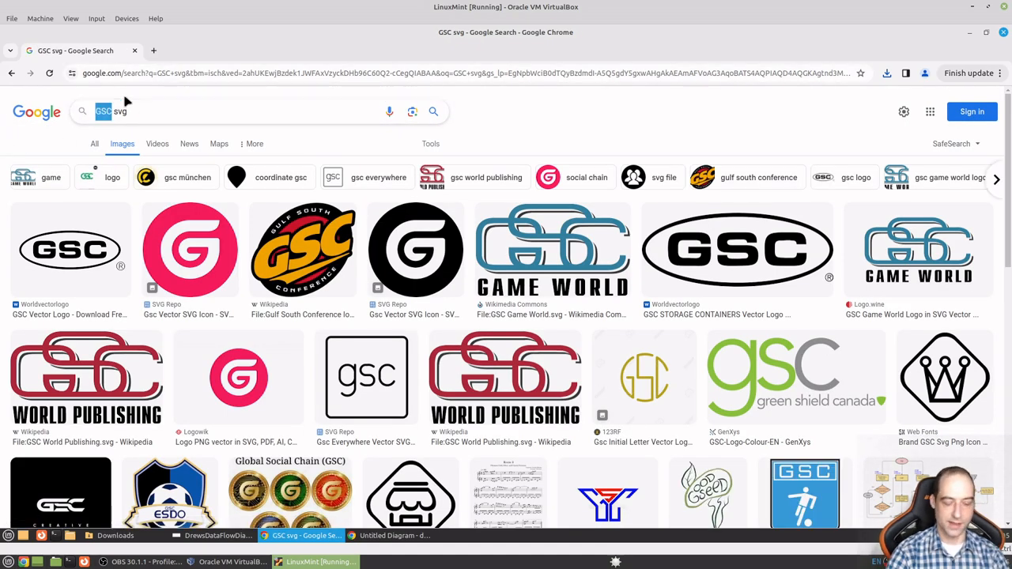
pyautogui.write('Google cloud')
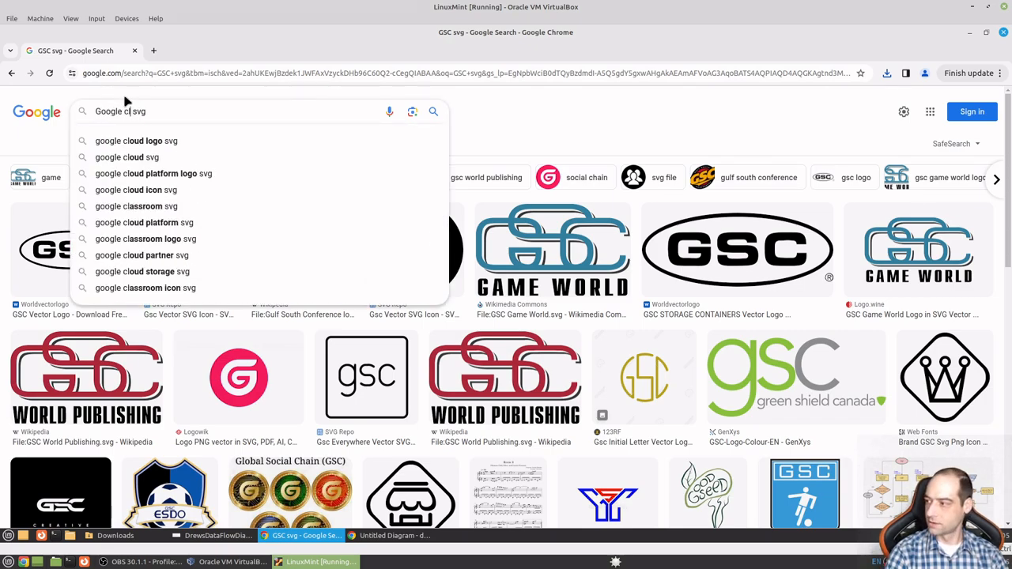
pyautogui.write(' storage')
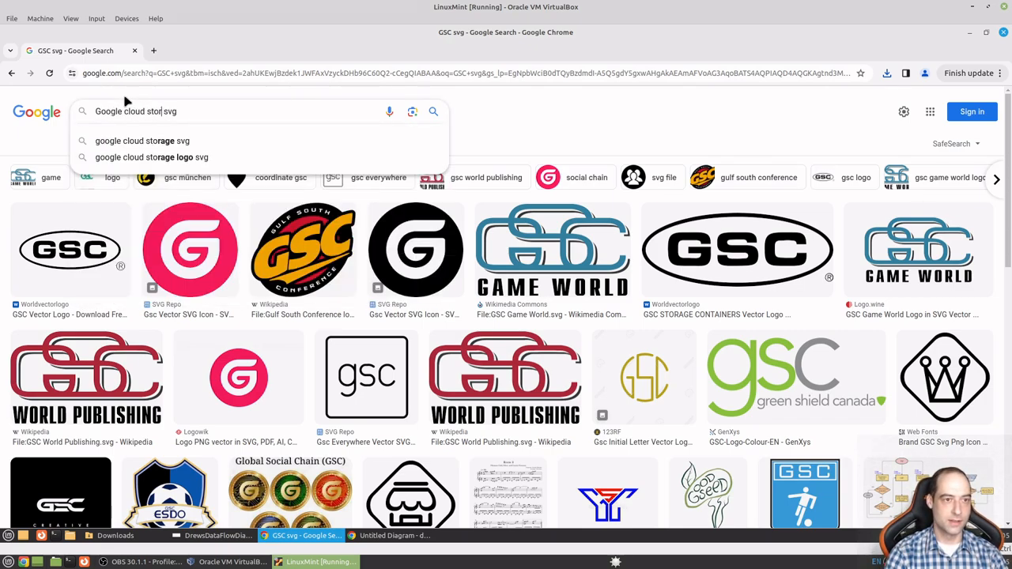
pyautogui.press('Return')
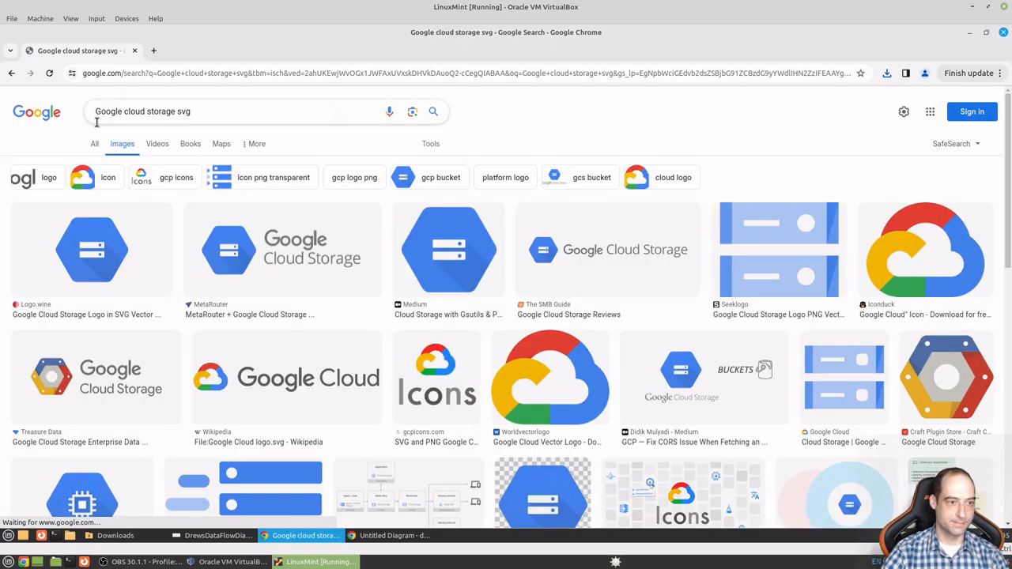
# - Save Logo.wine's Google Cloud Storage logo as GCS.svg in the Downloads folder
pyautogui.click(131, 271)
pyautogui.rightClick(701, 290)
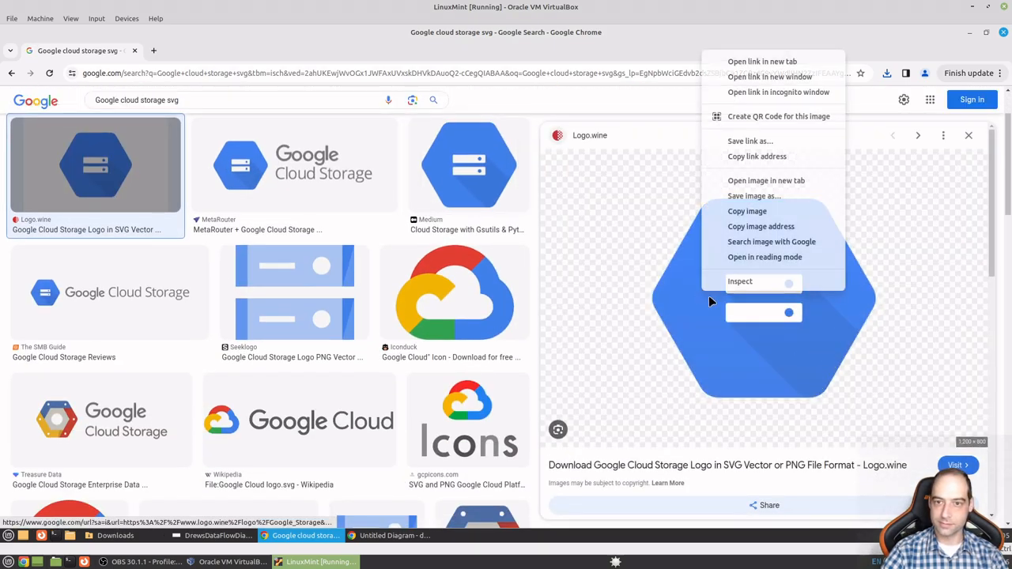
pyautogui.click(794, 209)
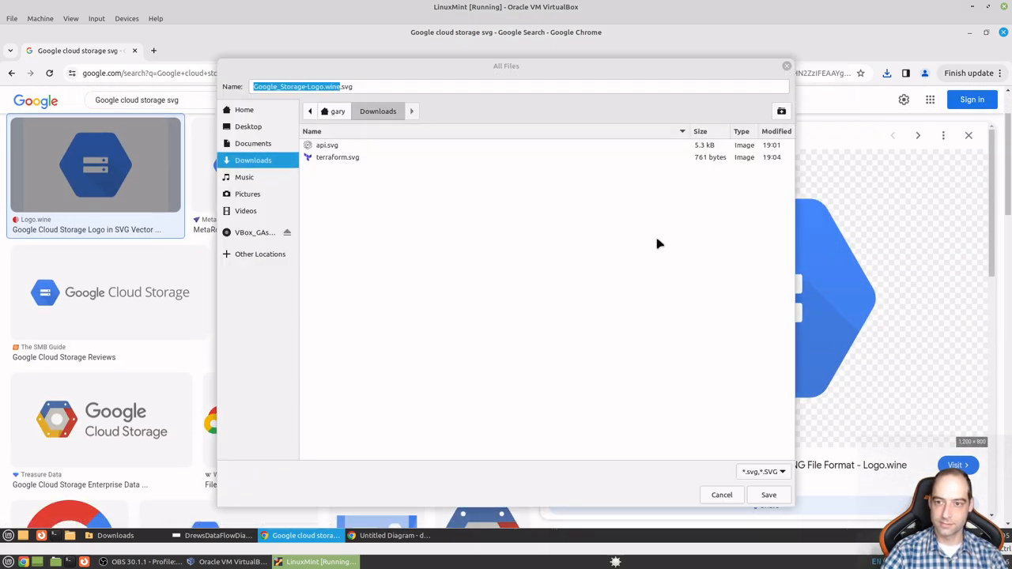
pyautogui.doubleClick(336, 86)
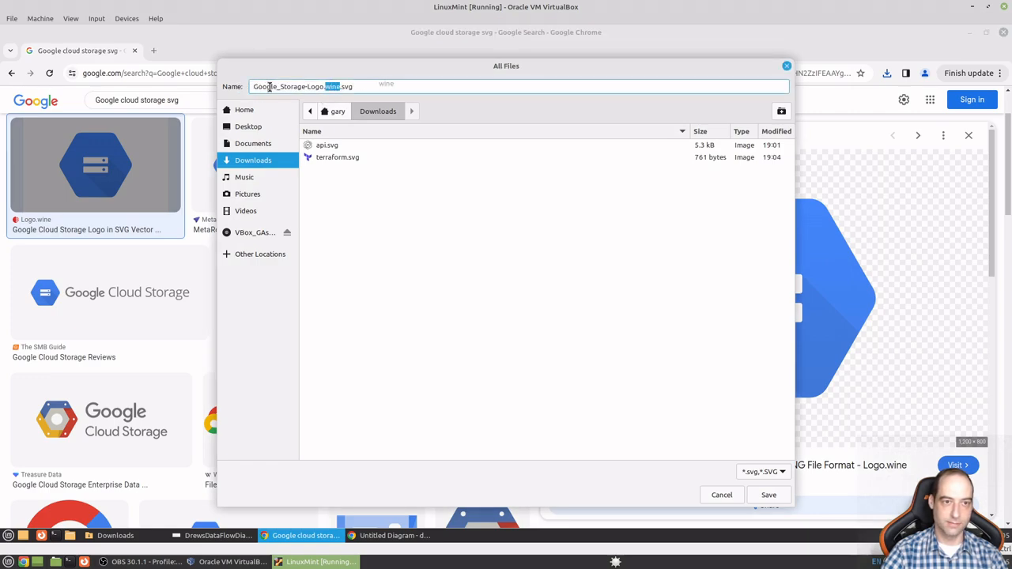
pyautogui.moveTo(343, 85); pyautogui.dragTo(250, 81)
pyautogui.write('GCS')
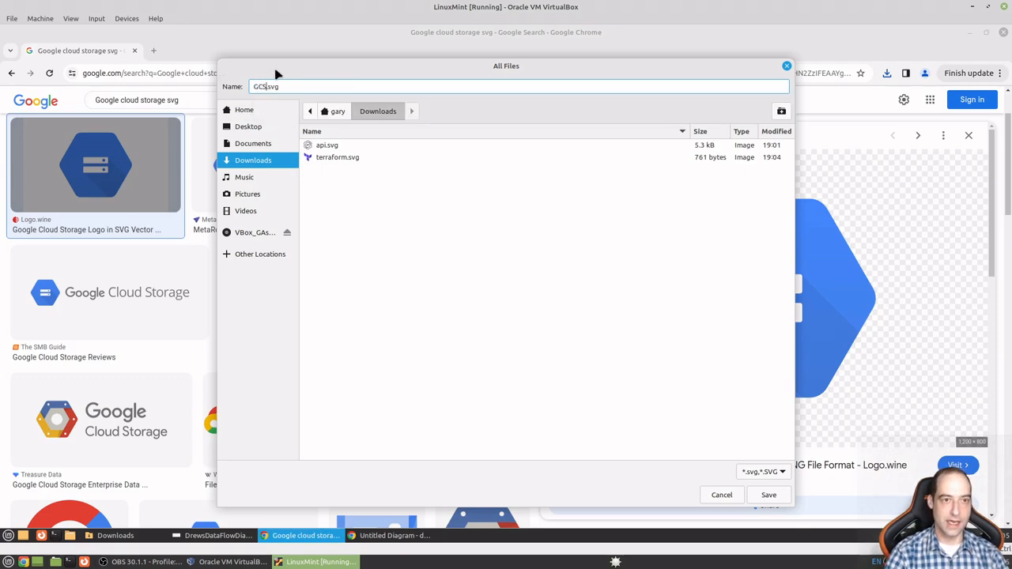
pyautogui.press('Return')
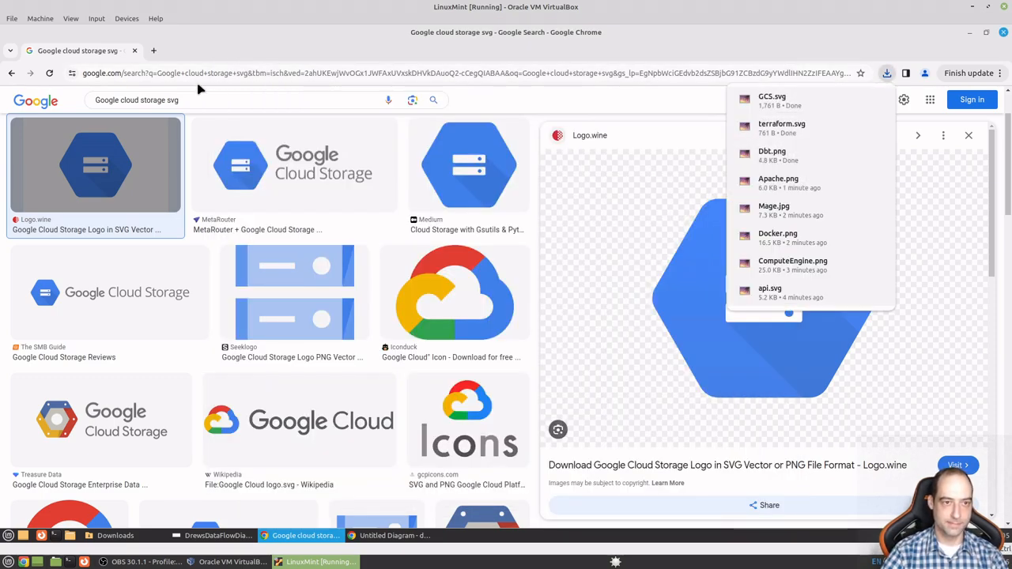
# - Search Google Images for "big query svg" in place of the Google Cloud Storage query
pyautogui.moveTo(165, 101); pyautogui.dragTo(68, 100)
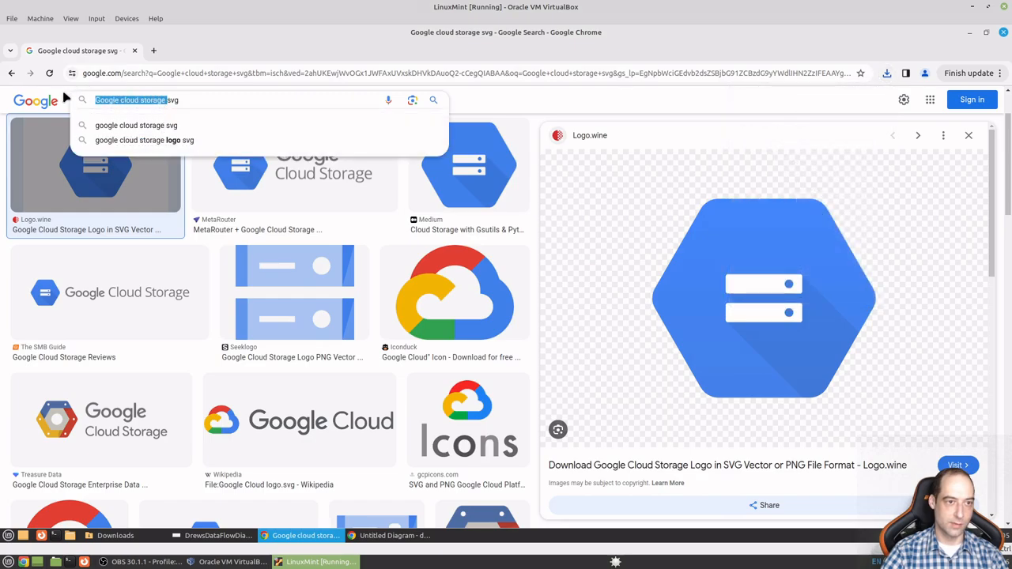
pyautogui.write('big qu')
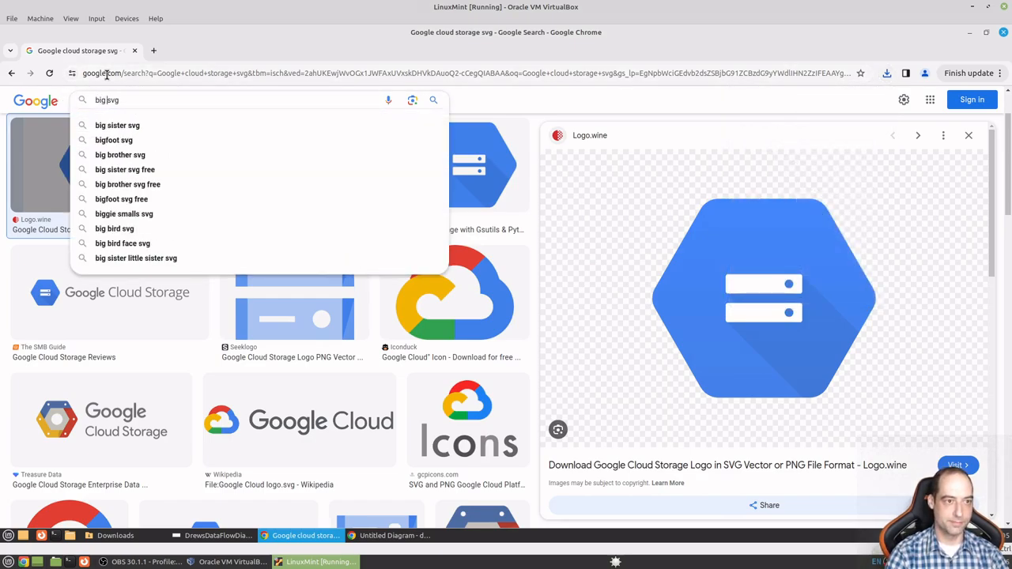
pyautogui.write('ery')
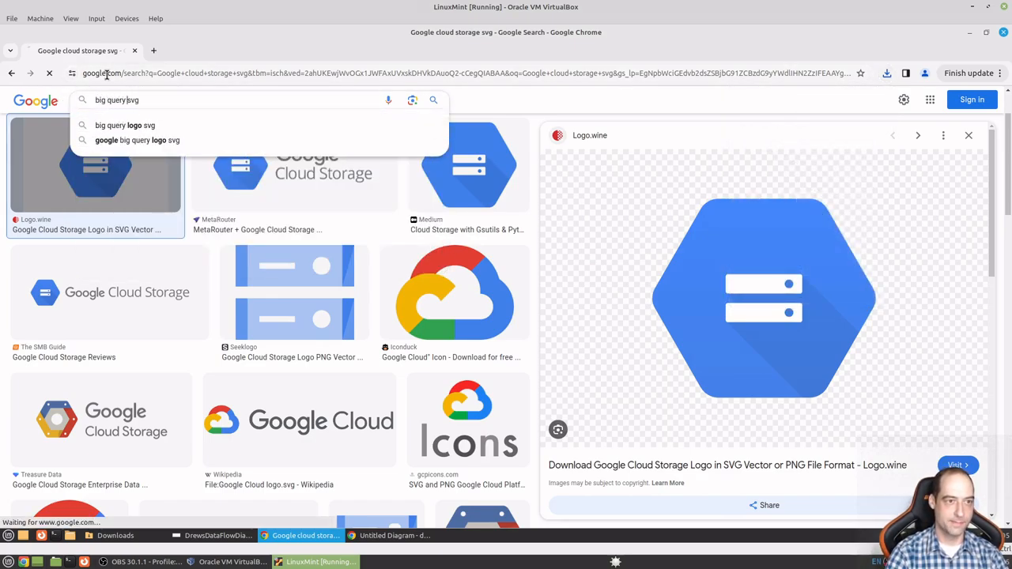
pyautogui.press('Return')
# - Save the blue hexagonal BigQuery logo from worldvectorlogo.com as BigQuery.svg in the Downloads folder
pyautogui.click(75, 247)
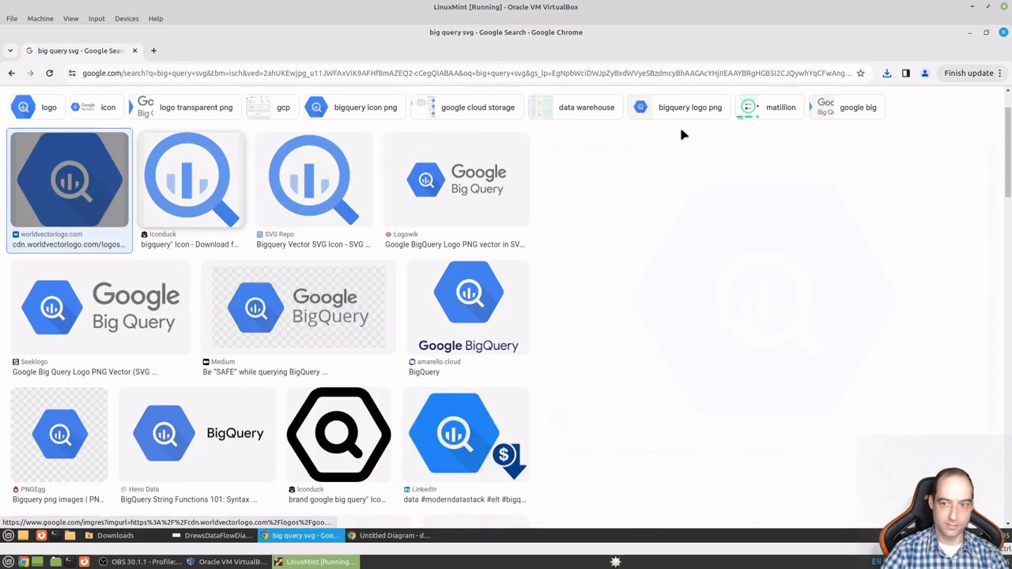
pyautogui.rightClick(798, 300)
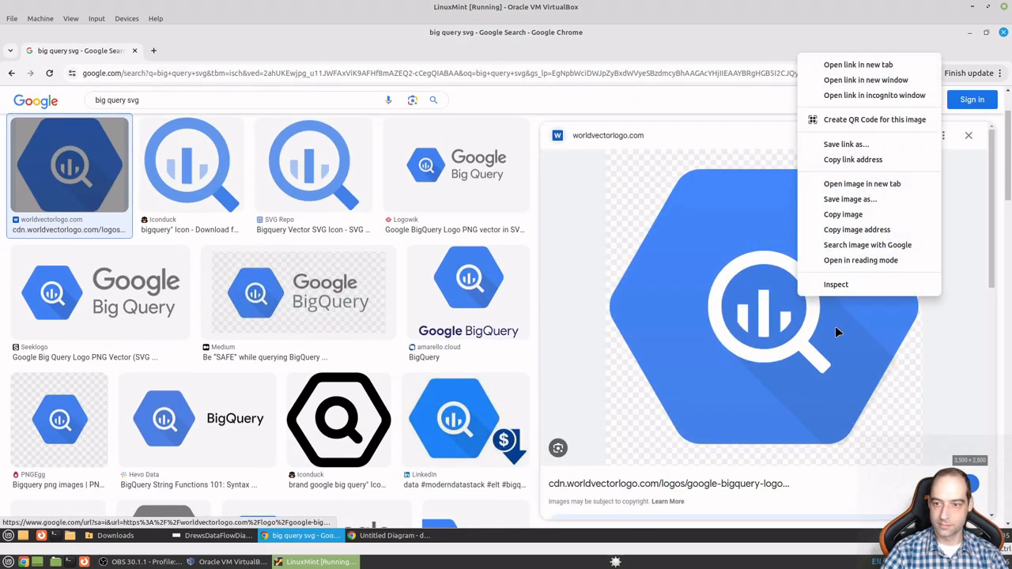
pyautogui.click(850, 199)
pyautogui.click(326, 86)
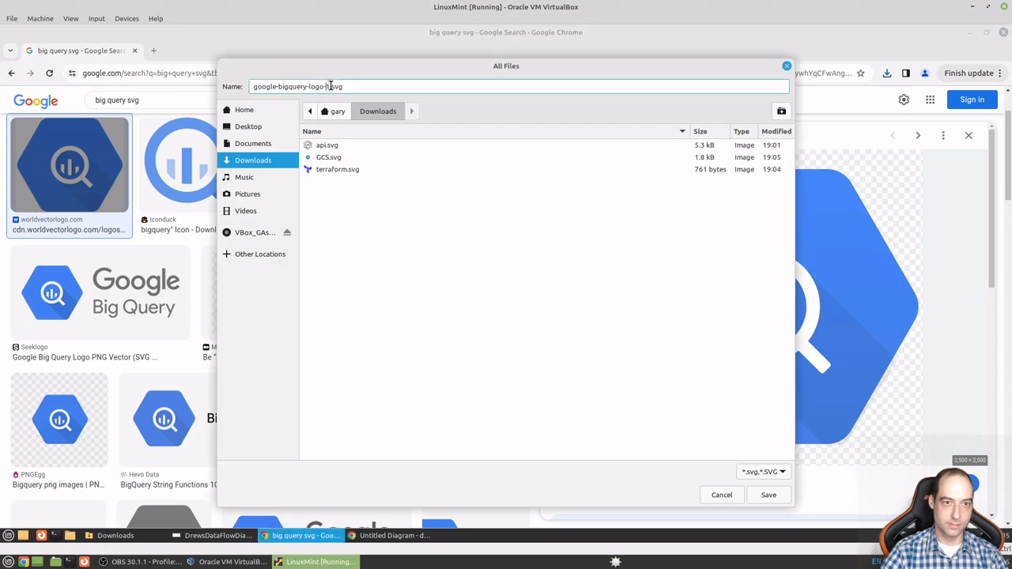
pyautogui.moveTo(328, 87); pyautogui.dragTo(222, 88)
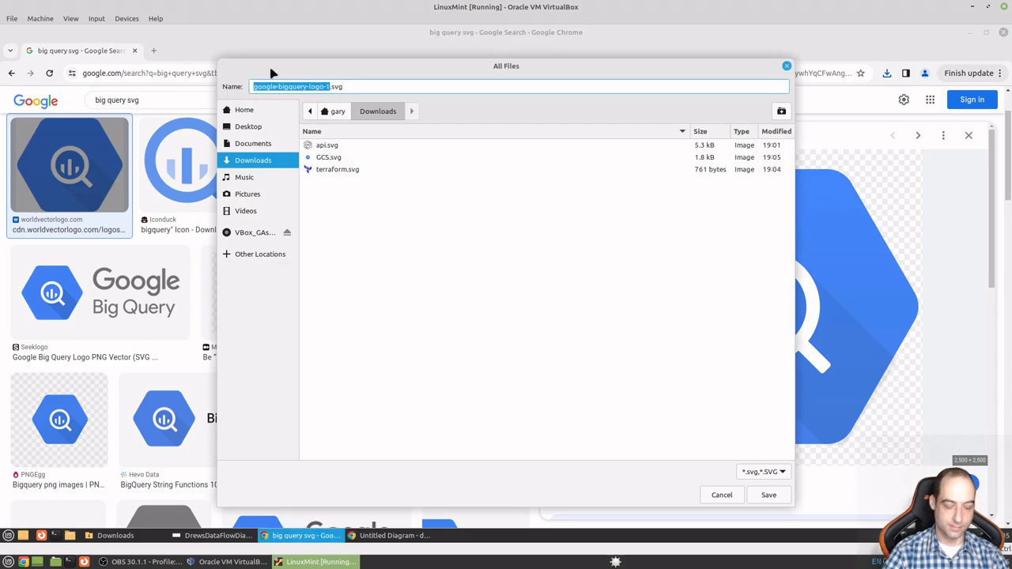
pyautogui.write('BigQuery')
pyautogui.press('Return')
# - Search Google Images for "Google looker studio svg" in place of the BigQuery query
pyautogui.moveTo(126, 100); pyautogui.dragTo(93, 100)
pyautogui.press('BackSpace')
pyautogui.press('Delete')
pyautogui.write('Google ')
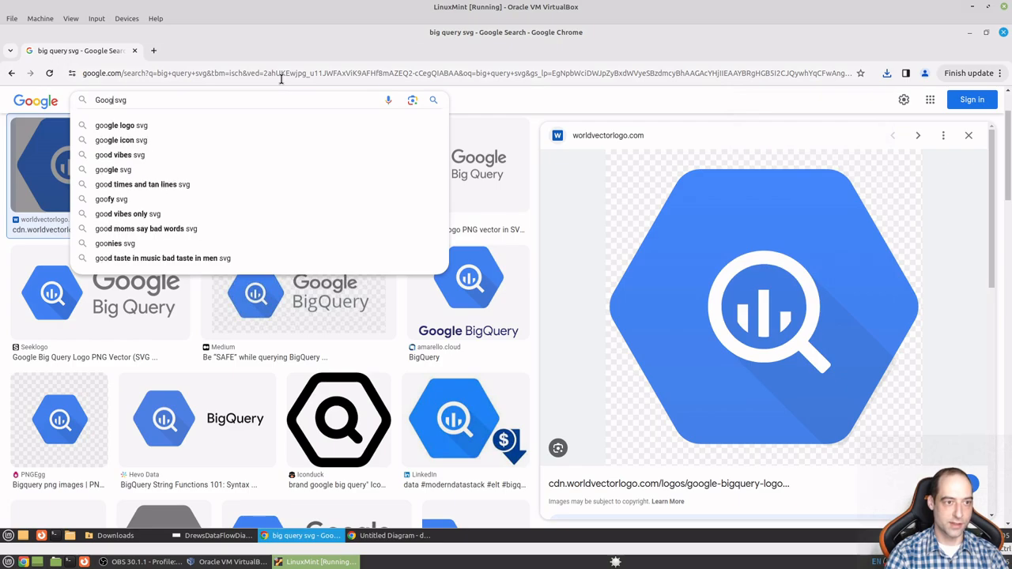
pyautogui.write('logo')
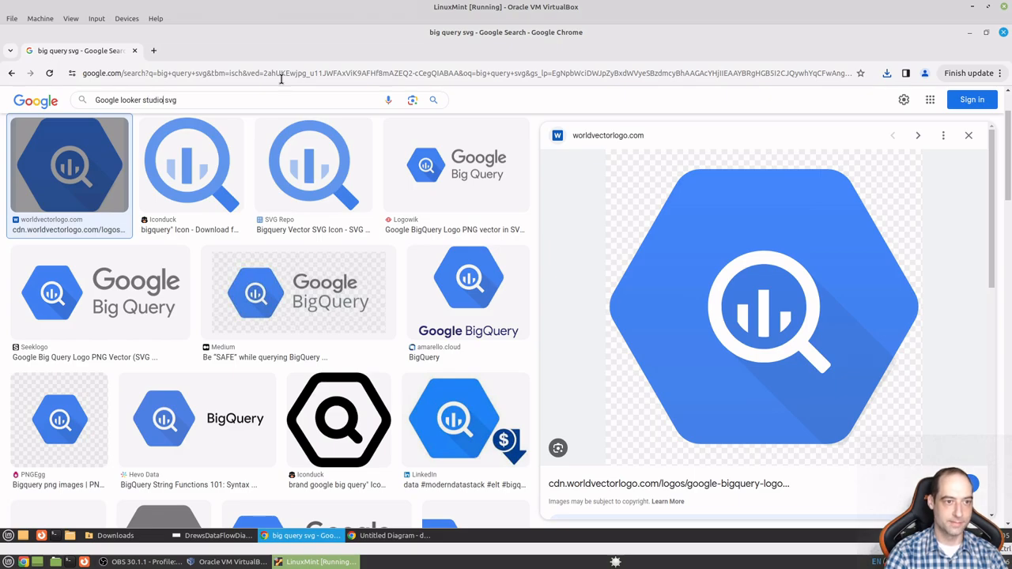
pyautogui.press('Return')
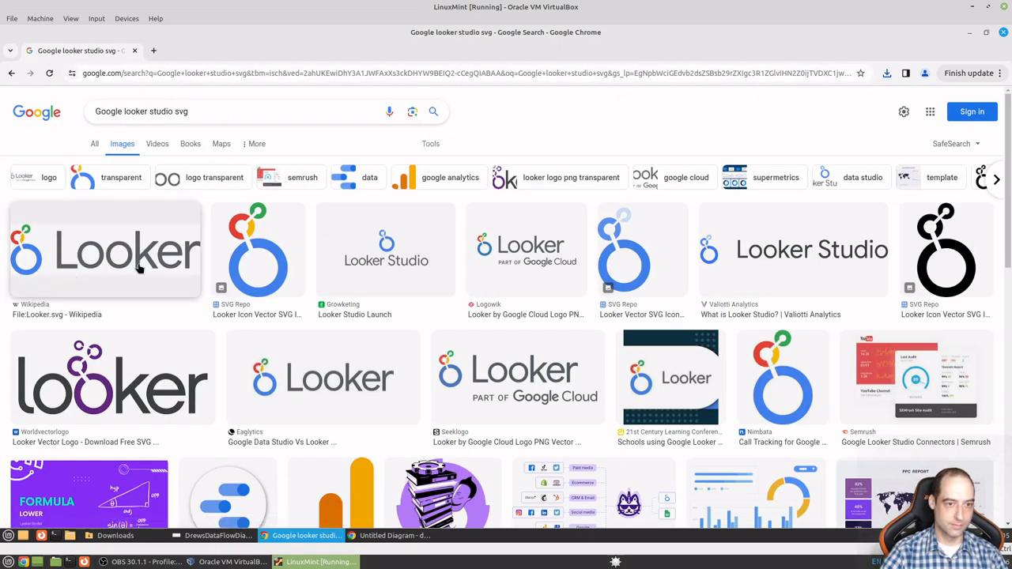
# - Save Wikipedia's Looker logo as Looker.png in the Downloads folder
pyautogui.click(246, 246)
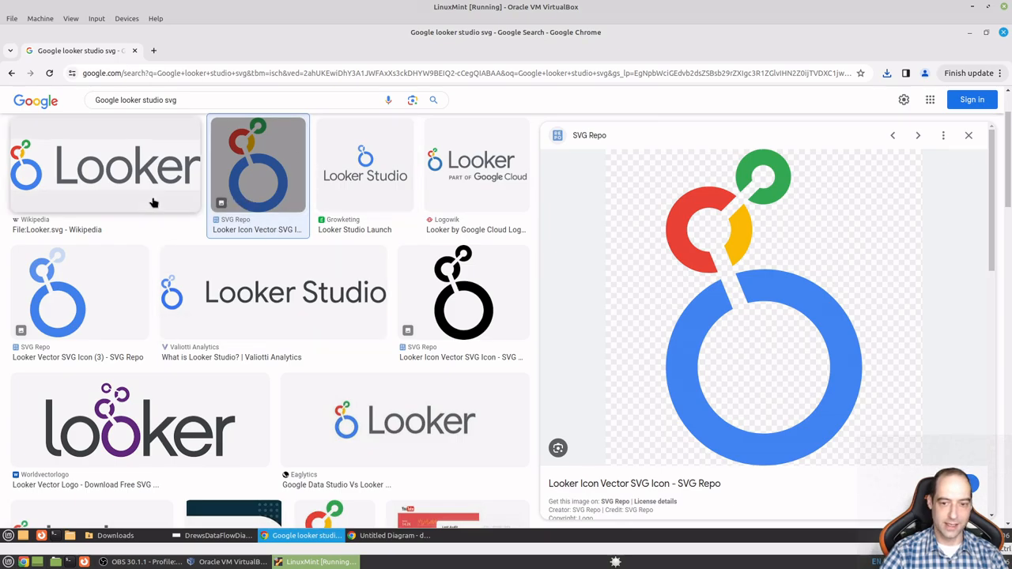
pyautogui.click(89, 178)
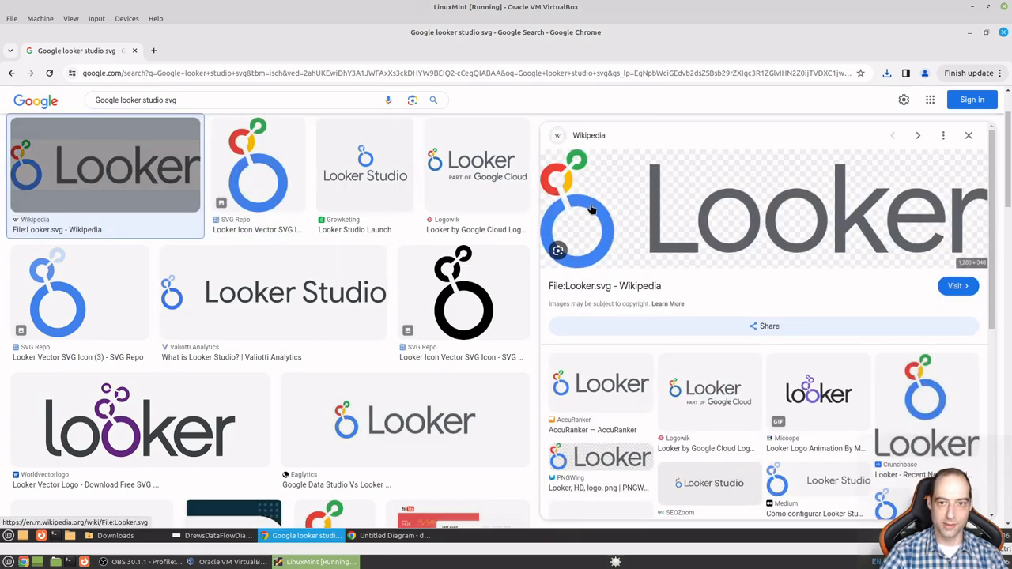
pyautogui.rightClick(633, 204)
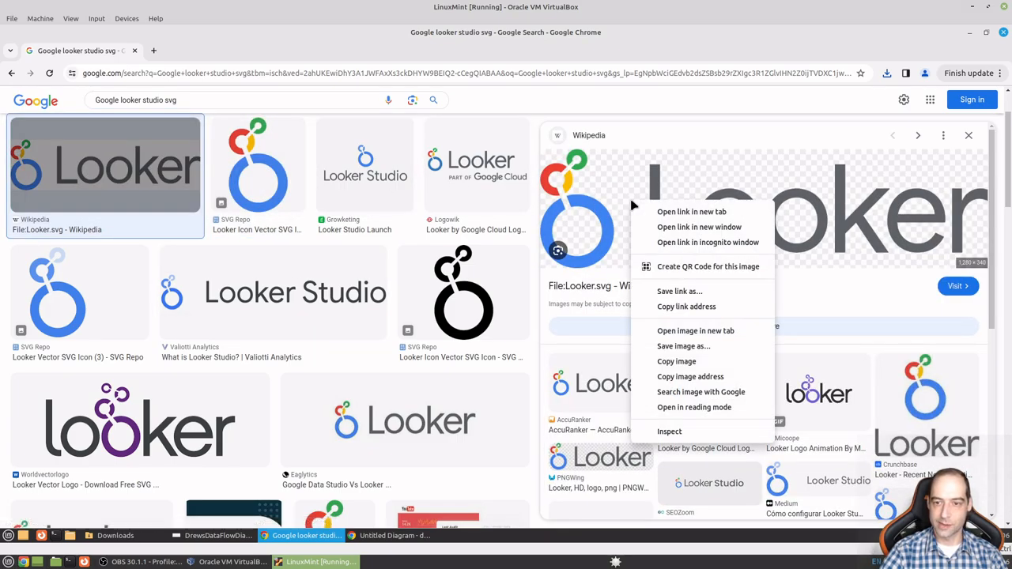
pyautogui.click(733, 345)
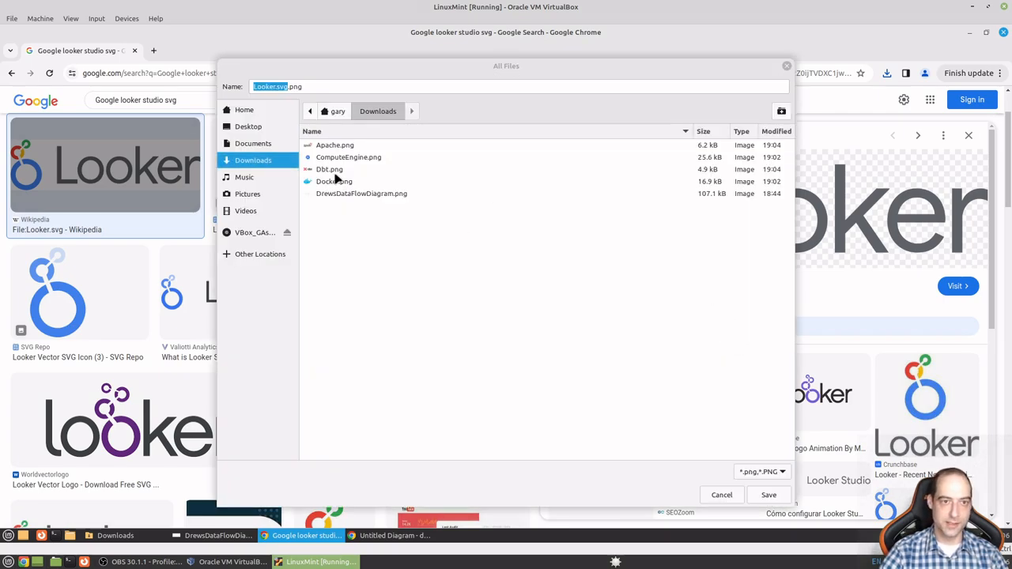
pyautogui.click(289, 86)
pyautogui.moveTo(288, 87); pyautogui.dragTo(95, 90)
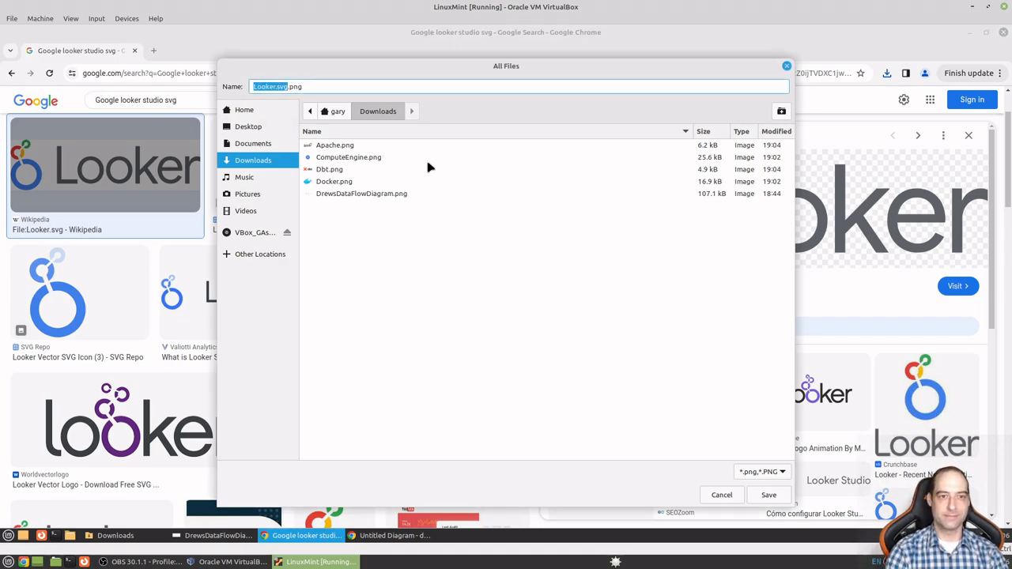
pyautogui.press('Right')
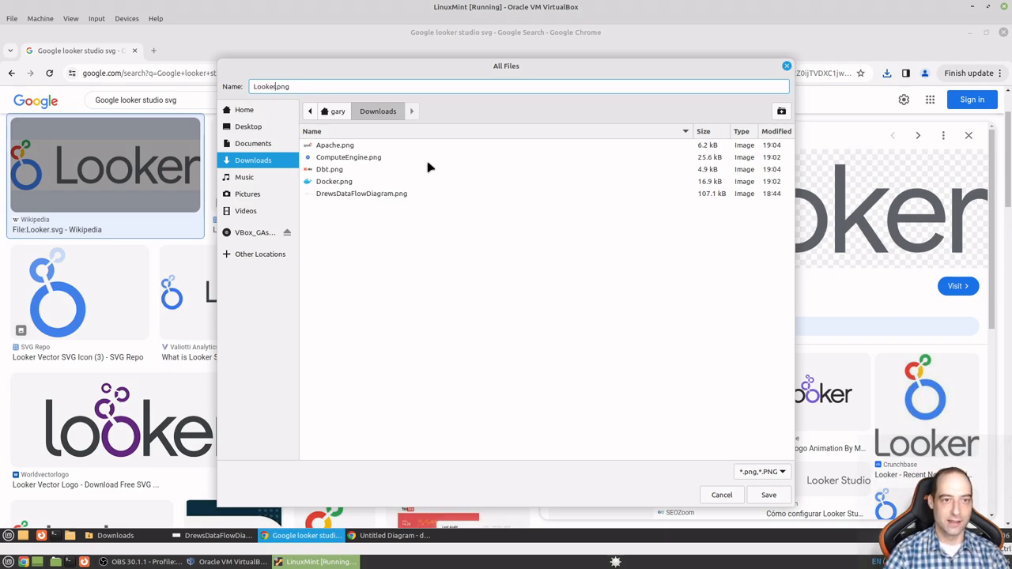
pyautogui.click(771, 498)
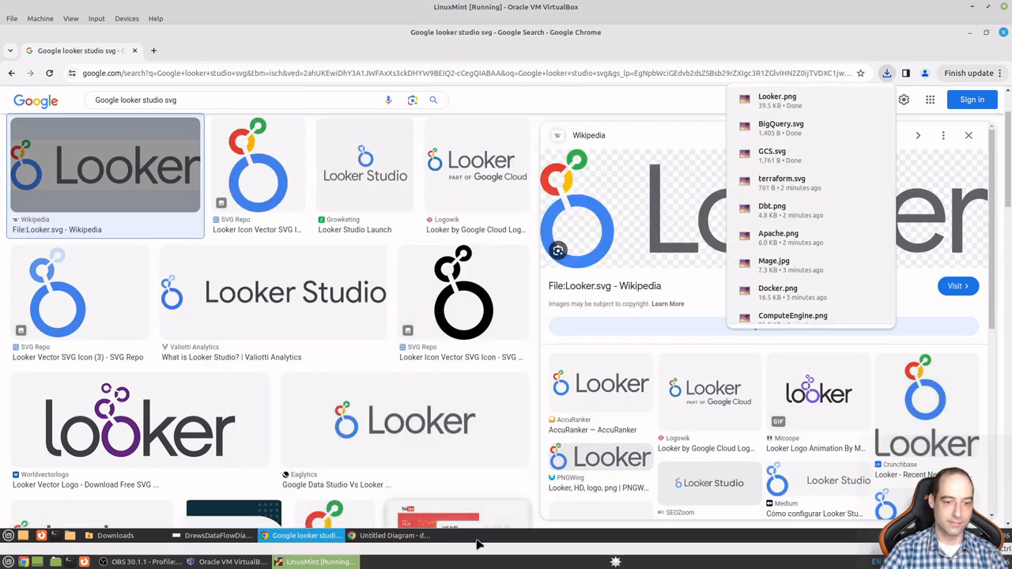
# - Switch to the draw.io window, maximize it, and insert api.svg from the Downloads folder onto the blank page
pyautogui.click(418, 541)
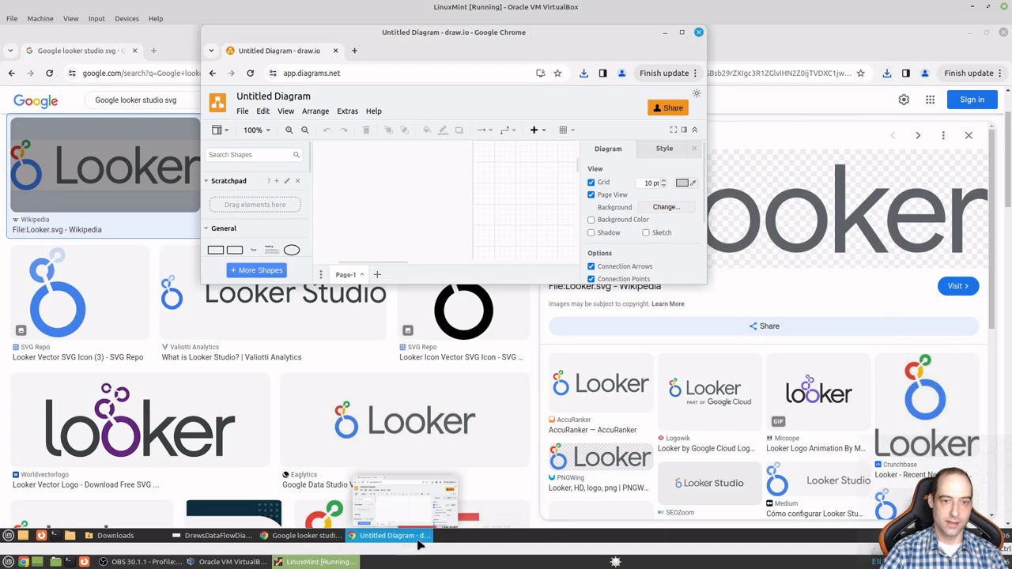
pyautogui.click(683, 33)
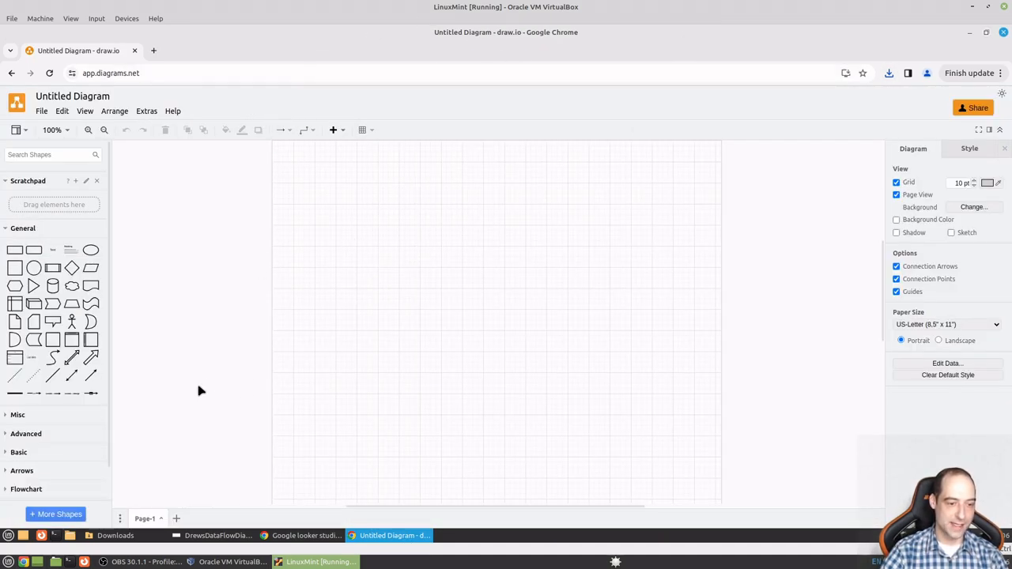
pyautogui.click(140, 541)
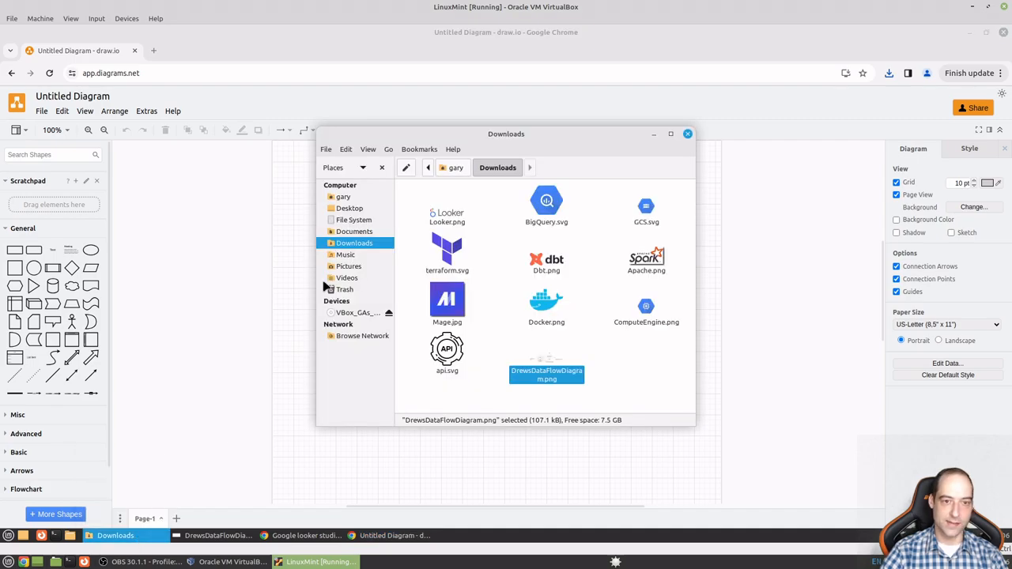
pyautogui.moveTo(565, 134); pyautogui.dragTo(897, 104)
pyautogui.scroll(4, 475, 364)
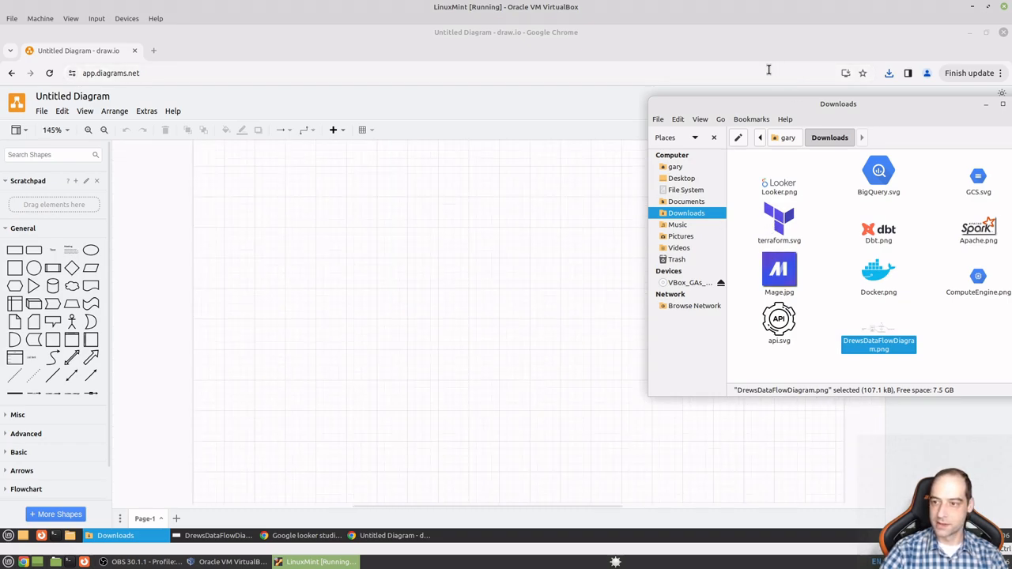
pyautogui.click(975, 355)
pyautogui.moveTo(781, 326)
pyautogui.mouseDown()
pyautogui.moveTo(480, 343)
pyautogui.moveTo(228, 234)
pyautogui.moveTo(632, 348)
pyautogui.mouseUp()
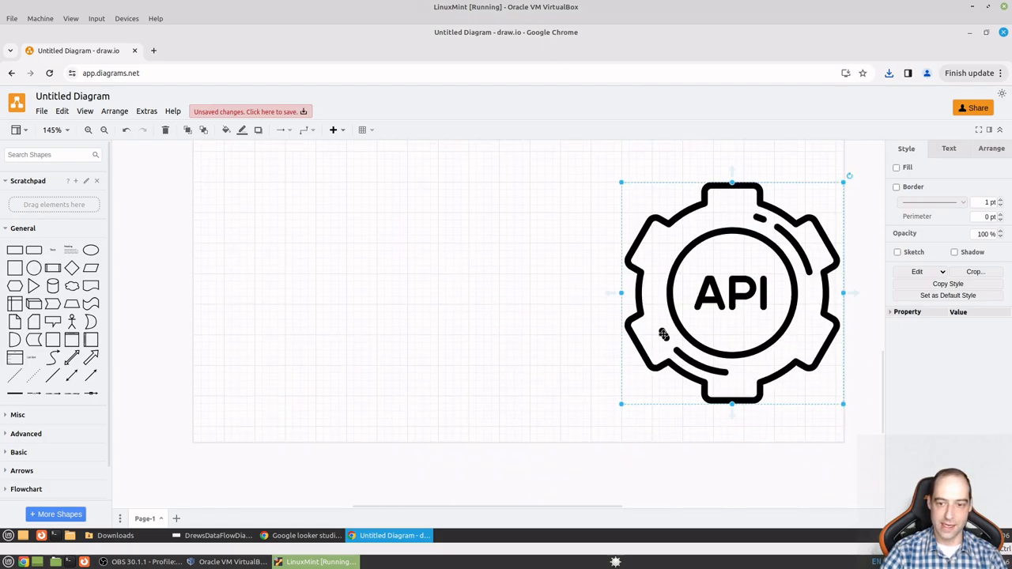
# - Shrink the API gear icon to about half its size and place it near the page's upper-left corner
pyautogui.moveTo(609, 280); pyautogui.dragTo(287, 229)
pyautogui.moveTo(682, 288); pyautogui.dragTo(253, 205)
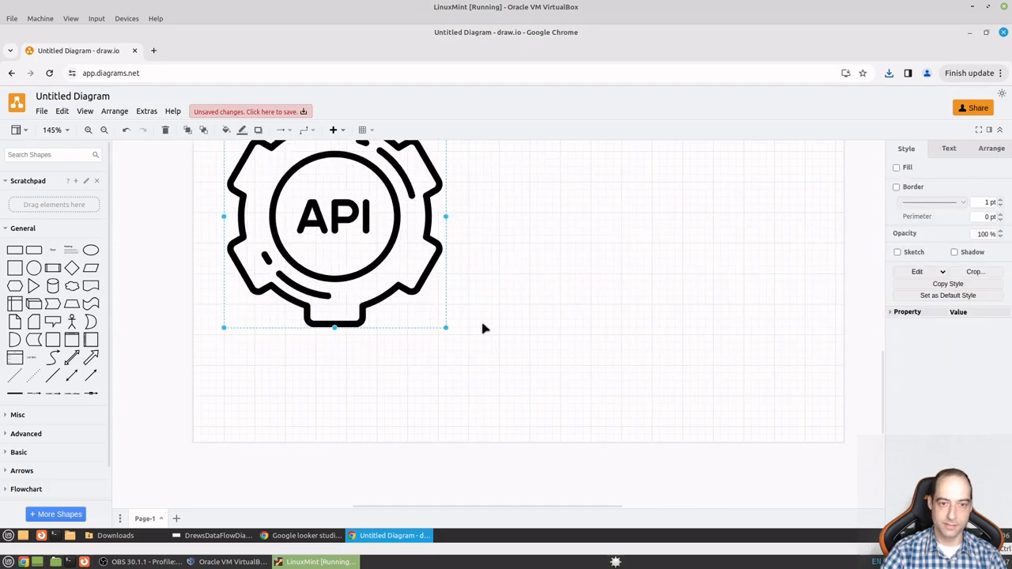
pyautogui.scroll(5, 483, 326)
pyautogui.scroll(-5, 422, 398)
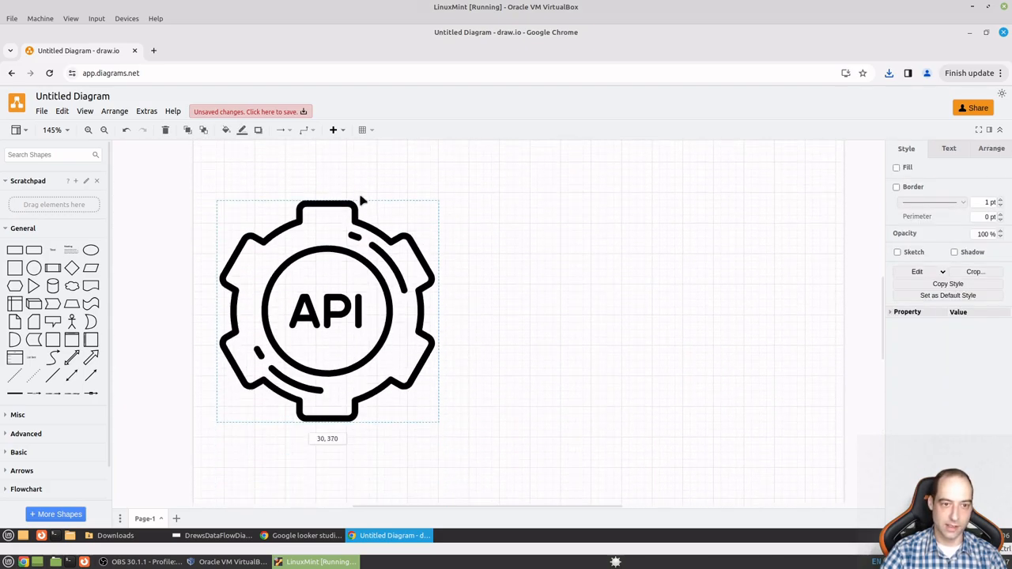
pyautogui.scroll(5, 419, 253)
pyautogui.moveTo(323, 404); pyautogui.dragTo(324, 237)
pyautogui.moveTo(222, 220); pyautogui.dragTo(340, 318)
pyautogui.moveTo(383, 365); pyautogui.dragTo(212, 235)
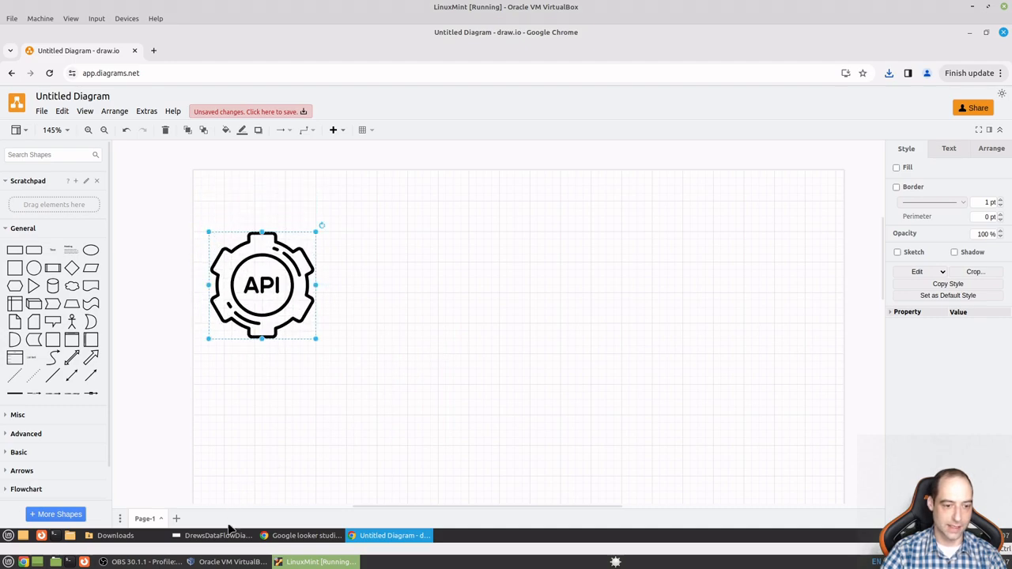
# - Check the layout in DrewsDataFlowDiagram.png, close the Looker image search window, and return to the draw.io diagram
pyautogui.click(154, 539)
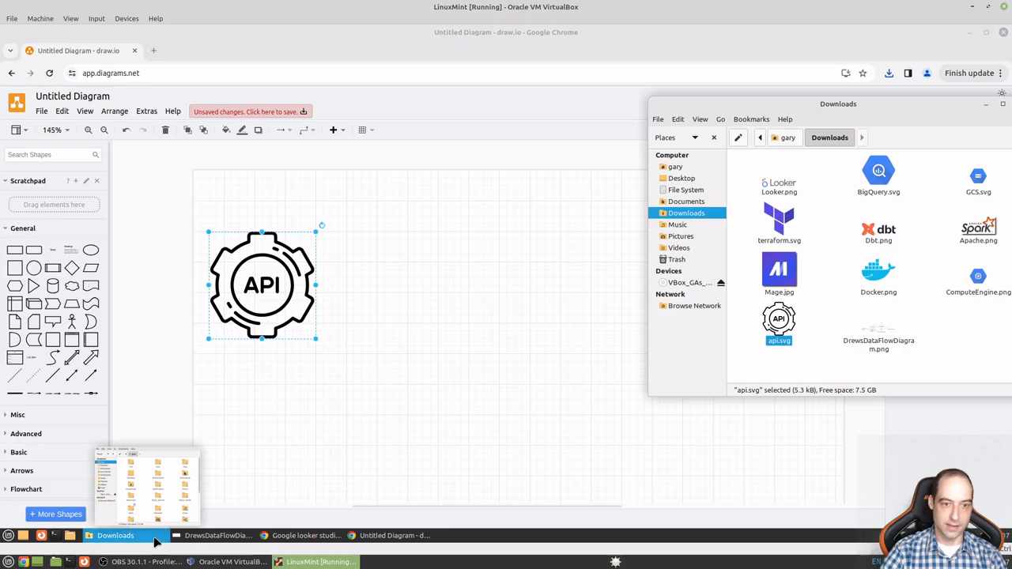
pyautogui.click(229, 538)
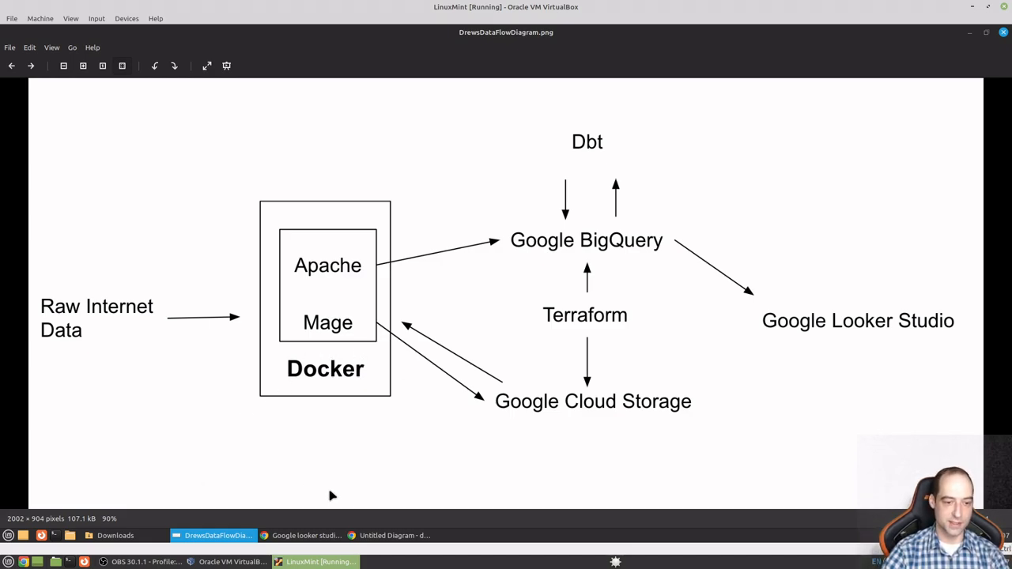
pyautogui.click(306, 538)
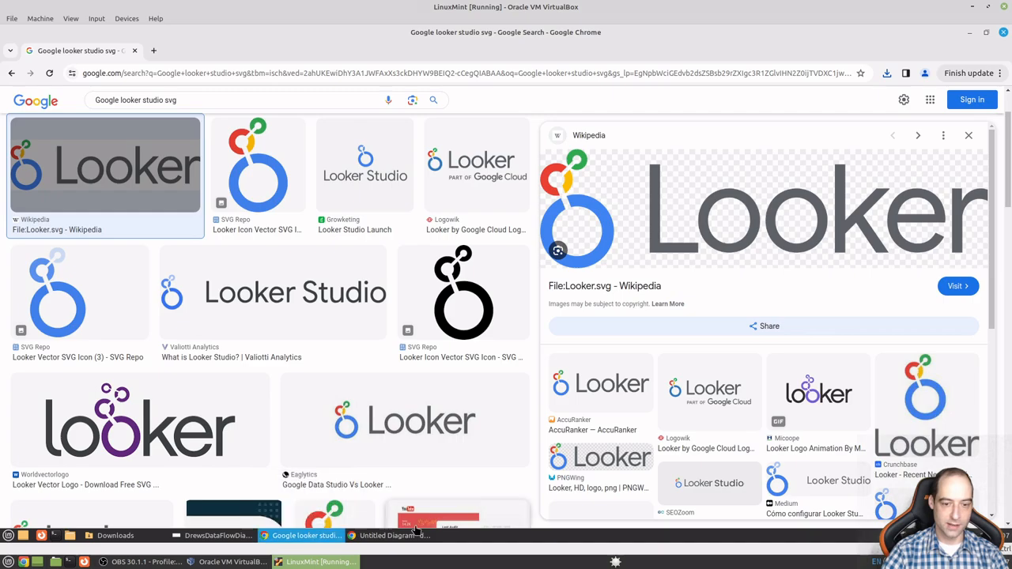
pyautogui.hotkey('alt', 'Tab')
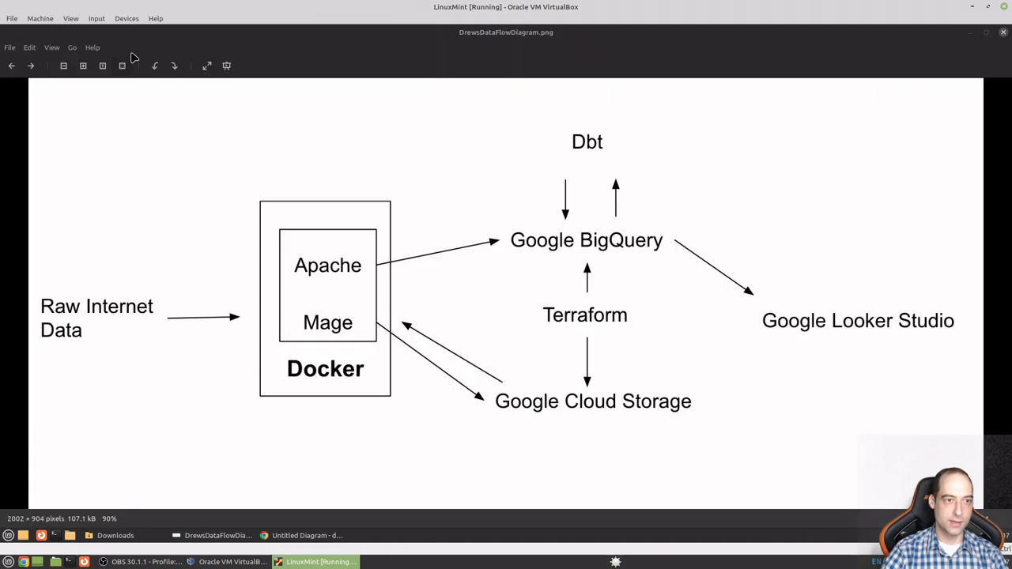
pyautogui.click(287, 536)
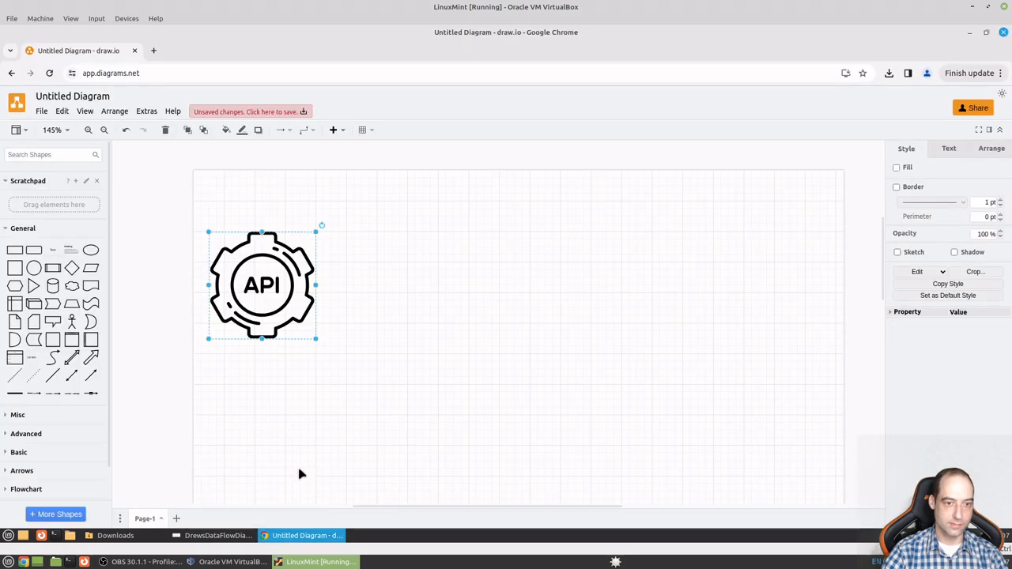
# - Insert ComputeEngine.png from the Downloads folder onto the diagram page
pyautogui.click(119, 536)
pyautogui.moveTo(979, 291)
pyautogui.mouseDown()
pyautogui.moveTo(467, 293)
pyautogui.moveTo(488, 322)
pyautogui.moveTo(727, 432)
pyautogui.mouseUp()
pyautogui.moveTo(765, 465); pyautogui.dragTo(817, 415)
pyautogui.moveTo(861, 498); pyautogui.dragTo(726, 432)
pyautogui.scroll(-11, 663, 417)
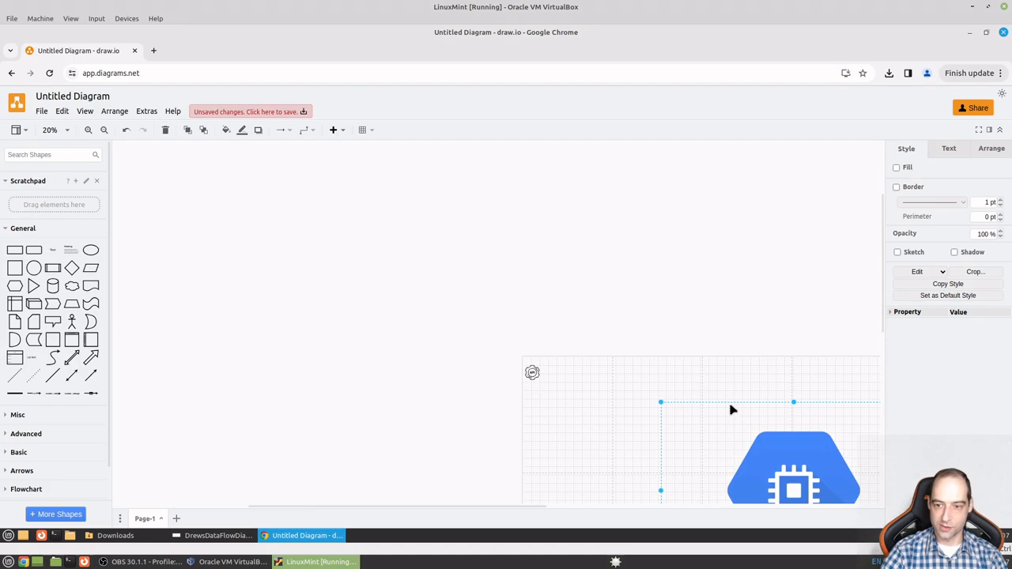
# - Scale the Compute Engine icon down to fit the page and position it just below and right of the API icon
pyautogui.moveTo(785, 479); pyautogui.dragTo(600, 364)
pyautogui.moveTo(475, 289); pyautogui.dragTo(579, 396)
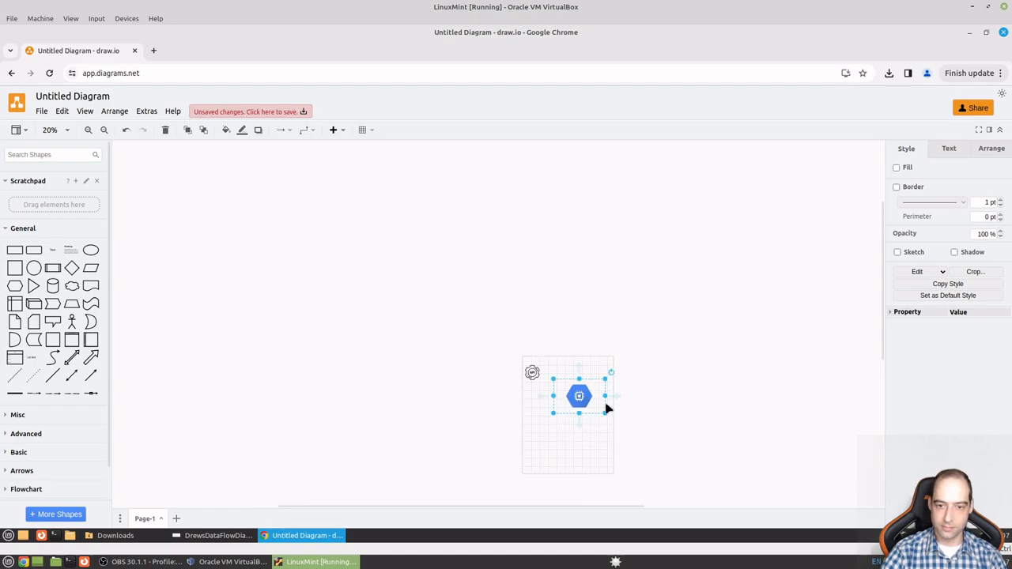
pyautogui.scroll(5, 598, 402)
pyautogui.scroll(-14, 599, 400)
pyautogui.scroll(7, 603, 310)
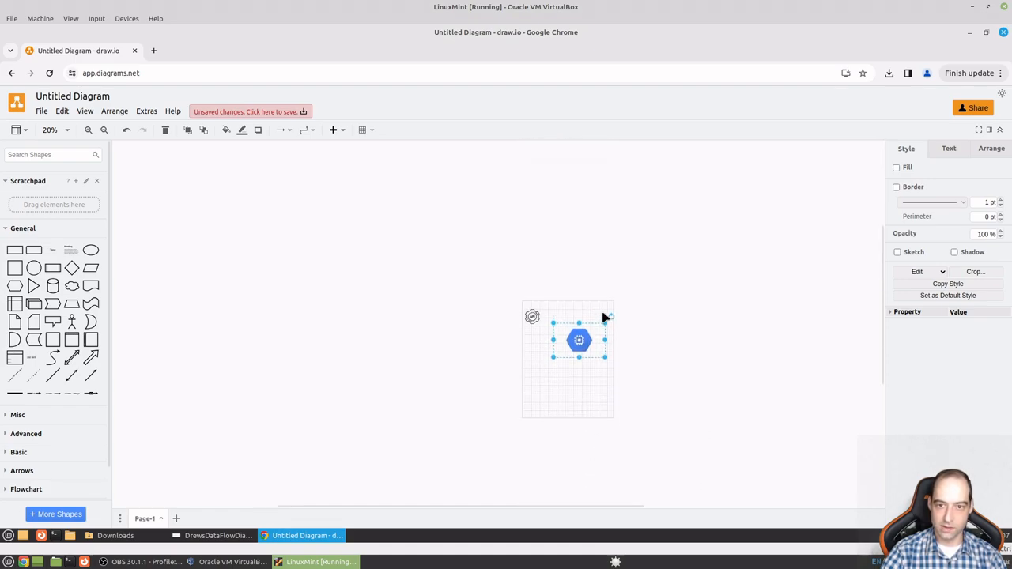
pyautogui.scroll(9, 599, 399)
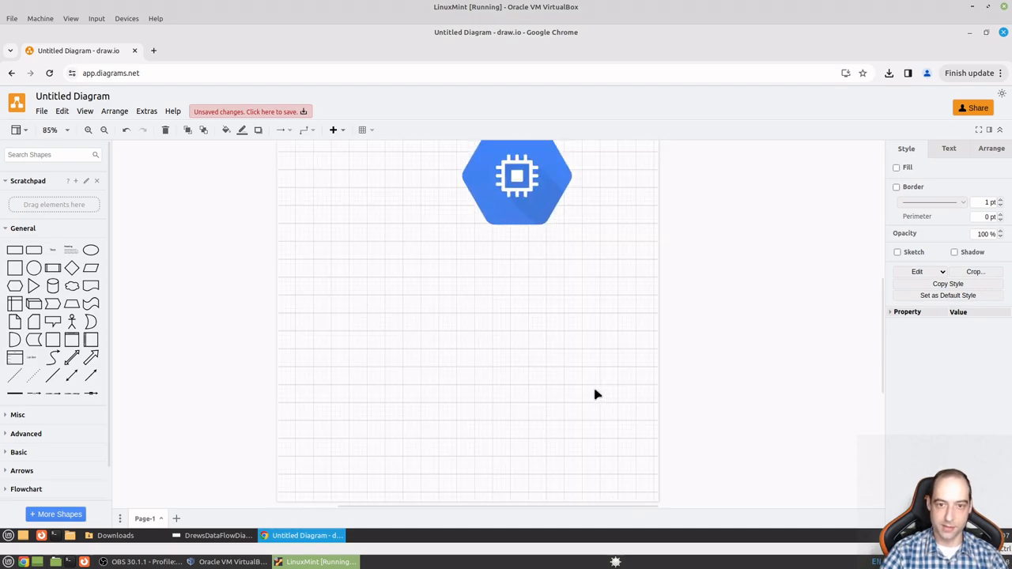
pyautogui.scroll(-4, 595, 386)
pyautogui.click(519, 225)
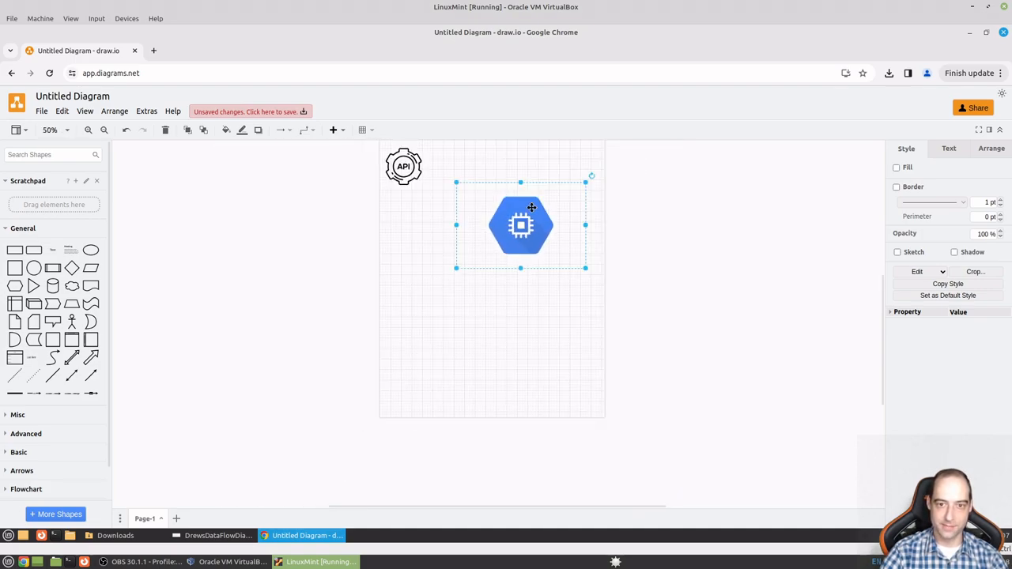
pyautogui.moveTo(516, 224); pyautogui.dragTo(461, 217)
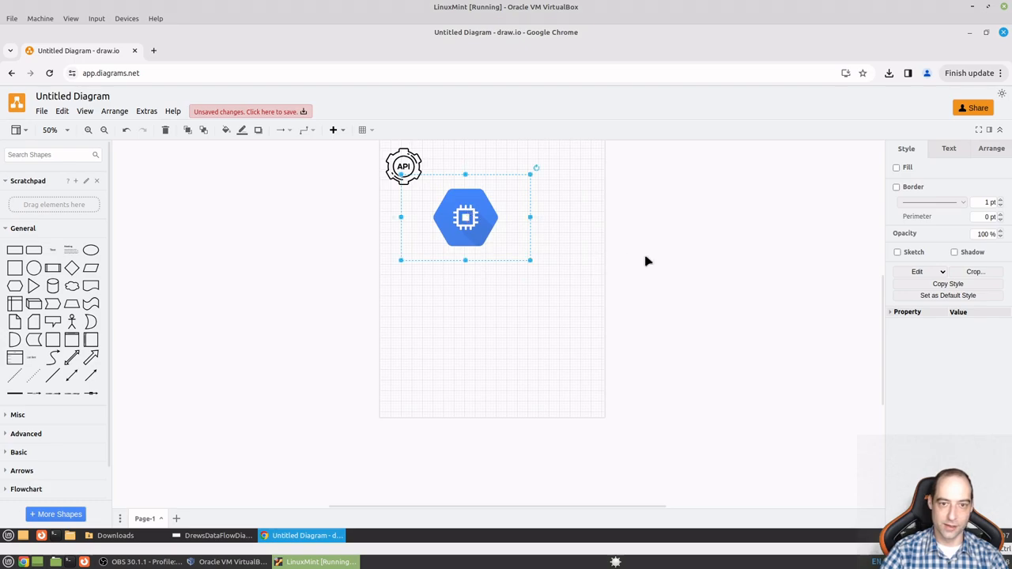
pyautogui.click(603, 237)
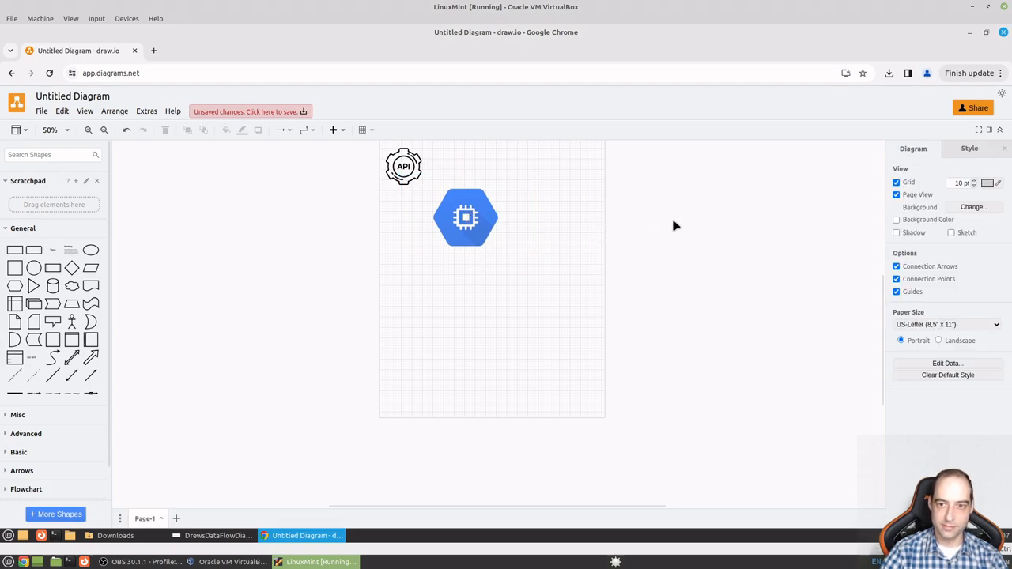
# - Insert Apache.png from the Downloads folder as a small Spark logo on the upper part of the Compute Engine hexagon
pyautogui.scroll(1, 495, 291)
pyautogui.scroll(4, 485, 286)
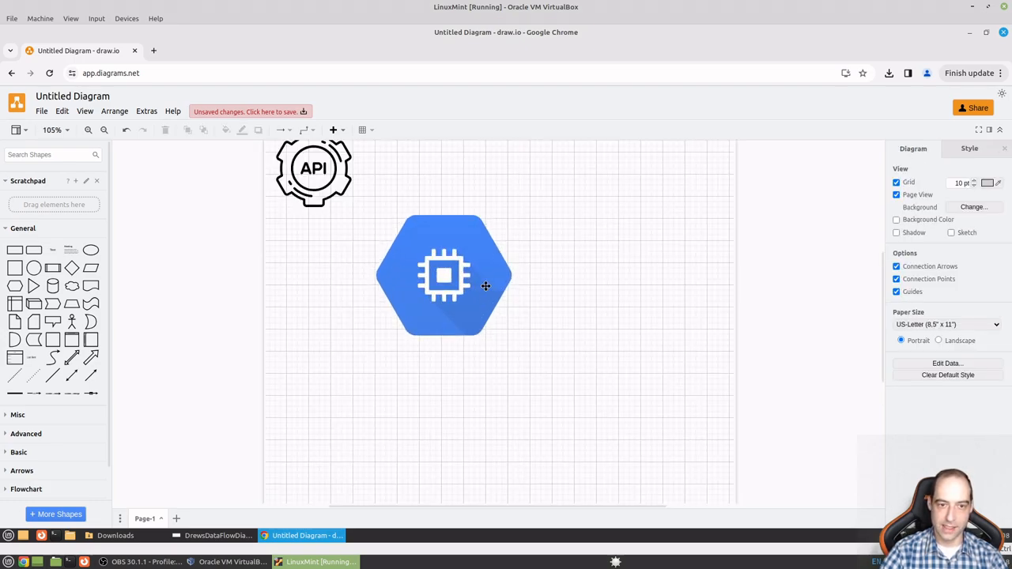
pyautogui.click(114, 538)
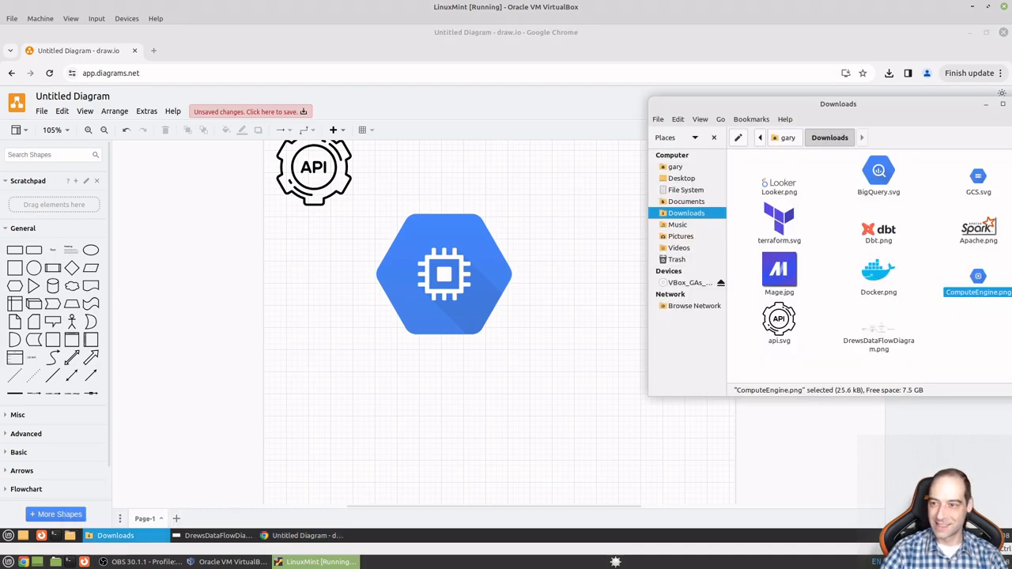
pyautogui.moveTo(980, 225)
pyautogui.mouseDown()
pyautogui.moveTo(418, 267)
pyautogui.moveTo(552, 308)
pyautogui.moveTo(450, 277)
pyautogui.moveTo(445, 248)
pyautogui.mouseUp()
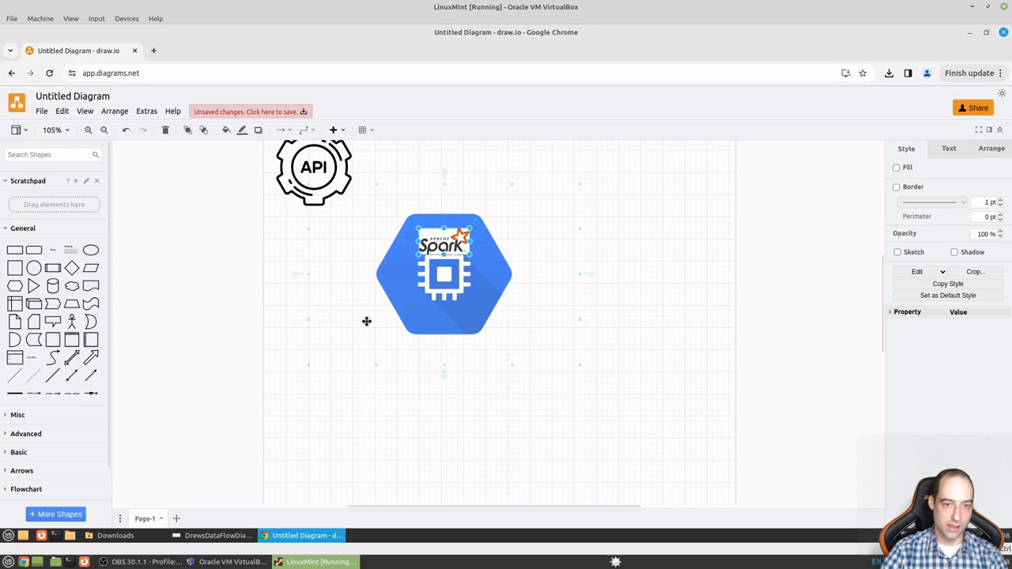
# - Add Mage.jpg as a small logo on the lower part of the Compute Engine hexagon and slightly enlarge the Spark logo
pyautogui.click(129, 543)
pyautogui.moveTo(789, 279)
pyautogui.mouseDown()
pyautogui.moveTo(649, 308)
pyautogui.moveTo(431, 316)
pyautogui.moveTo(435, 305)
pyautogui.moveTo(562, 380)
pyautogui.moveTo(601, 422)
pyautogui.mouseUp()
pyautogui.moveTo(616, 493); pyautogui.dragTo(448, 313)
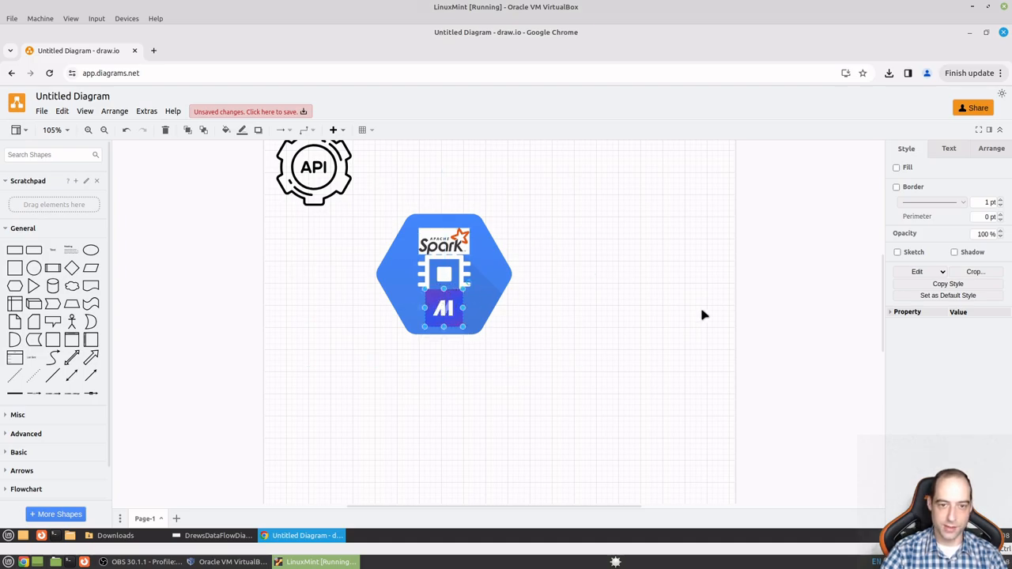
pyautogui.moveTo(447, 238); pyautogui.dragTo(415, 235)
# - Search Google for "online background remover" in a new tab and browse down to the remove.bg result
pyautogui.click(151, 50)
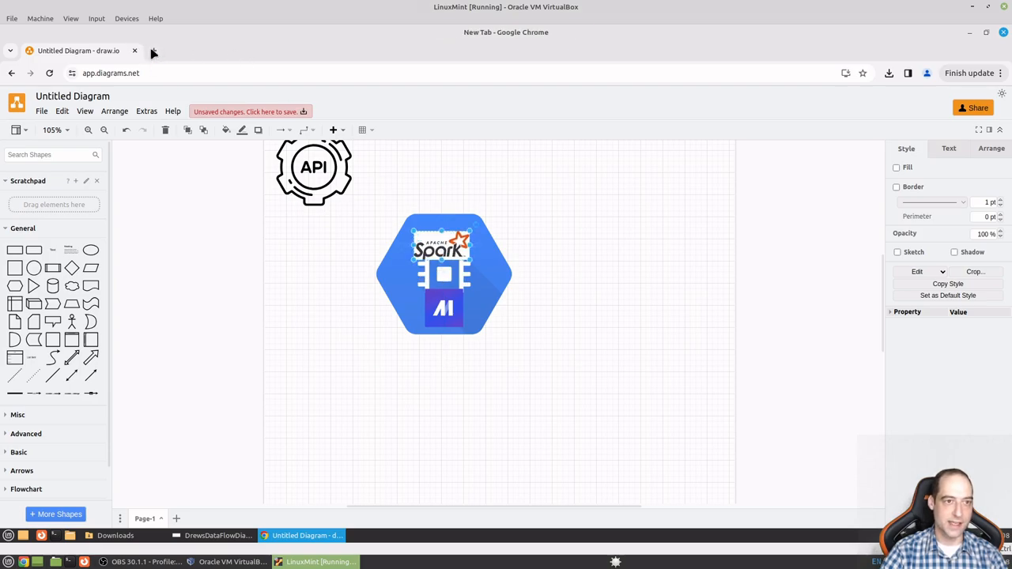
pyautogui.write('online')
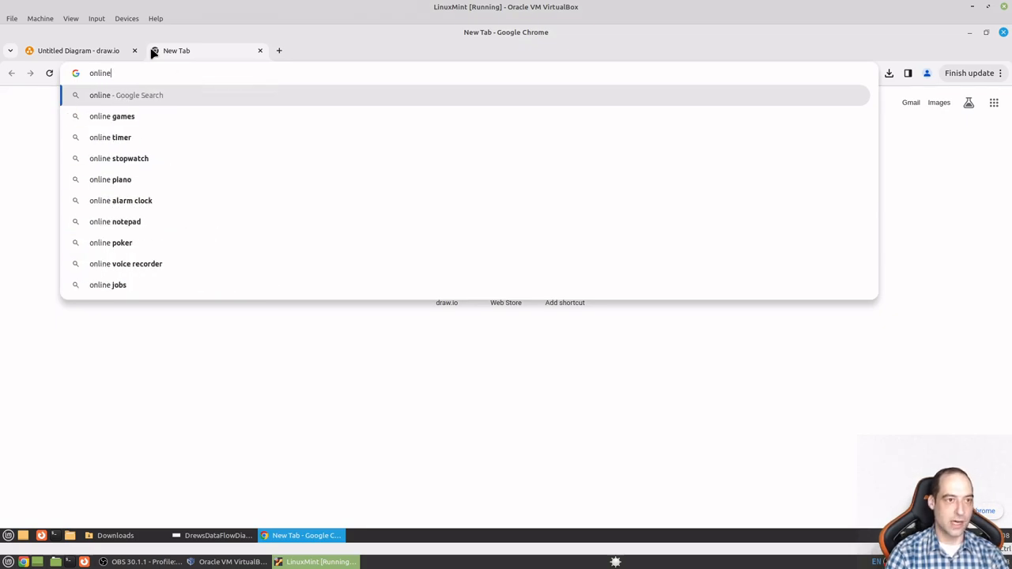
pyautogui.write(' backgrou')
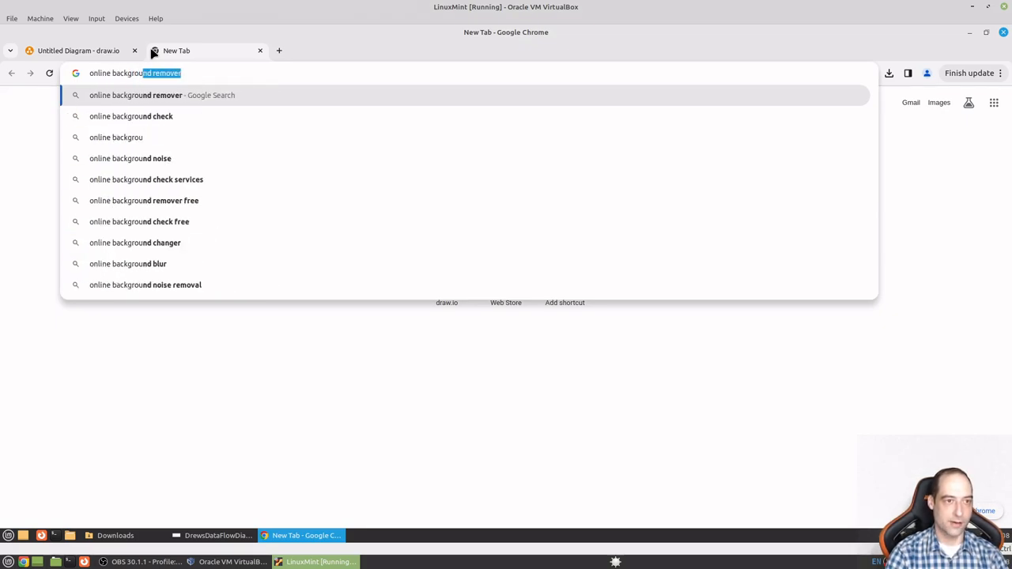
pyautogui.press('Return')
pyautogui.scroll(-3, 216, 282)
pyautogui.scroll(-3, 222, 260)
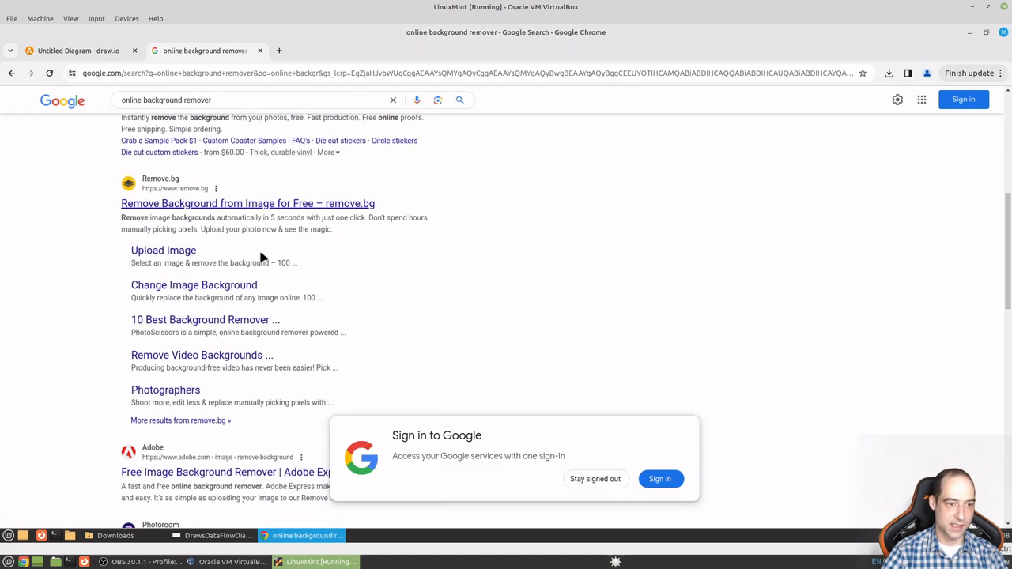
# - Open the remove.bg result to view its image upload page, and return to the diagram
pyautogui.click(225, 199)
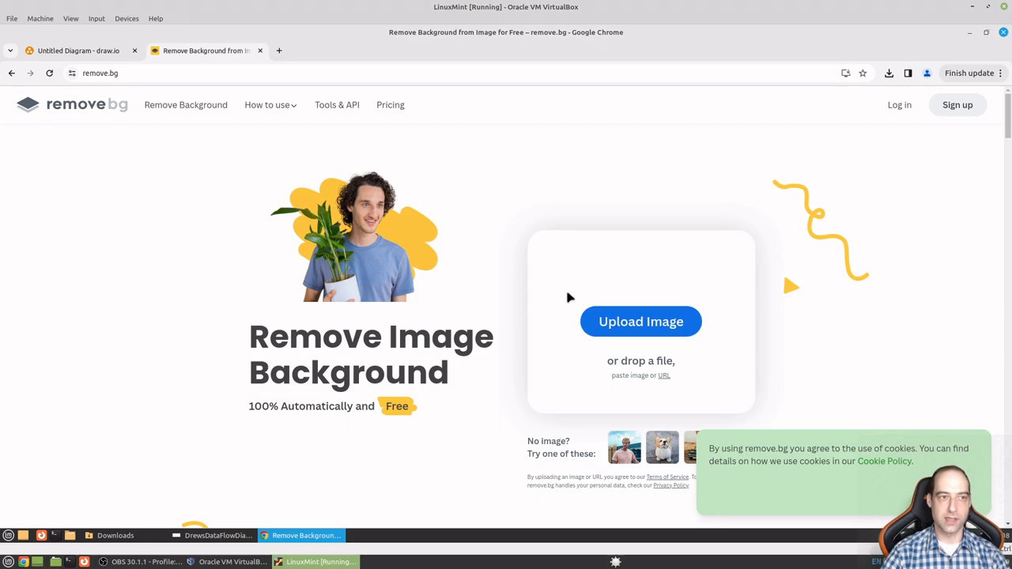
pyautogui.click(83, 51)
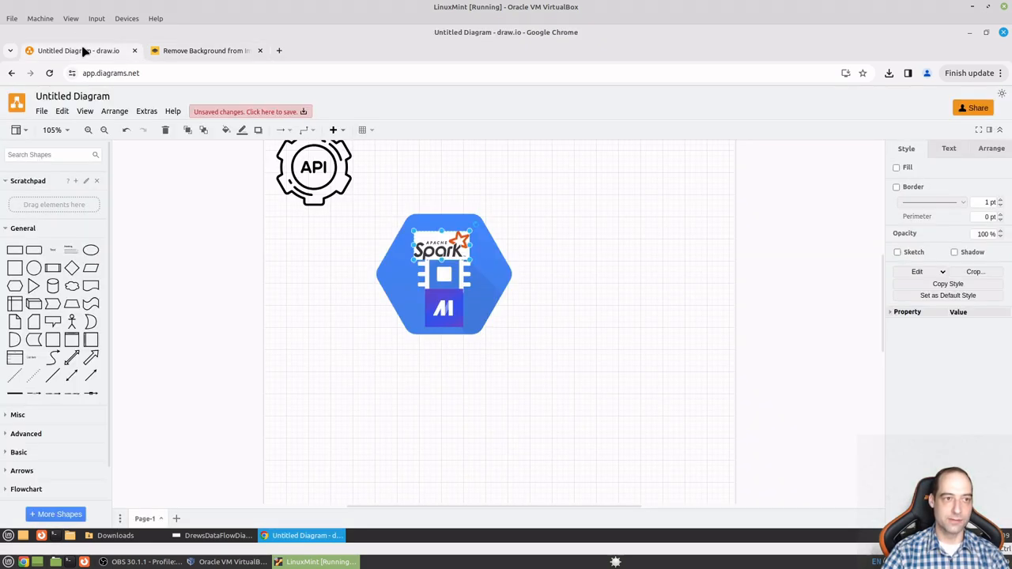
# - Move the Spark logo up to the top edge of the Compute Engine hexagon
pyautogui.moveTo(431, 241); pyautogui.dragTo(434, 221)
pyautogui.click(678, 302)
pyautogui.click(492, 296)
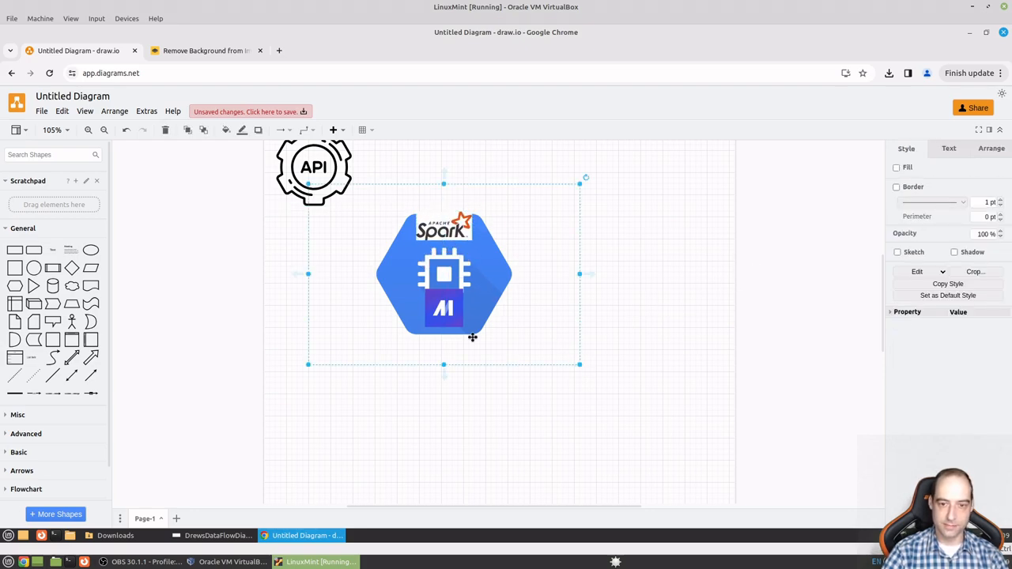
pyautogui.moveTo(484, 437); pyautogui.dragTo(401, 203)
pyautogui.moveTo(501, 287)
pyautogui.mouseDown()
pyautogui.moveTo(434, 284)
pyautogui.moveTo(492, 286)
pyautogui.mouseUp()
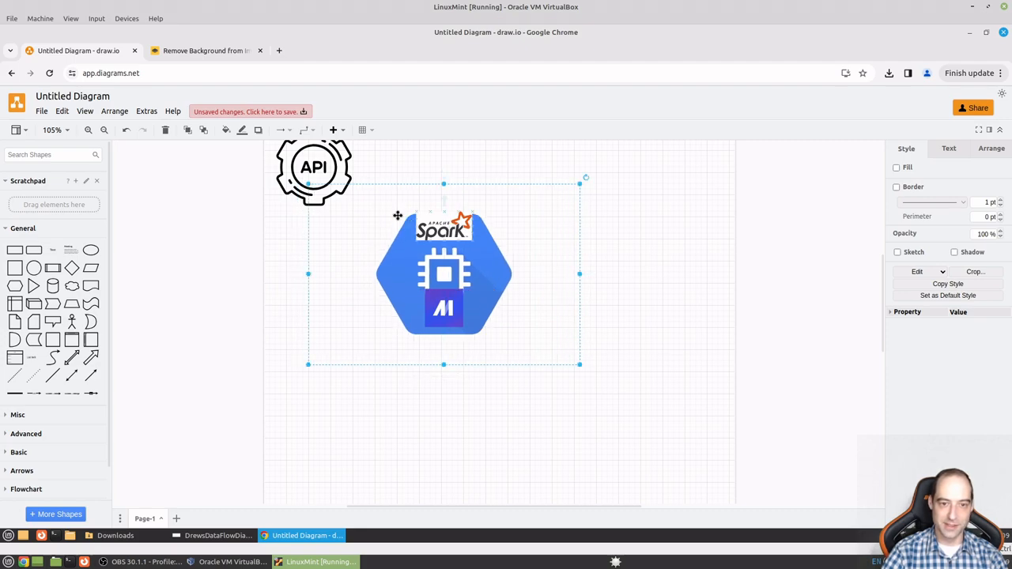
# - Scale down the API and Compute Engine icons, keeping the hexagon just below and right of the API icon
pyautogui.moveTo(308, 183); pyautogui.dragTo(298, 209)
pyautogui.click(290, 189)
pyautogui.moveTo(479, 289); pyautogui.dragTo(403, 278)
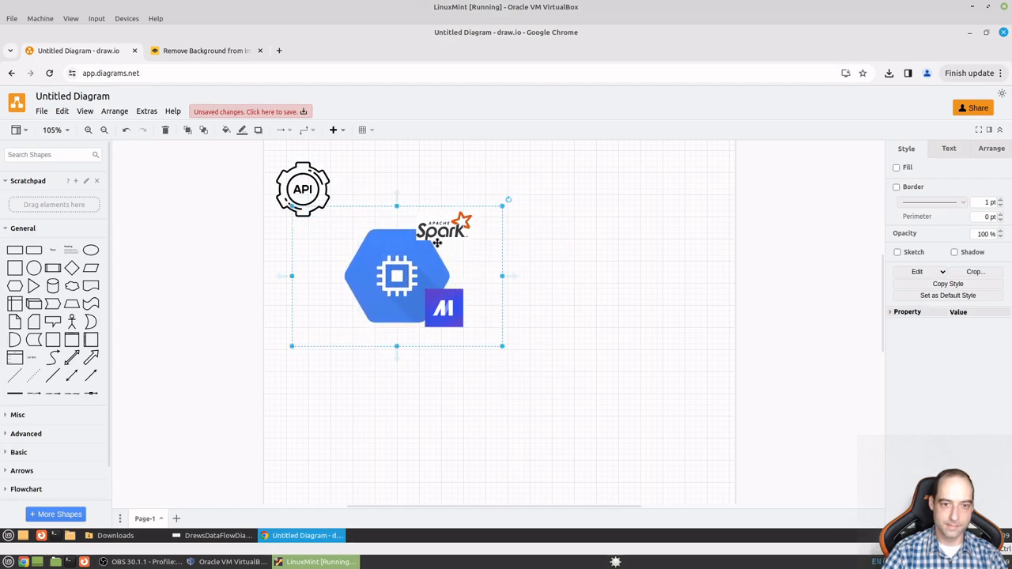
# - Reposition the Spark logo on the upper part of the smaller hexagon and the Mage logo on its lower part
pyautogui.moveTo(437, 228); pyautogui.dragTo(398, 239)
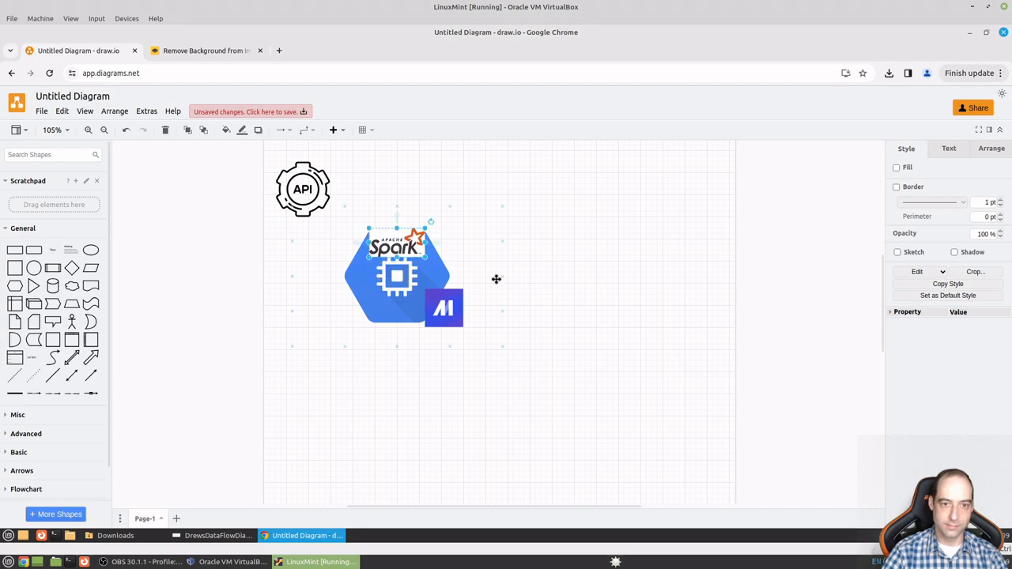
pyautogui.click(477, 293)
pyautogui.moveTo(442, 307); pyautogui.dragTo(395, 300)
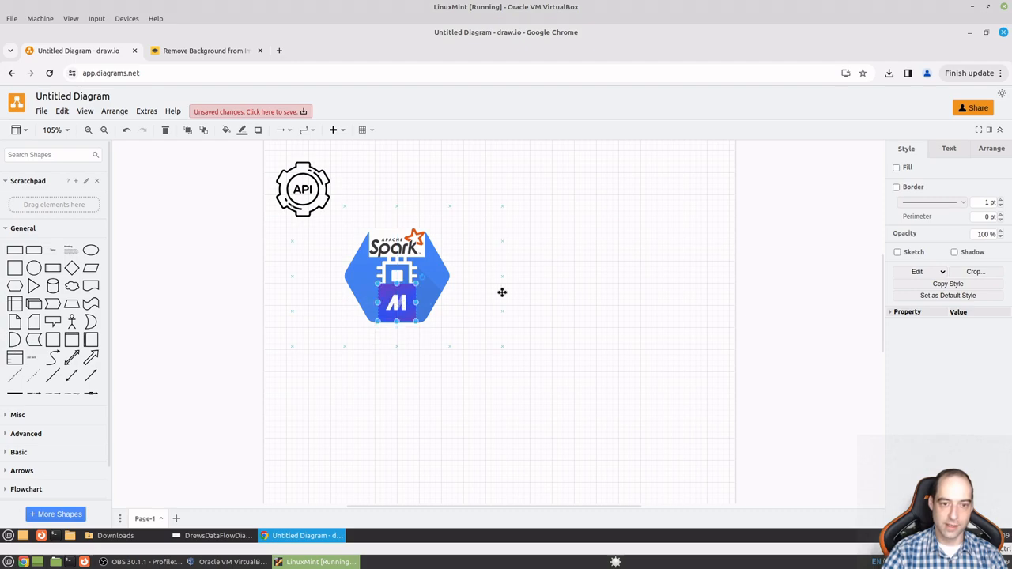
pyautogui.click(542, 300)
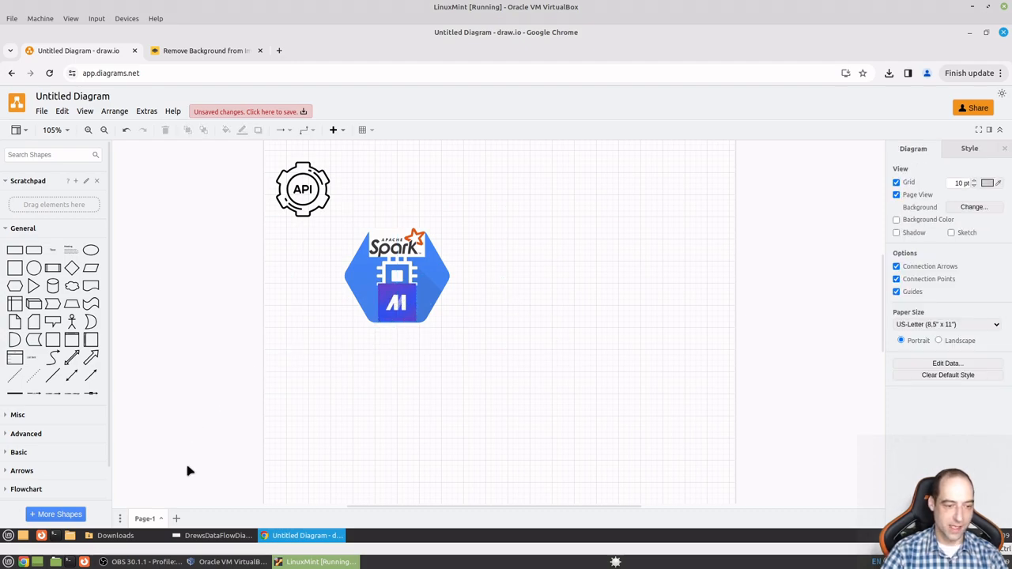
# - Insert terraform.svg from the Downloads folder, scaled down to a small logo near the top centre of the page
pyautogui.click(145, 539)
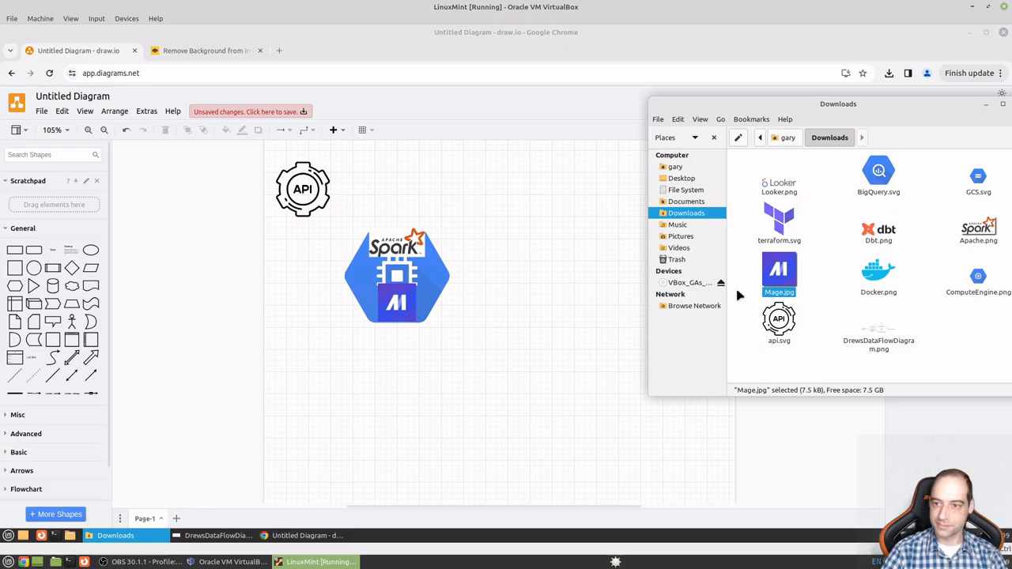
pyautogui.moveTo(779, 223)
pyautogui.mouseDown()
pyautogui.moveTo(466, 187)
pyautogui.moveTo(750, 414)
pyautogui.moveTo(709, 404)
pyautogui.mouseUp()
pyautogui.moveTo(756, 492); pyautogui.dragTo(591, 255)
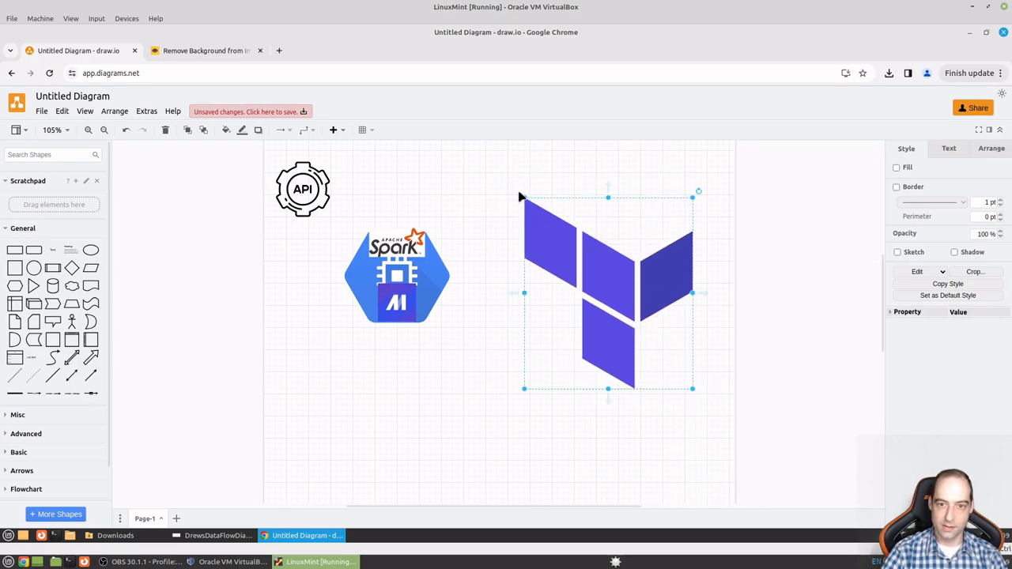
pyautogui.moveTo(529, 202); pyautogui.dragTo(646, 336)
pyautogui.moveTo(672, 368); pyautogui.dragTo(494, 187)
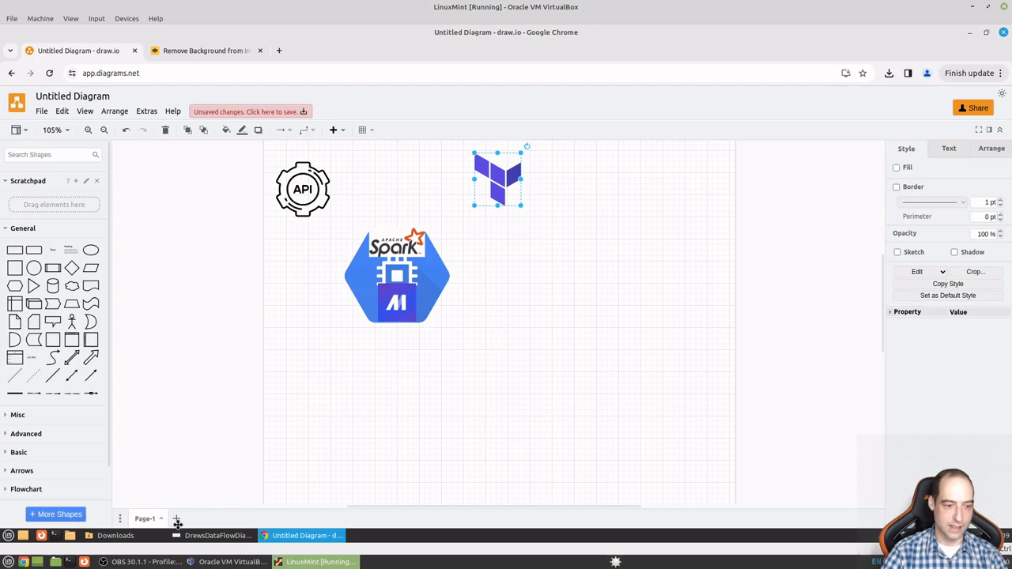
# - Insert Looker.png beyond the page's right edge and Dbt.png as a small logo to the right of the Terraform logo
pyautogui.click(149, 536)
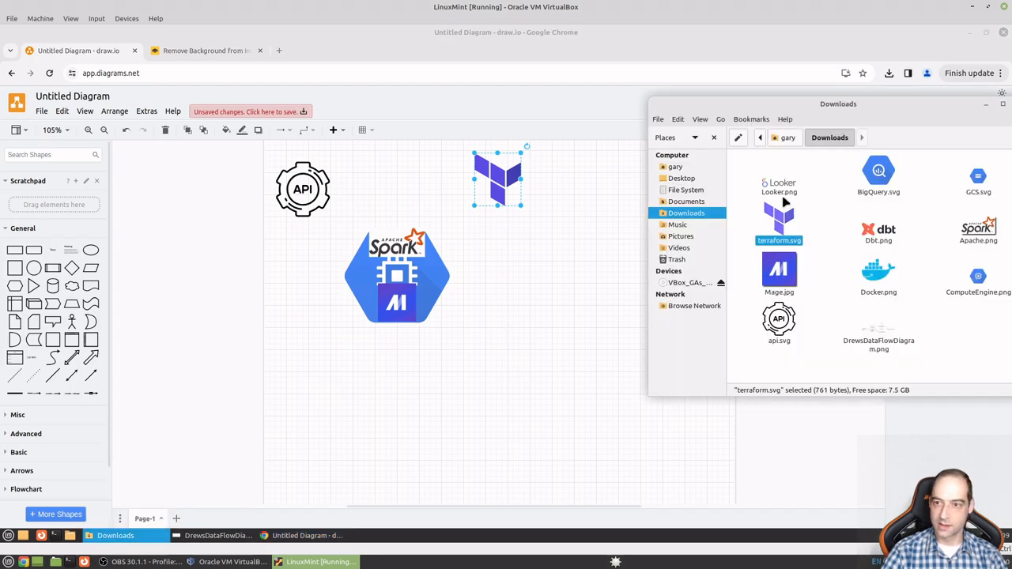
pyautogui.moveTo(785, 187)
pyautogui.mouseDown()
pyautogui.moveTo(624, 318)
pyautogui.moveTo(613, 345)
pyautogui.moveTo(788, 436)
pyautogui.moveTo(703, 219)
pyautogui.moveTo(793, 240)
pyautogui.moveTo(862, 286)
pyautogui.mouseUp()
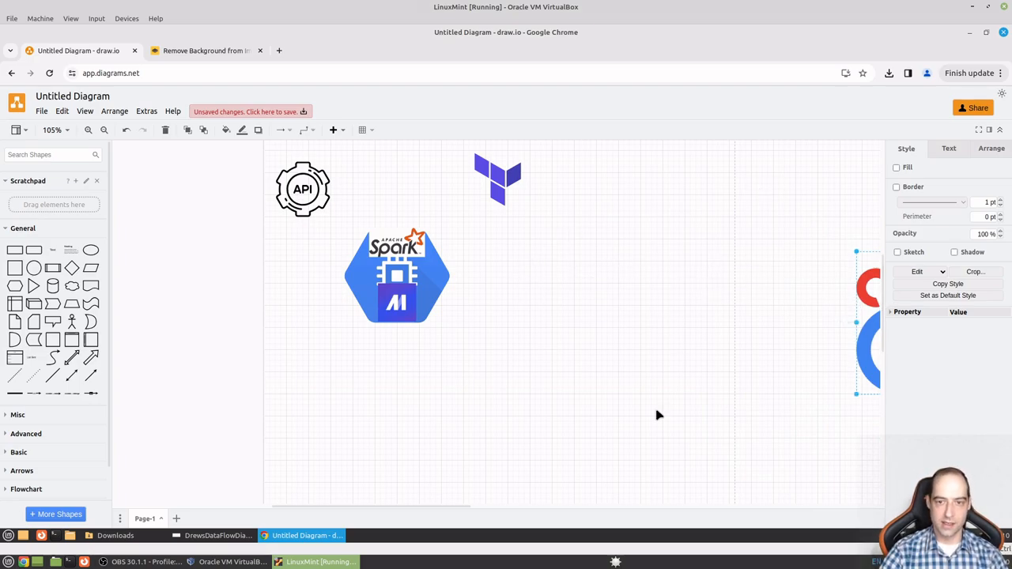
pyautogui.keyDown('ctrl'); pyautogui.scroll(1, 657, 413); pyautogui.keyUp('ctrl')
pyautogui.keyDown('ctrl'); pyautogui.scroll(-2, 653, 412); pyautogui.keyUp('ctrl')
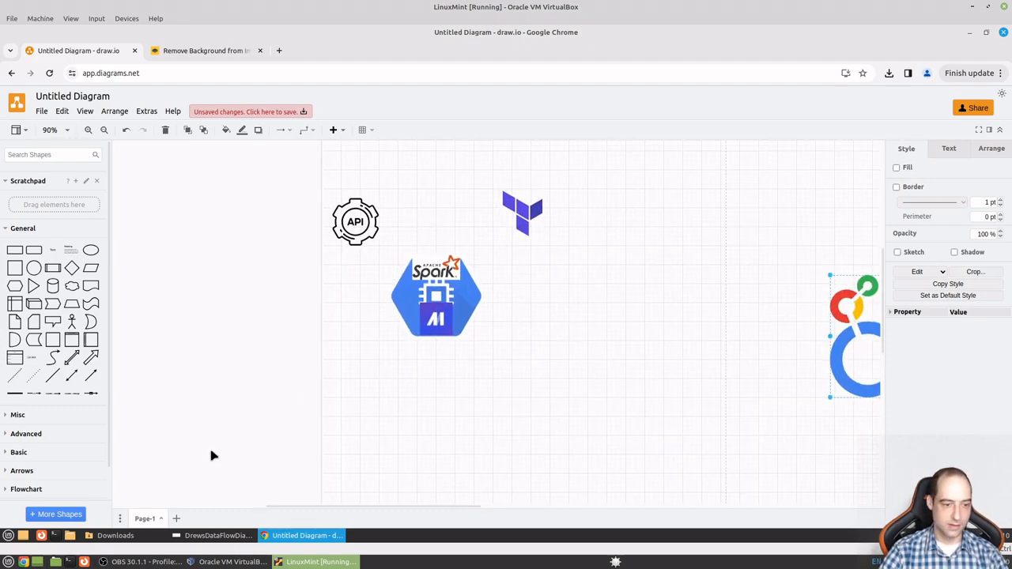
pyautogui.click(139, 537)
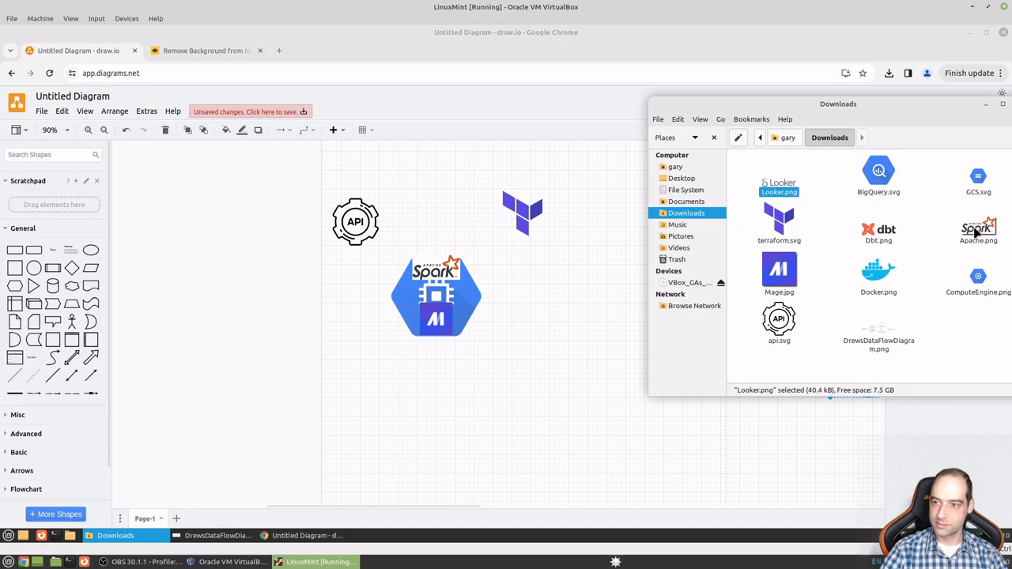
pyautogui.moveTo(878, 229)
pyautogui.mouseDown()
pyautogui.moveTo(571, 269)
pyautogui.moveTo(705, 311)
pyautogui.moveTo(685, 255)
pyautogui.moveTo(690, 210)
pyautogui.mouseUp()
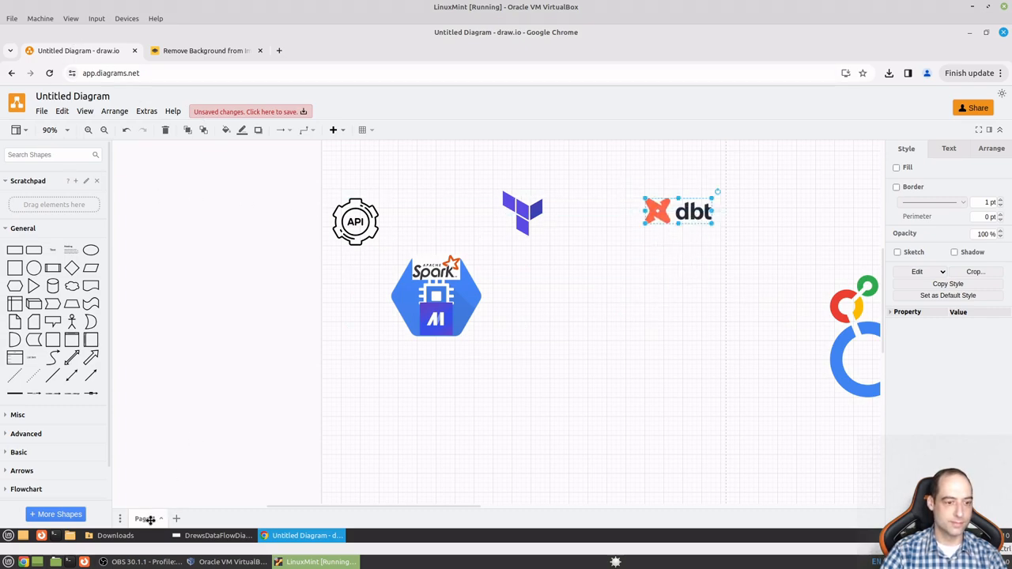
# - Enlarge the Compute Engine hexagon and centre it under the Spark and Mage logos
pyautogui.click(116, 536)
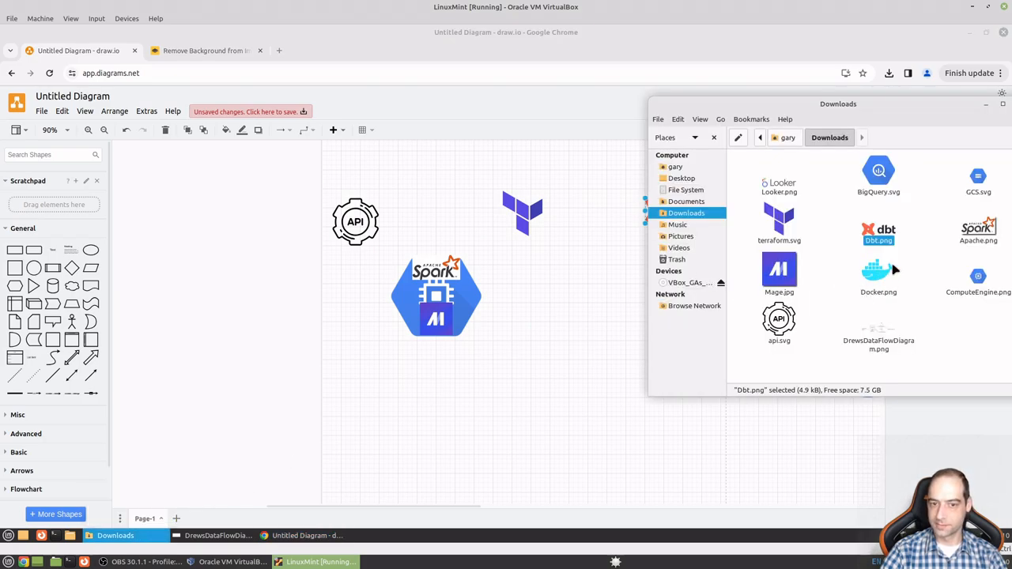
pyautogui.click(468, 289)
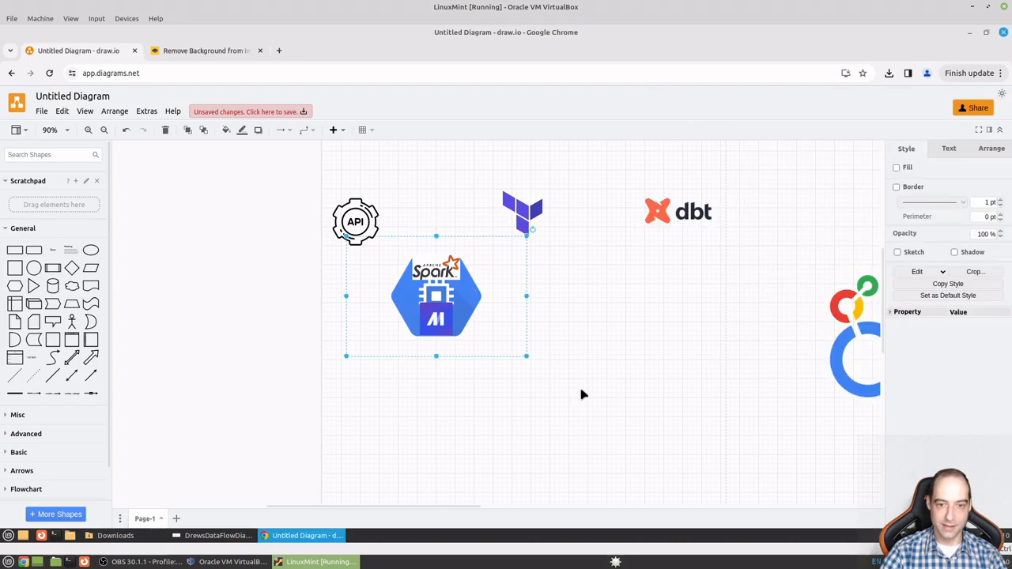
pyautogui.moveTo(532, 362); pyautogui.dragTo(599, 402)
pyautogui.moveTo(502, 324); pyautogui.dragTo(463, 317)
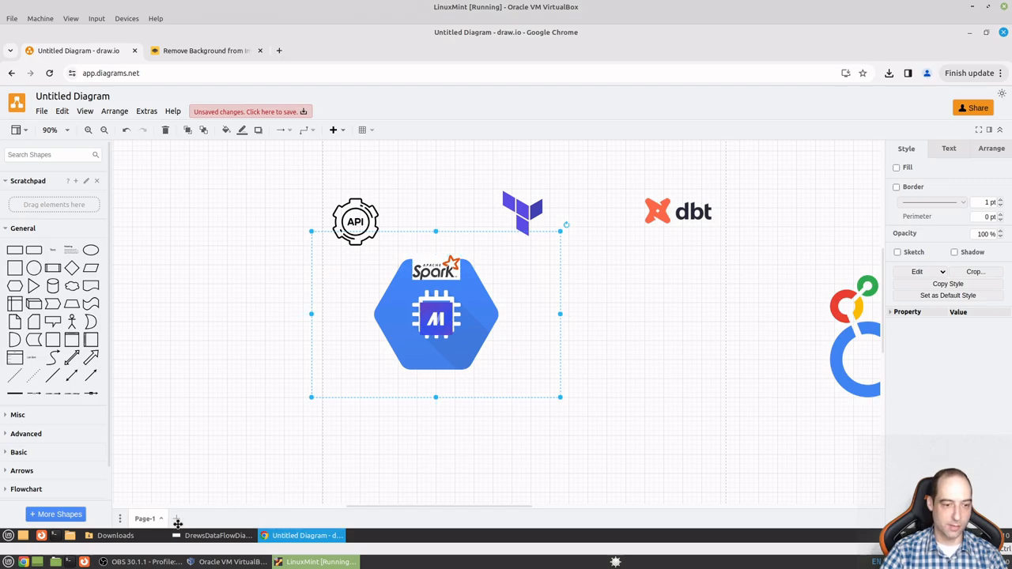
# - Check in DrewsDataFlowDiagram.png how Docker relates to Apache and Mage
pyautogui.click(204, 541)
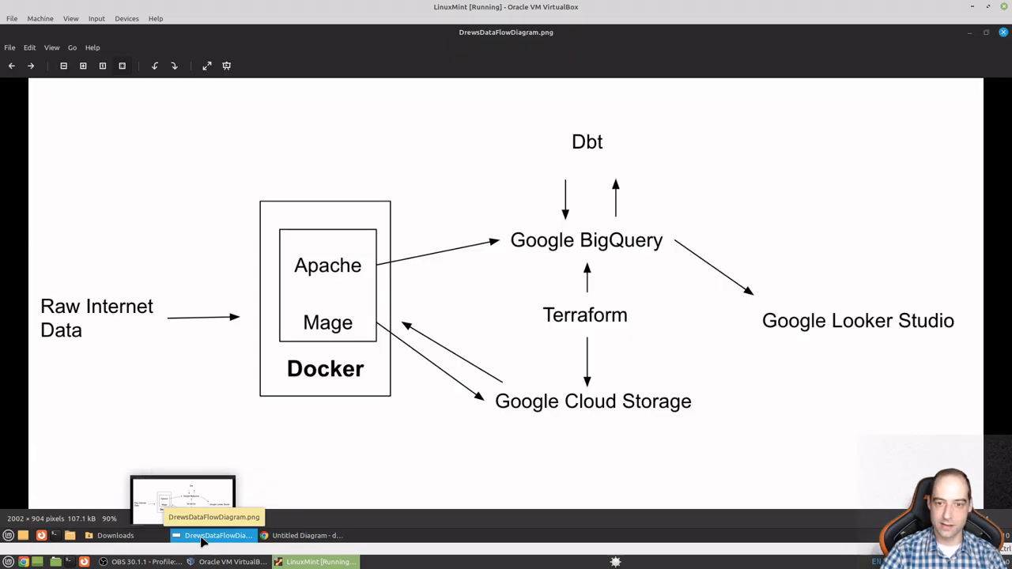
pyautogui.click(206, 542)
pyautogui.click(207, 540)
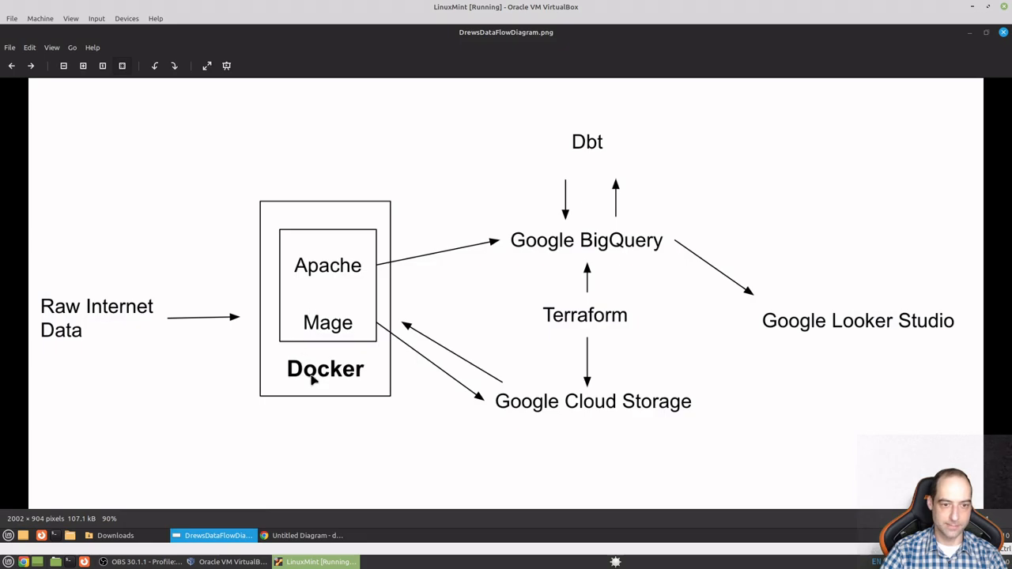
# - Insert Docker.png from the Downloads folder, scaled down and placed over the lower part of the Compute Engine hexagon
pyautogui.click(117, 536)
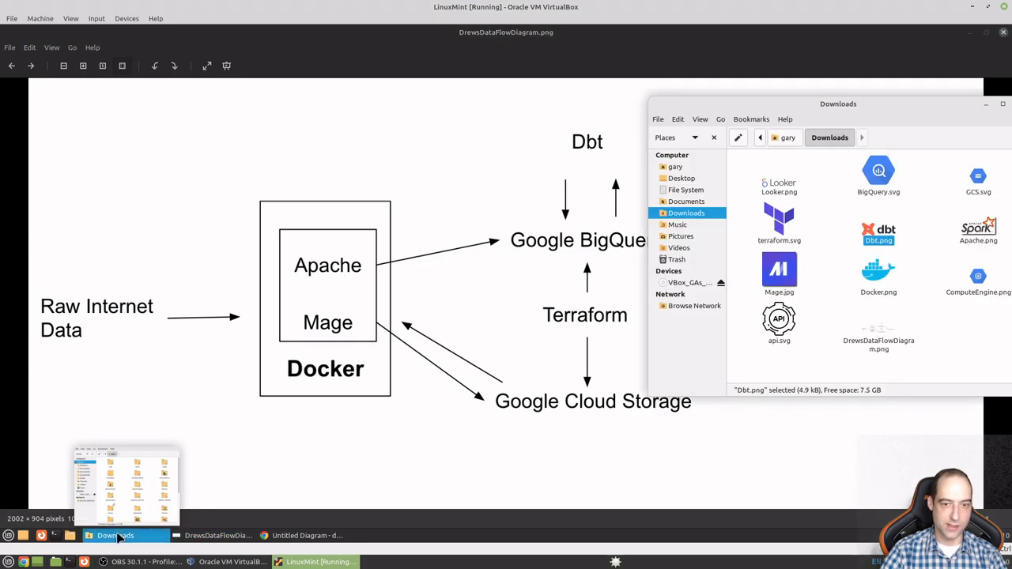
pyautogui.click(970, 33)
pyautogui.moveTo(874, 280)
pyautogui.mouseDown()
pyautogui.moveTo(716, 332)
pyautogui.moveTo(456, 310)
pyautogui.mouseUp()
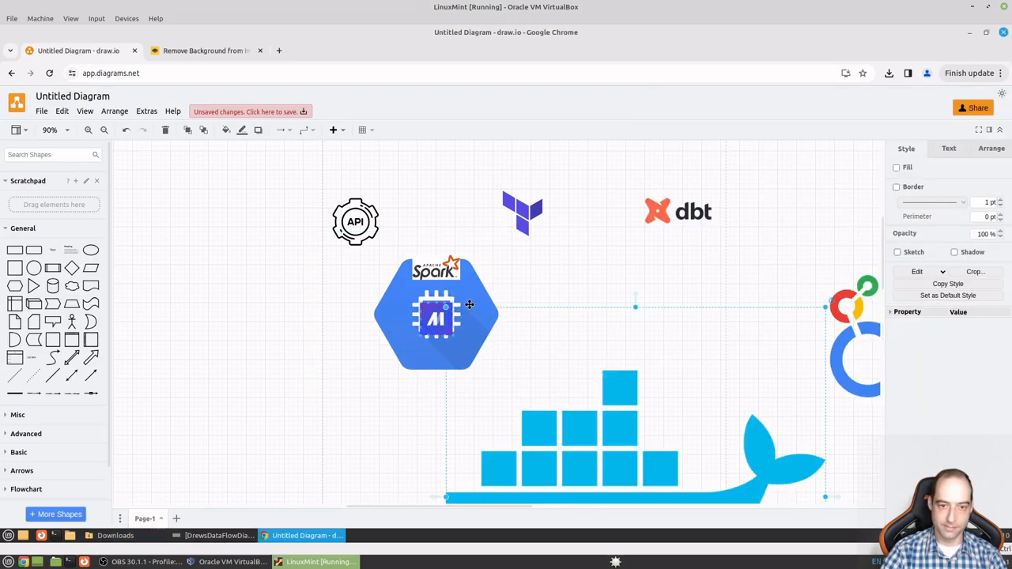
pyautogui.moveTo(448, 309); pyautogui.dragTo(612, 406)
pyautogui.moveTo(656, 491); pyautogui.dragTo(355, 246)
pyautogui.moveTo(354, 207); pyautogui.dragTo(493, 341)
pyautogui.moveTo(501, 386); pyautogui.dragTo(406, 313)
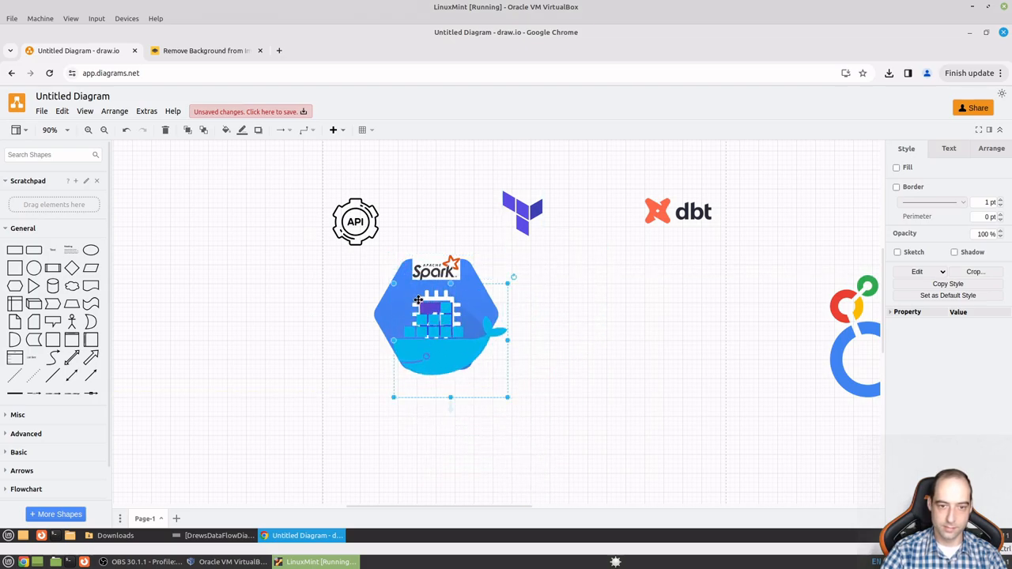
# - Try to put the Docker whale behind the Mage logo by repeatedly sending it backward
pyautogui.click(552, 302)
pyautogui.click(437, 338)
pyautogui.rightClick(438, 342)
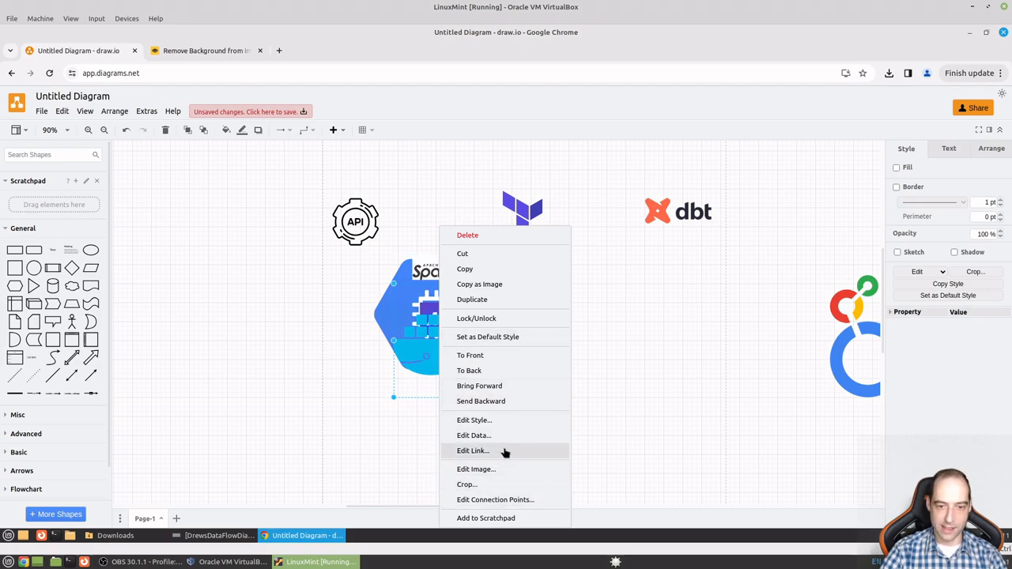
pyautogui.click(510, 404)
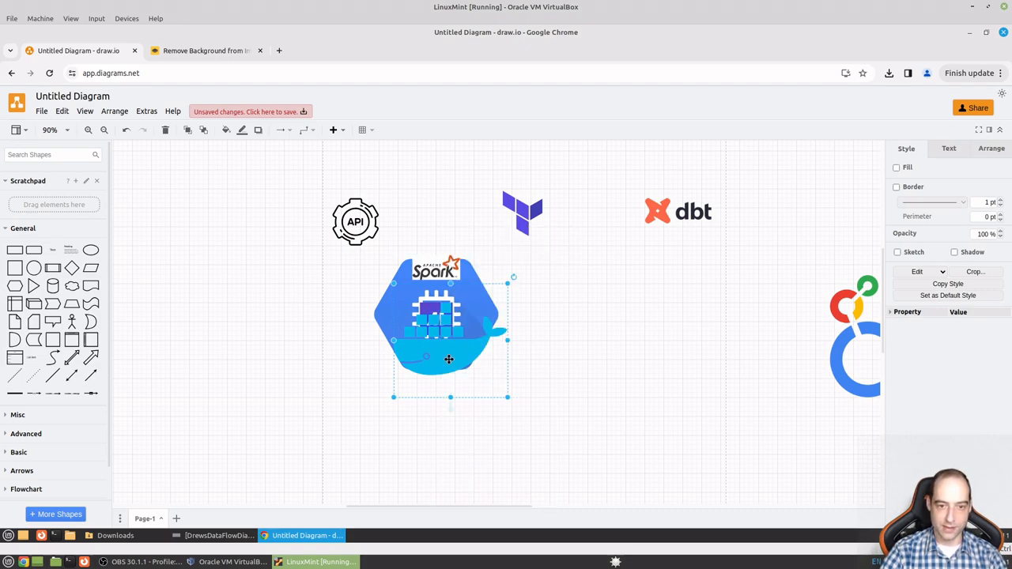
pyautogui.rightClick(446, 348)
pyautogui.click(493, 402)
pyautogui.click(447, 353)
pyautogui.rightClick(447, 353)
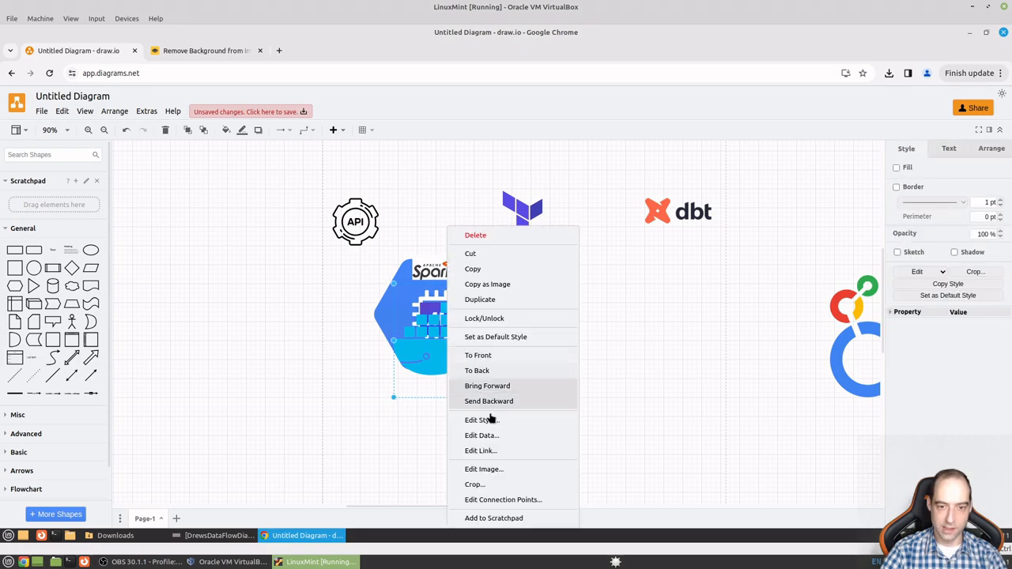
pyautogui.click(493, 403)
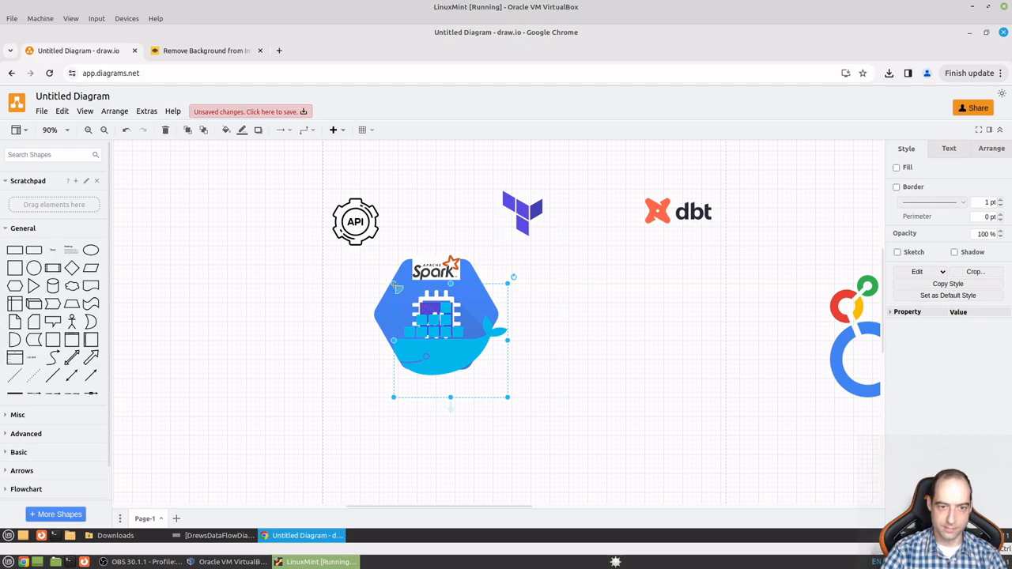
# - Move the Docker whale and the Compute Engine hexagon up slightly, sending first the whale and last the hexagon to the back
pyautogui.moveTo(428, 356)
pyautogui.mouseDown()
pyautogui.moveTo(463, 353)
pyautogui.moveTo(414, 346)
pyautogui.moveTo(429, 345)
pyautogui.mouseUp()
pyautogui.rightClick(429, 345)
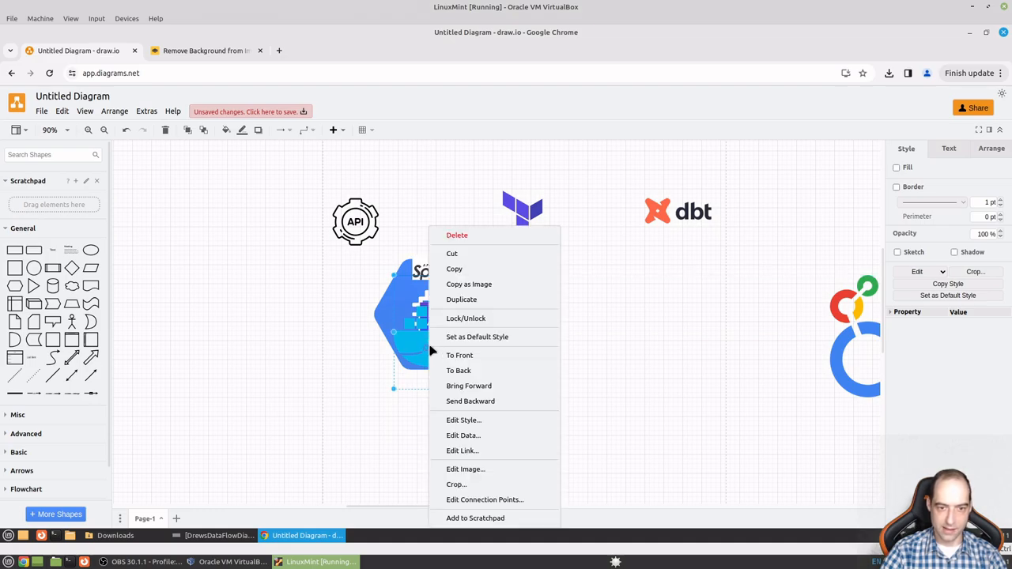
pyautogui.click(484, 375)
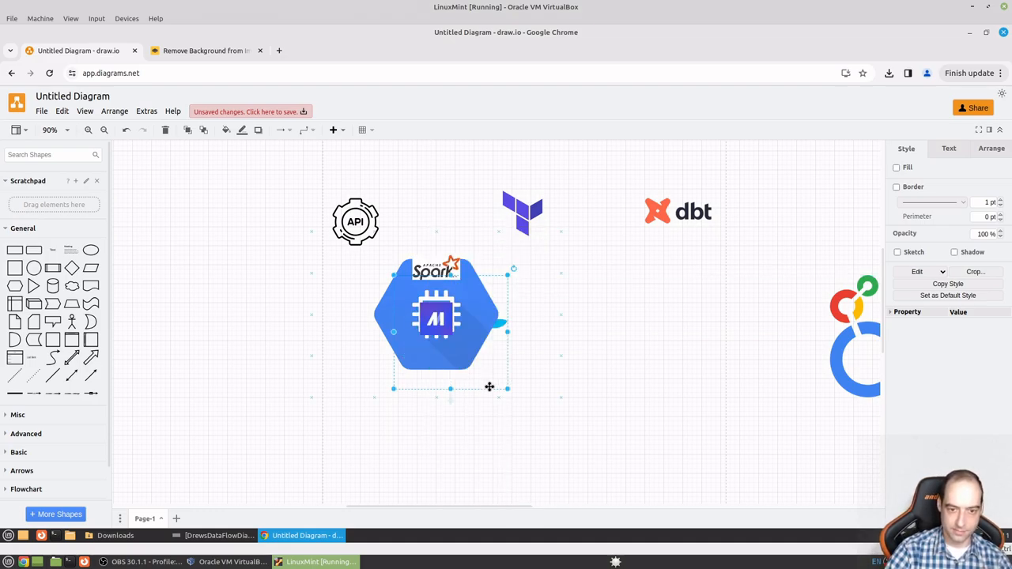
pyautogui.moveTo(492, 388)
pyautogui.mouseDown()
pyautogui.moveTo(499, 407)
pyautogui.moveTo(493, 380)
pyautogui.mouseUp()
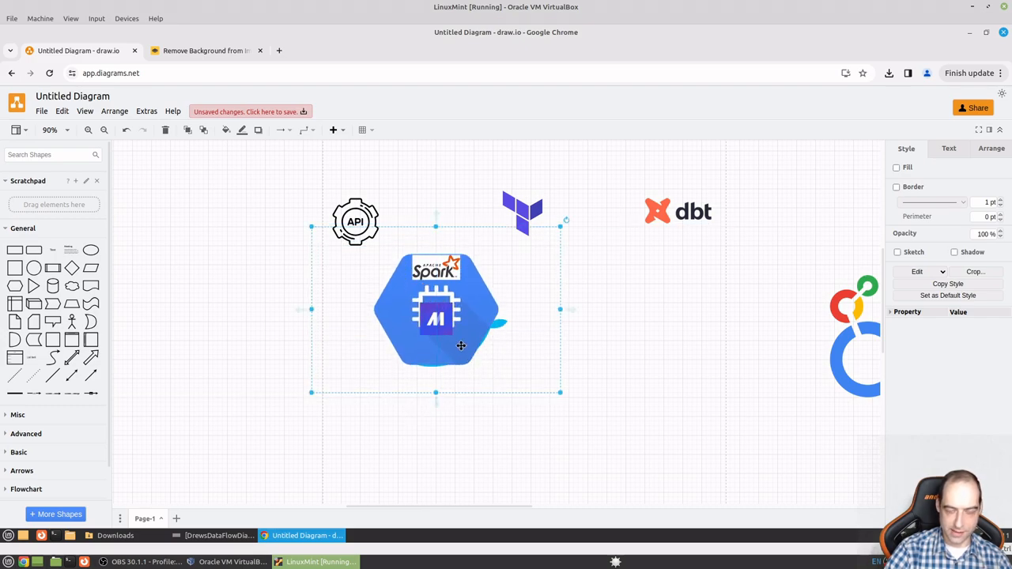
pyautogui.rightClick(458, 346)
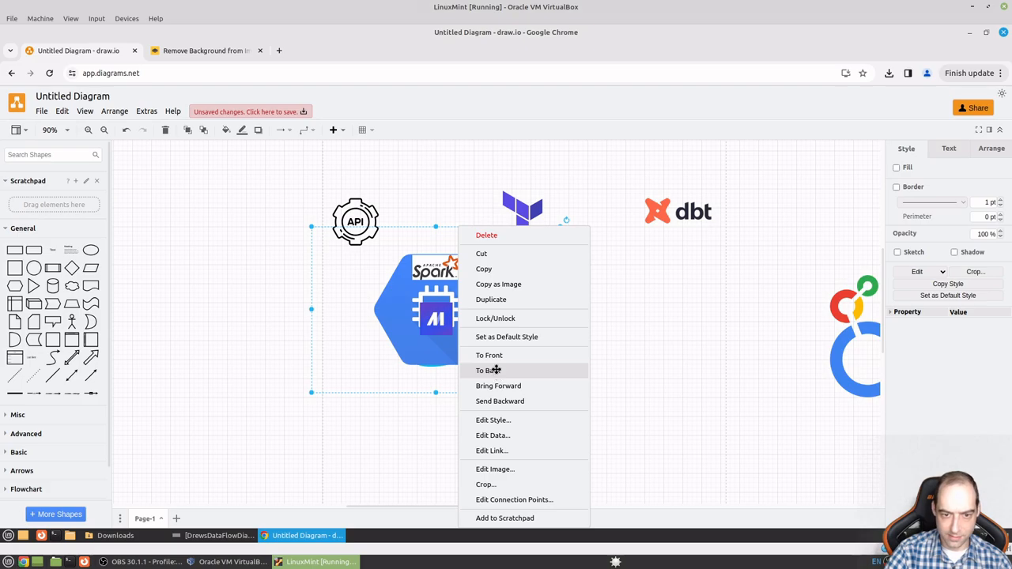
pyautogui.click(489, 370)
# - Move the Mage logo down onto the Docker whale's body and enlarge it slightly
pyautogui.click(437, 325)
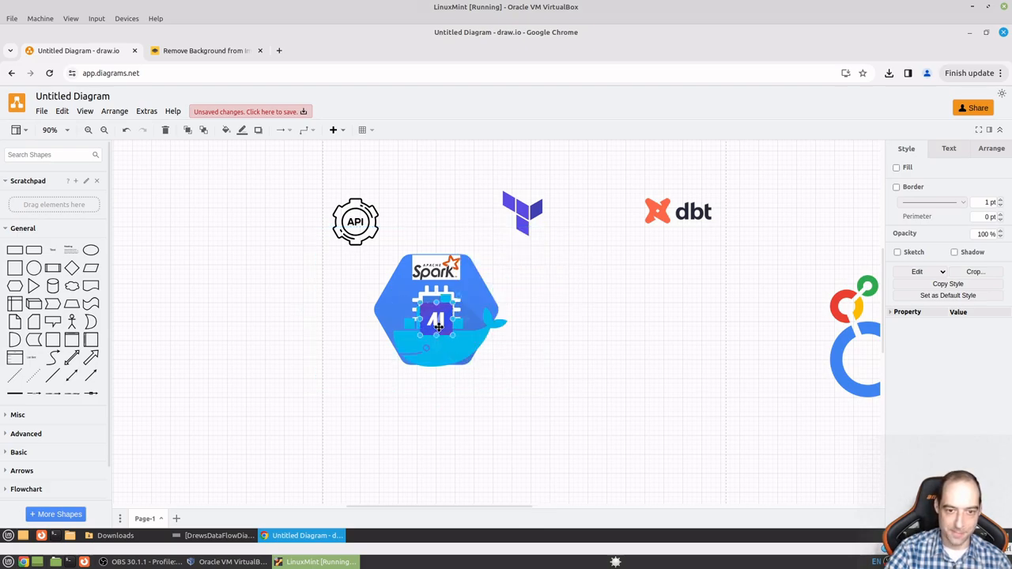
pyautogui.moveTo(438, 326); pyautogui.dragTo(438, 353)
pyautogui.moveTo(440, 266); pyautogui.dragTo(440, 266)
pyautogui.click(353, 371)
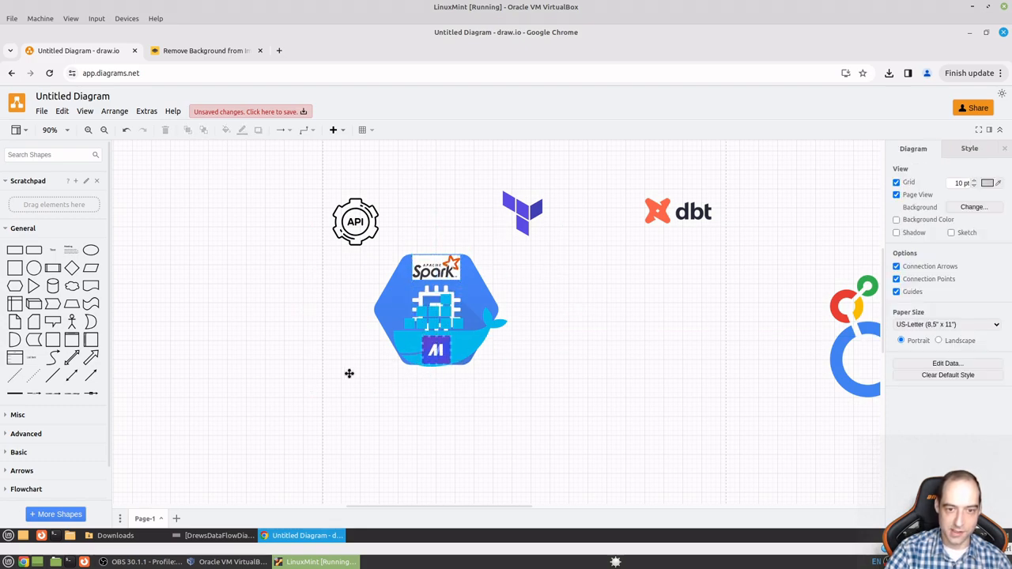
pyautogui.click(432, 346)
pyautogui.moveTo(420, 337); pyautogui.dragTo(413, 328)
pyautogui.click(619, 326)
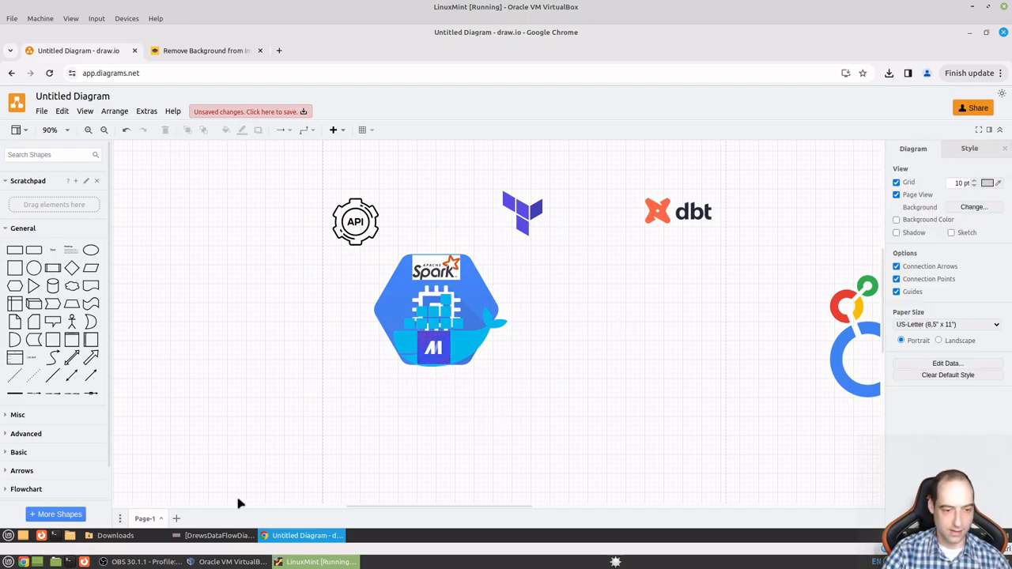
# - Check the DrewsDataFlowDiagram.png reference, scale the Looker logo down to about the size of the other icons, and place it below and beyond dbt
pyautogui.click(219, 536)
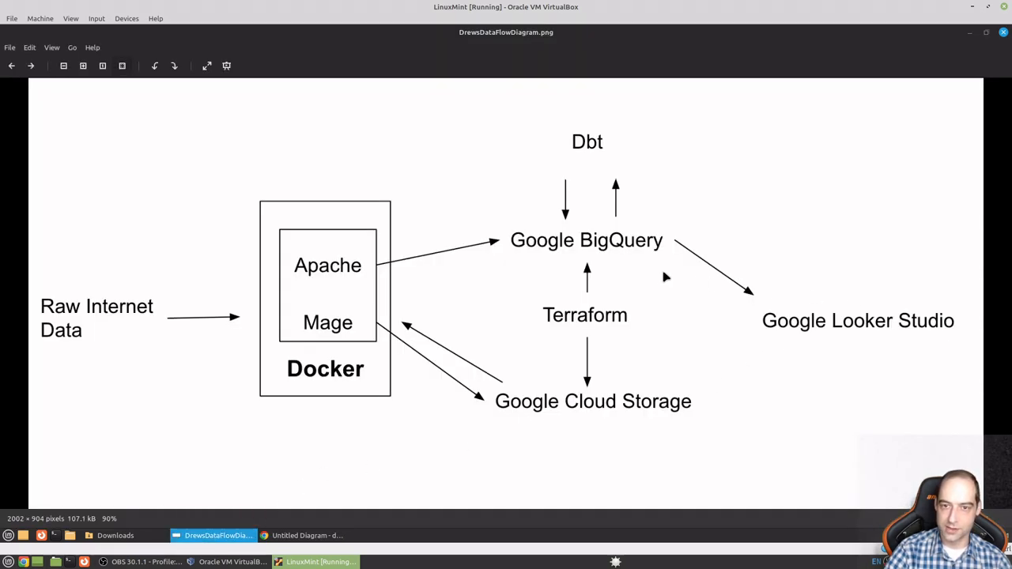
pyautogui.click(120, 537)
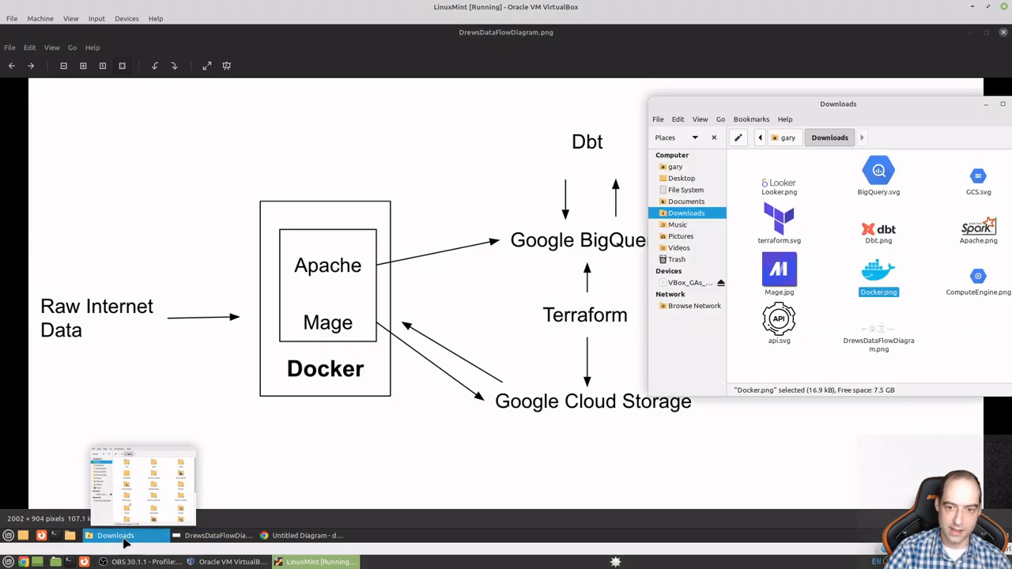
pyautogui.click(300, 535)
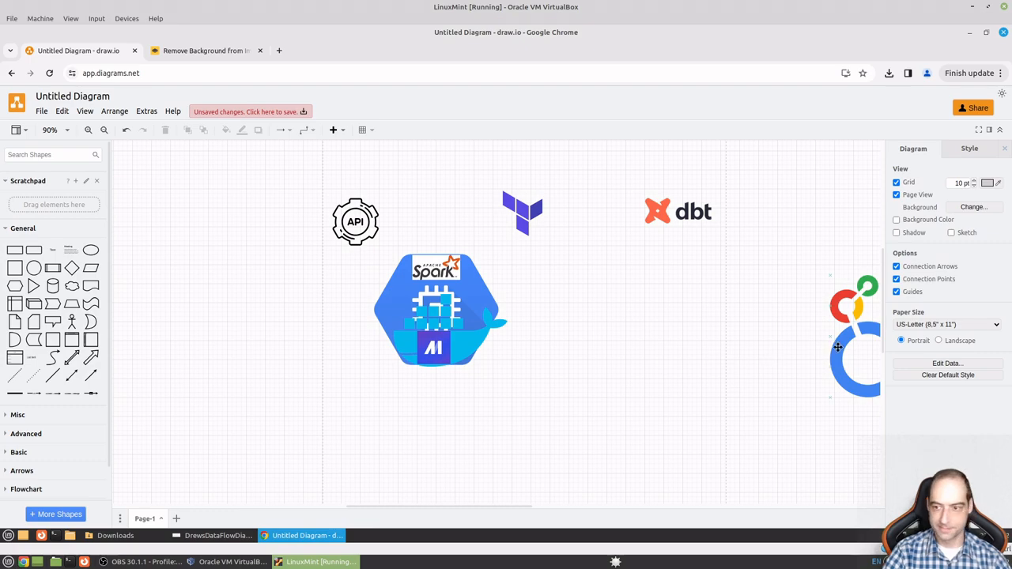
pyautogui.scroll(-1, 841, 339)
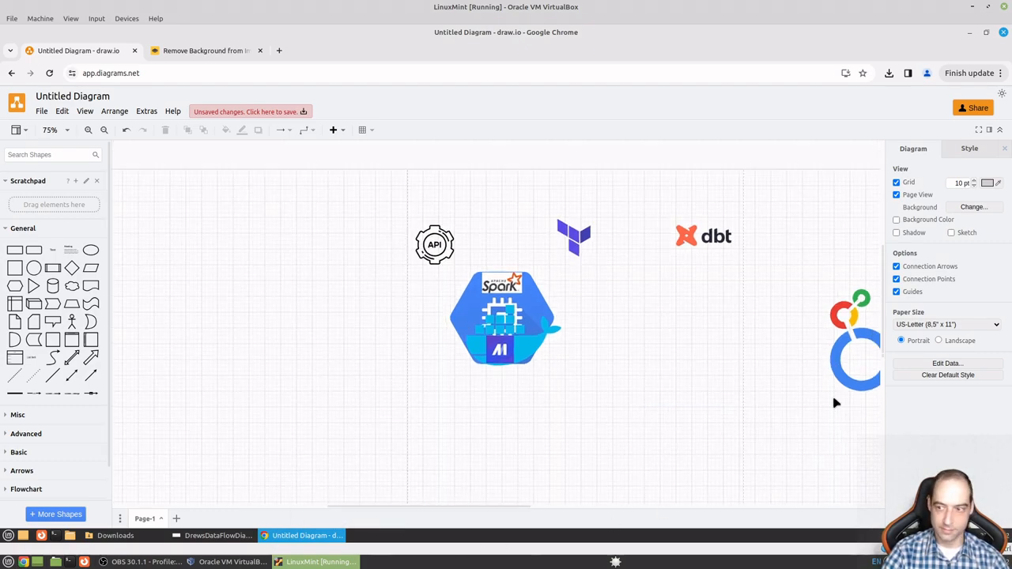
pyautogui.scroll(-2, 751, 388)
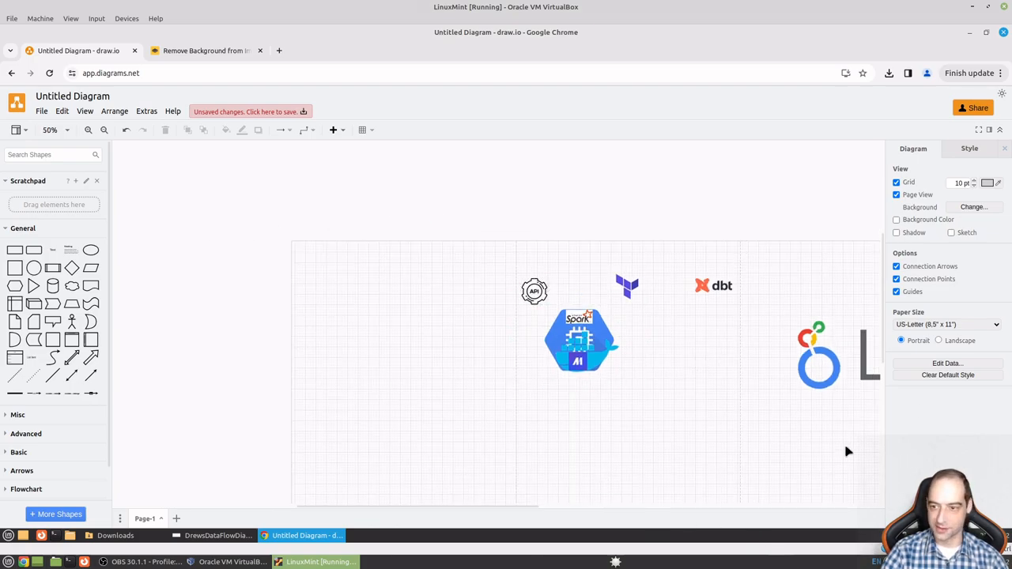
pyautogui.moveTo(887, 256)
pyautogui.mouseDown()
pyautogui.moveTo(887, 465)
pyautogui.moveTo(891, 269)
pyautogui.mouseUp()
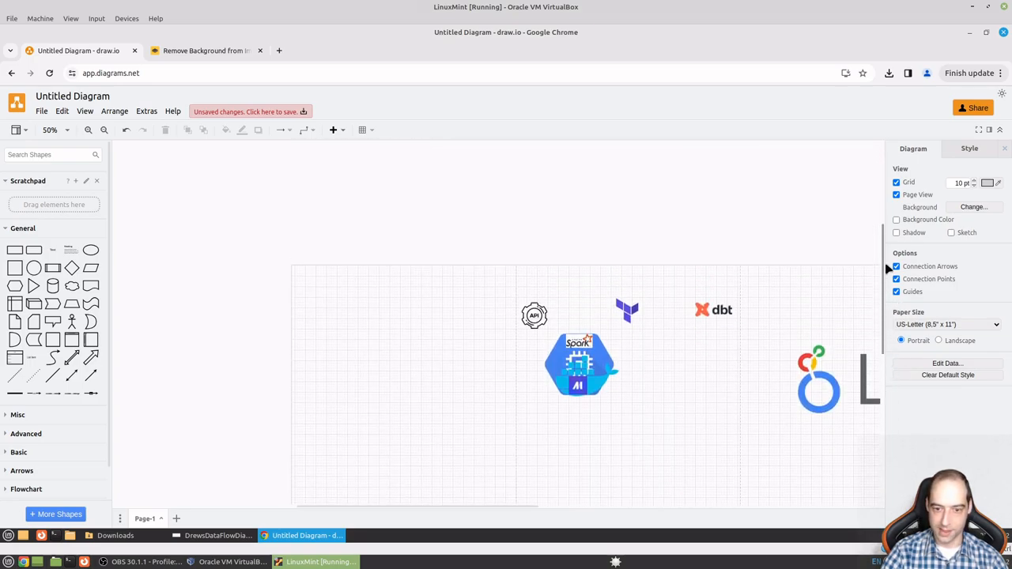
pyautogui.moveTo(454, 507); pyautogui.dragTo(536, 513)
pyautogui.click(645, 353)
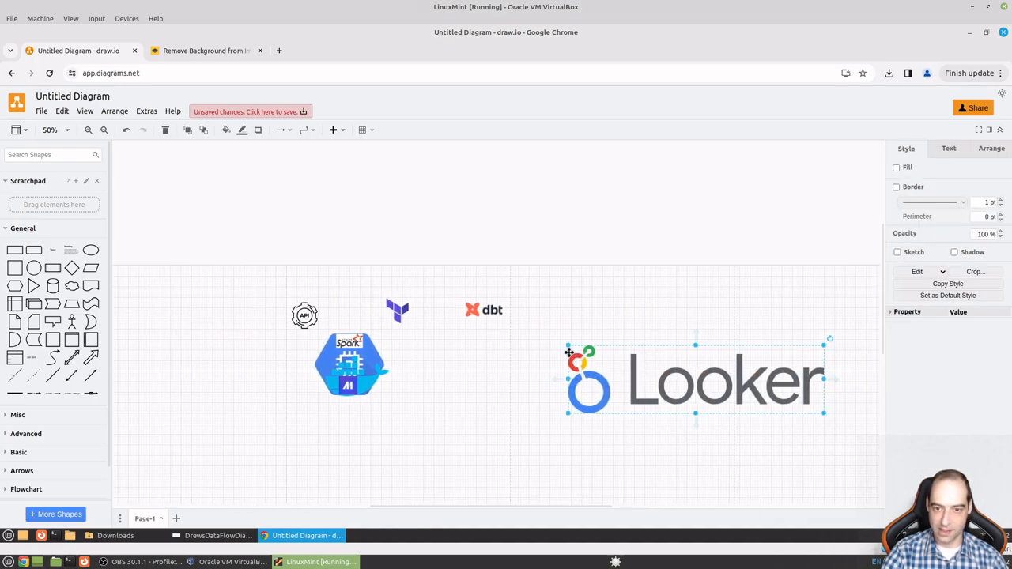
pyautogui.moveTo(567, 346); pyautogui.dragTo(571, 379)
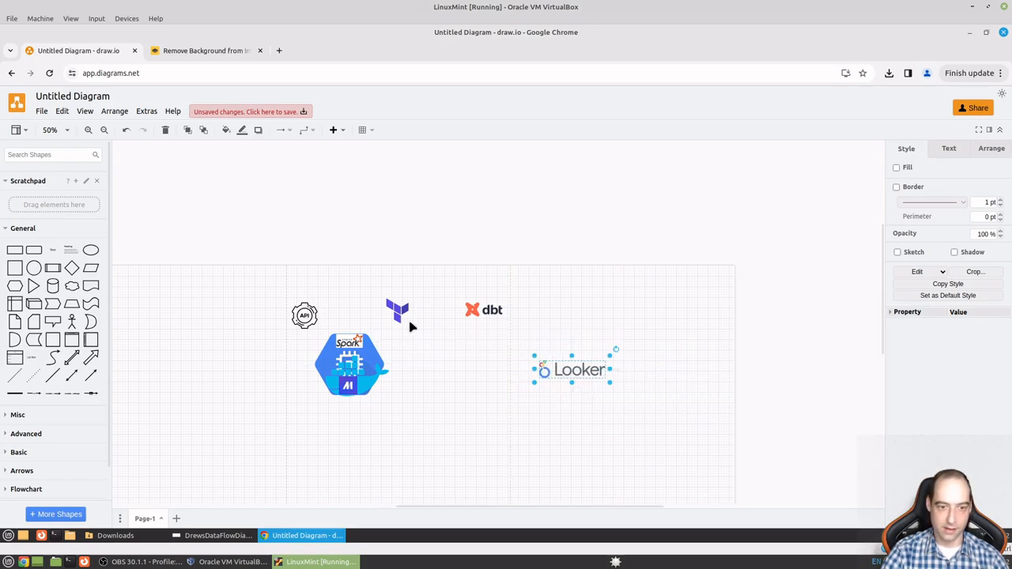
# - Insert GCS.svg from the Downloads folder and scale it down in the area below the Looker logo
pyautogui.click(148, 537)
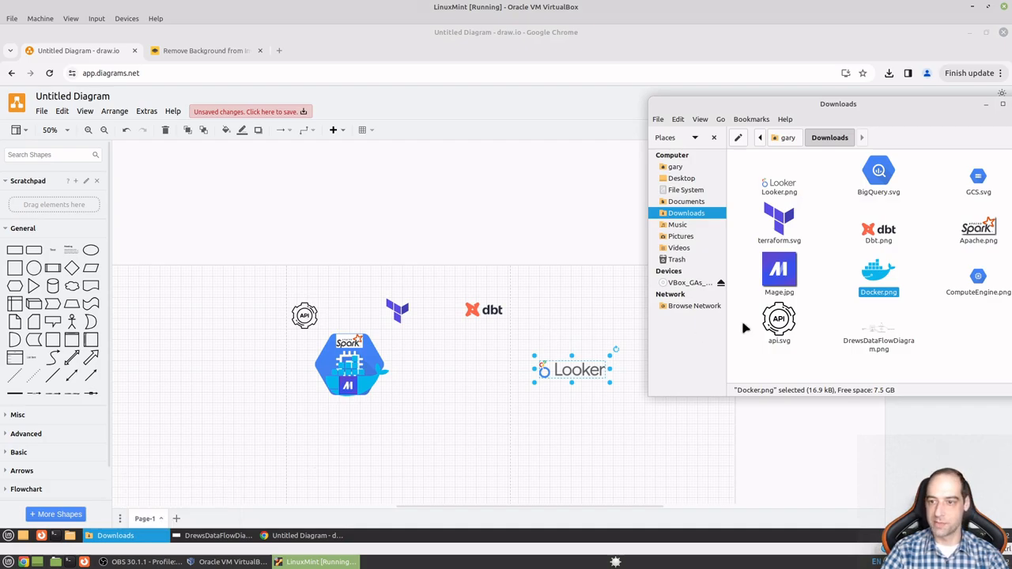
pyautogui.moveTo(978, 178)
pyautogui.mouseDown()
pyautogui.moveTo(440, 386)
pyautogui.moveTo(418, 358)
pyautogui.moveTo(422, 386)
pyautogui.moveTo(624, 459)
pyautogui.moveTo(592, 452)
pyautogui.mouseUp()
pyautogui.scroll(-3, 678, 403)
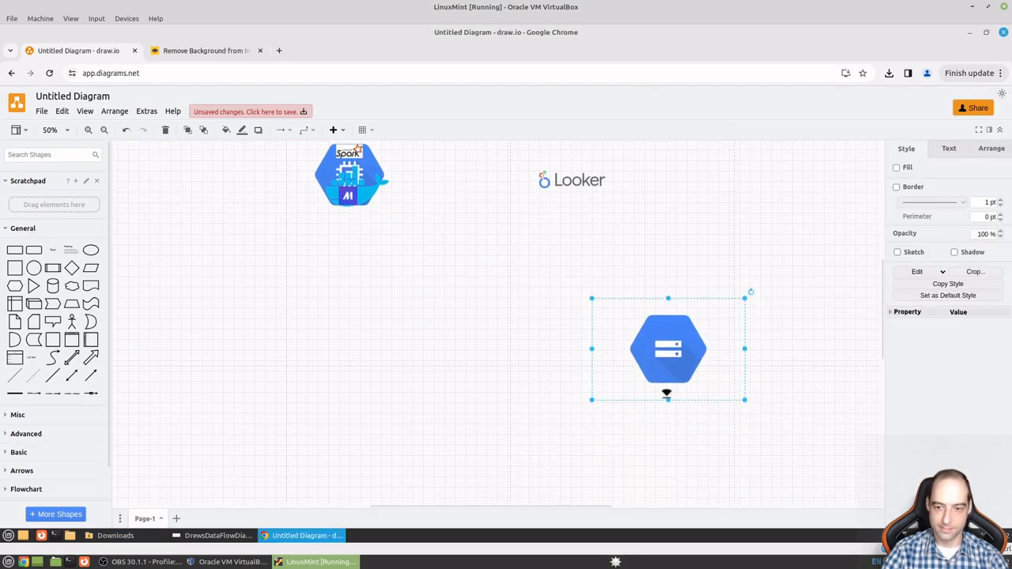
pyautogui.moveTo(613, 358); pyautogui.dragTo(417, 257)
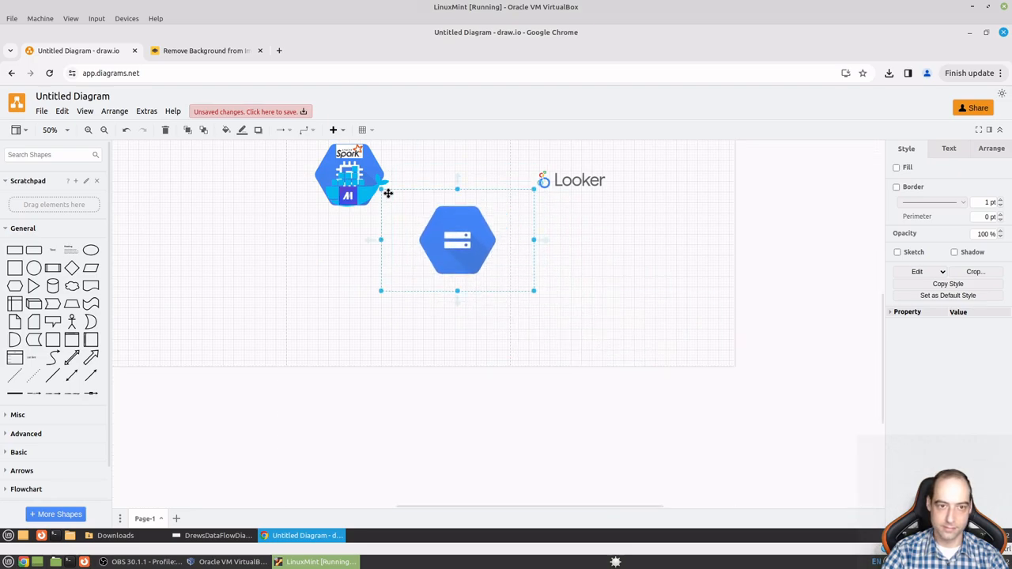
pyautogui.moveTo(382, 192); pyautogui.dragTo(472, 250)
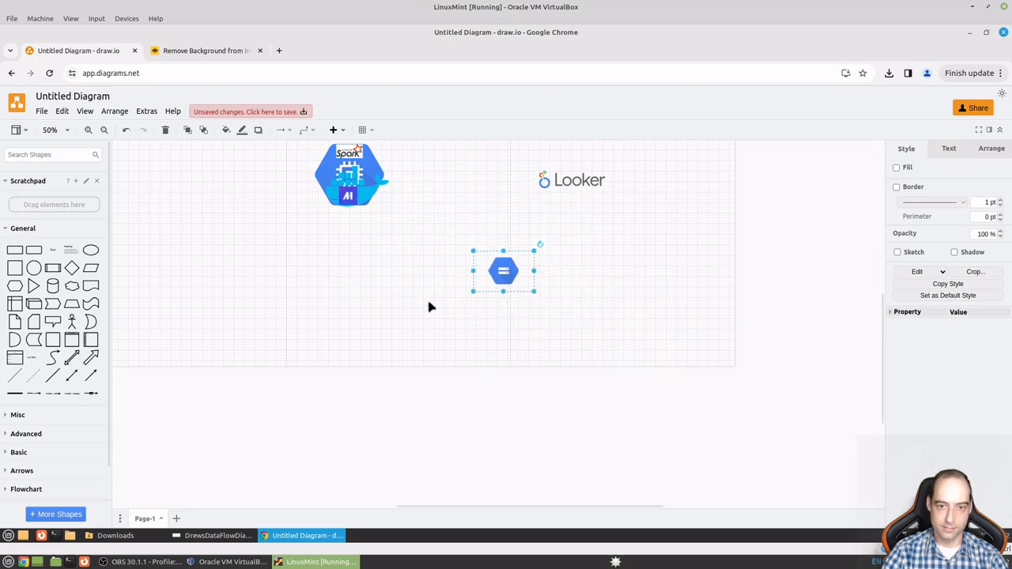
# - Enlarge the Cloud Storage hexagon slightly and move it up beside the Docker whale's tail
pyautogui.scroll(3, 464, 374)
pyautogui.scroll(-1, 475, 366)
pyautogui.moveTo(472, 380); pyautogui.dragTo(447, 360)
pyautogui.moveTo(499, 394); pyautogui.dragTo(444, 331)
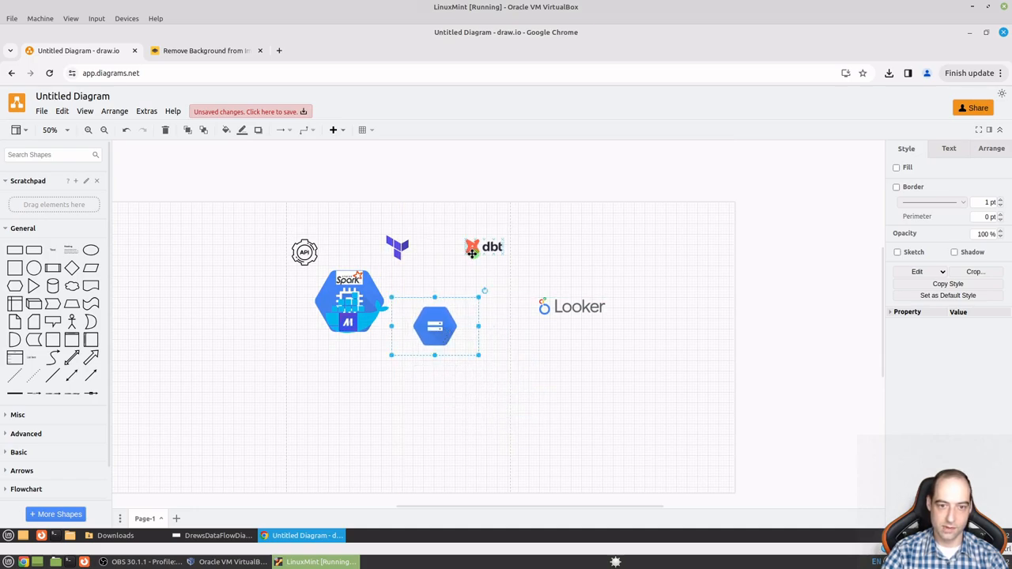
pyautogui.click(452, 288)
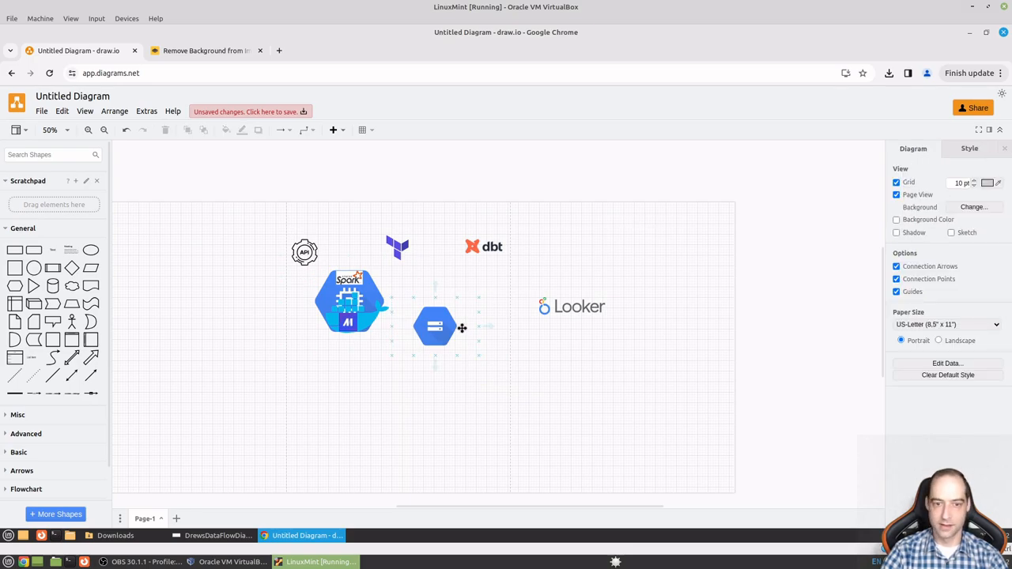
# - Insert BigQuery.svg from the Downloads folder, scaled down and placed between the dbt and Looker logos
pyautogui.click(143, 538)
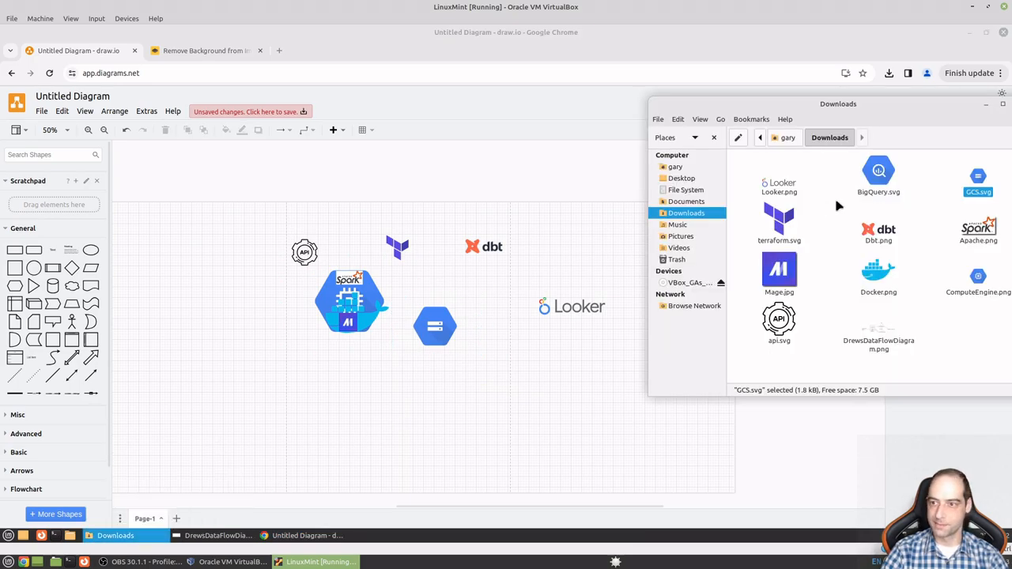
pyautogui.moveTo(878, 175)
pyautogui.mouseDown()
pyautogui.moveTo(748, 199)
pyautogui.moveTo(464, 291)
pyautogui.moveTo(475, 289)
pyautogui.mouseUp()
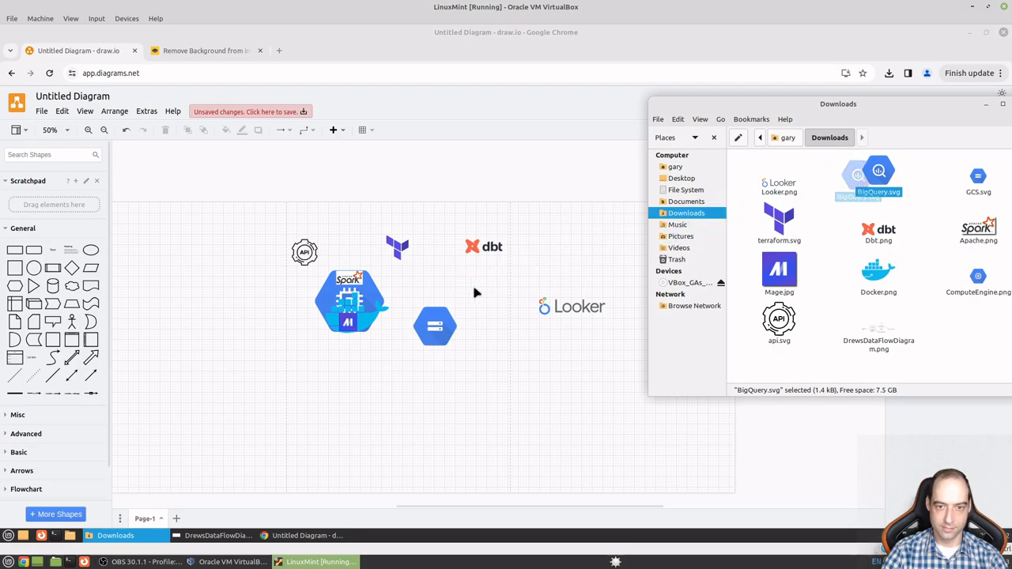
pyautogui.moveTo(878, 176); pyautogui.dragTo(655, 418)
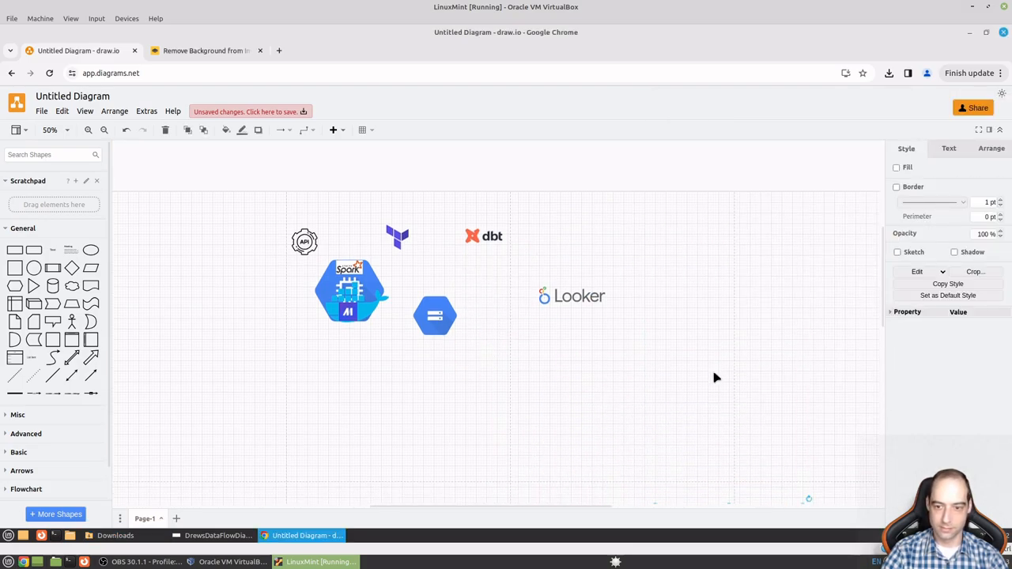
pyautogui.scroll(-3, 716, 377)
pyautogui.moveTo(655, 264); pyautogui.dragTo(741, 349)
pyautogui.scroll(3, 584, 428)
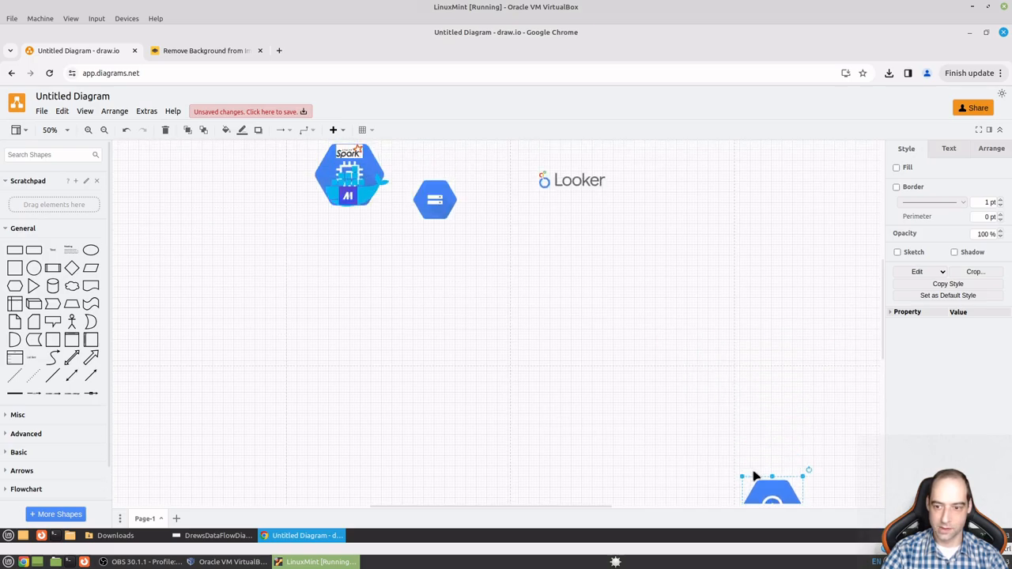
pyautogui.moveTo(763, 490); pyautogui.dragTo(487, 182)
# - Move the Cloud Storage hexagon down slightly, and enlarge the BigQuery hexagon slightly and center it under the dbt logo
pyautogui.moveTo(431, 251); pyautogui.dragTo(434, 273)
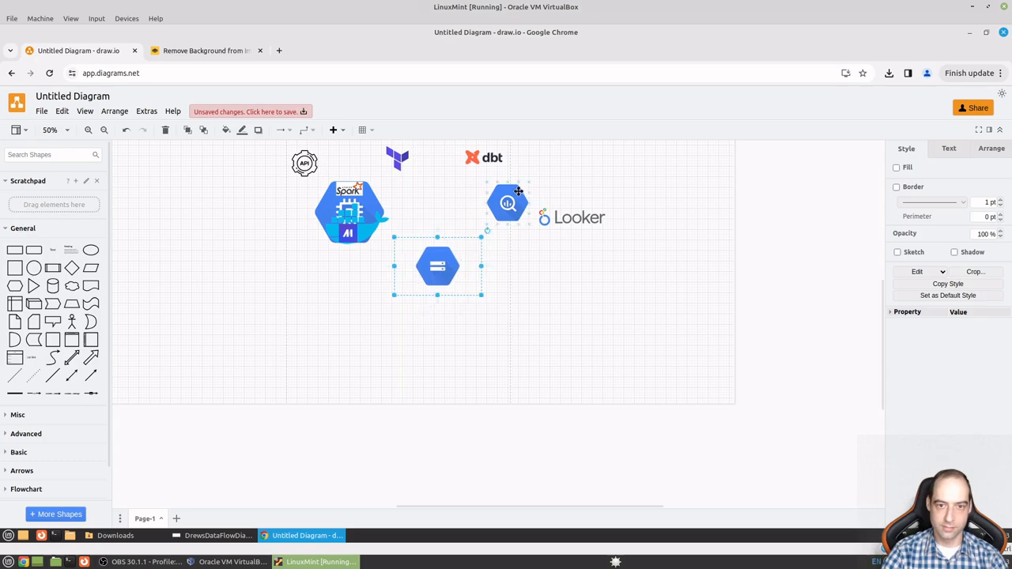
pyautogui.click(492, 189)
pyautogui.moveTo(487, 183); pyautogui.dragTo(479, 212)
pyautogui.scroll(2, 429, 222)
pyautogui.scroll(-2, 429, 223)
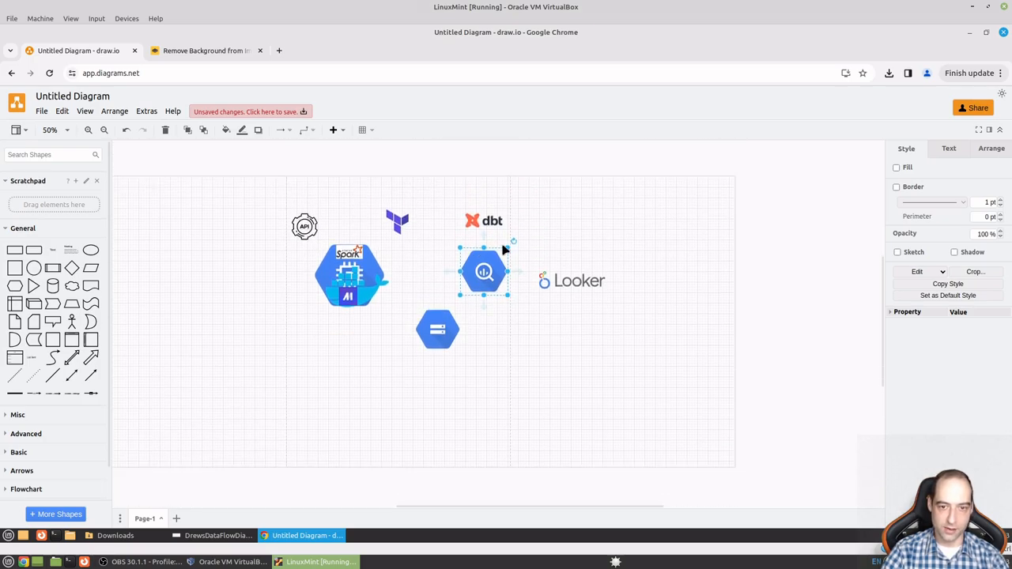
# - Add a directional connector running from the API icon to the Docker whale on the Compute Engine hexagon
pyautogui.keyDown('ctrl'); pyautogui.scroll(3, 504, 251); pyautogui.keyUp('ctrl')
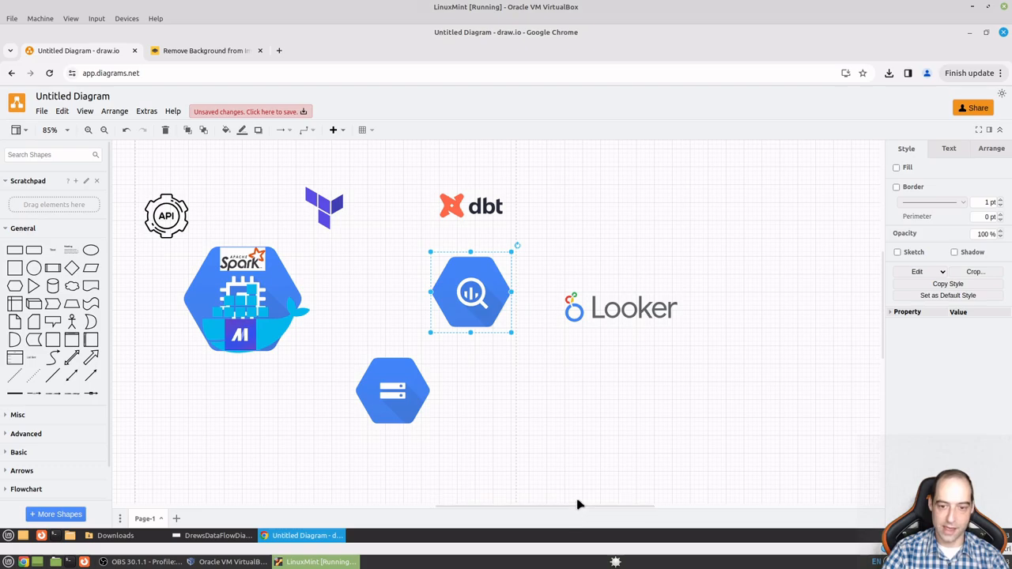
pyautogui.moveTo(573, 506); pyautogui.dragTo(543, 507)
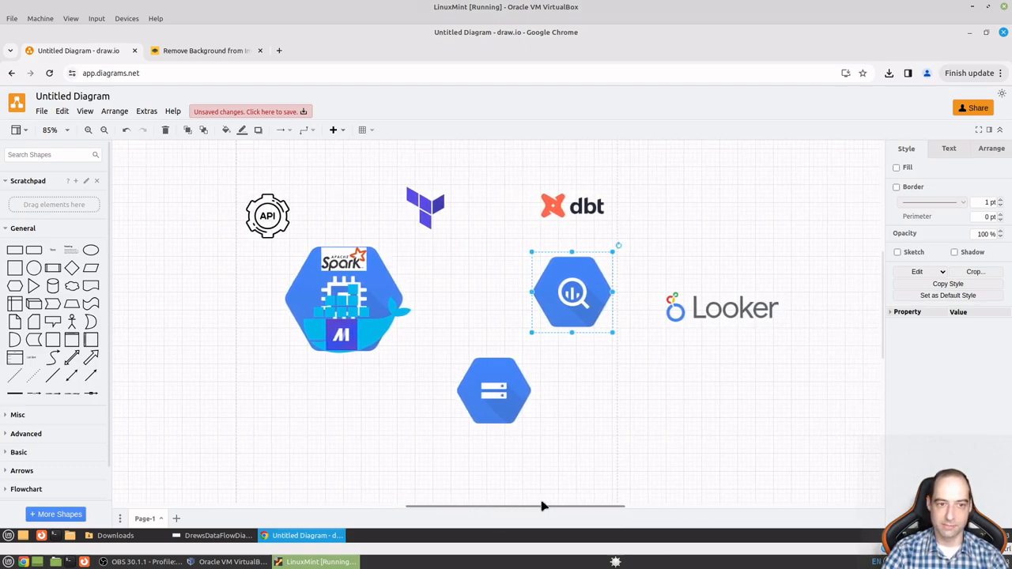
pyautogui.click(90, 383)
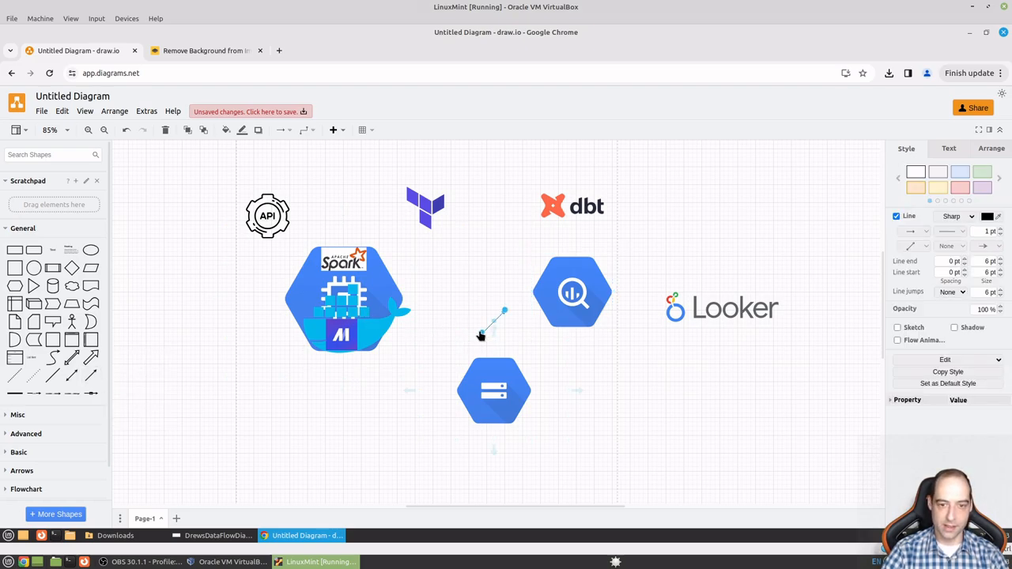
pyautogui.moveTo(481, 336); pyautogui.dragTo(280, 253)
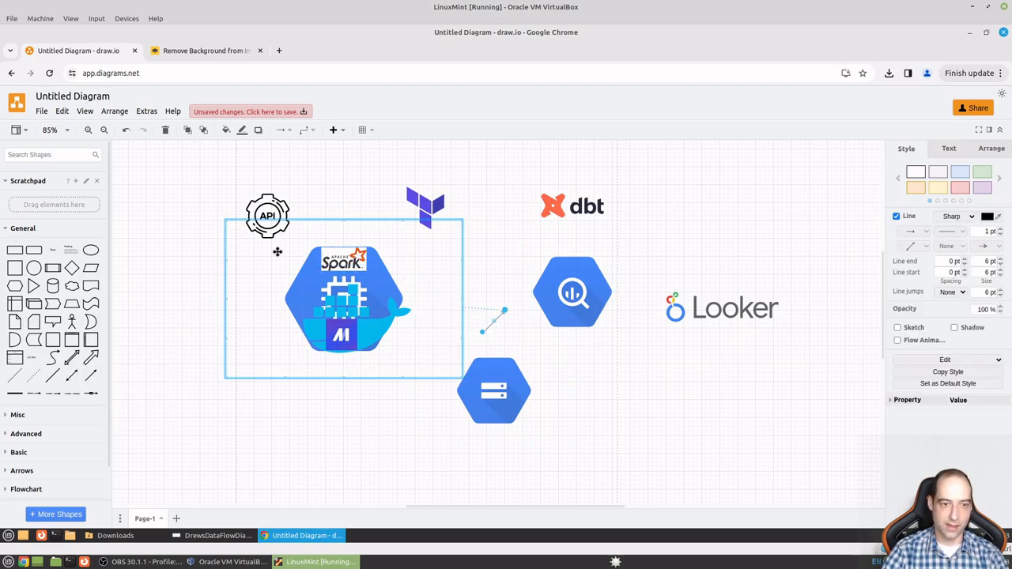
pyautogui.moveTo(448, 234); pyautogui.dragTo(272, 219)
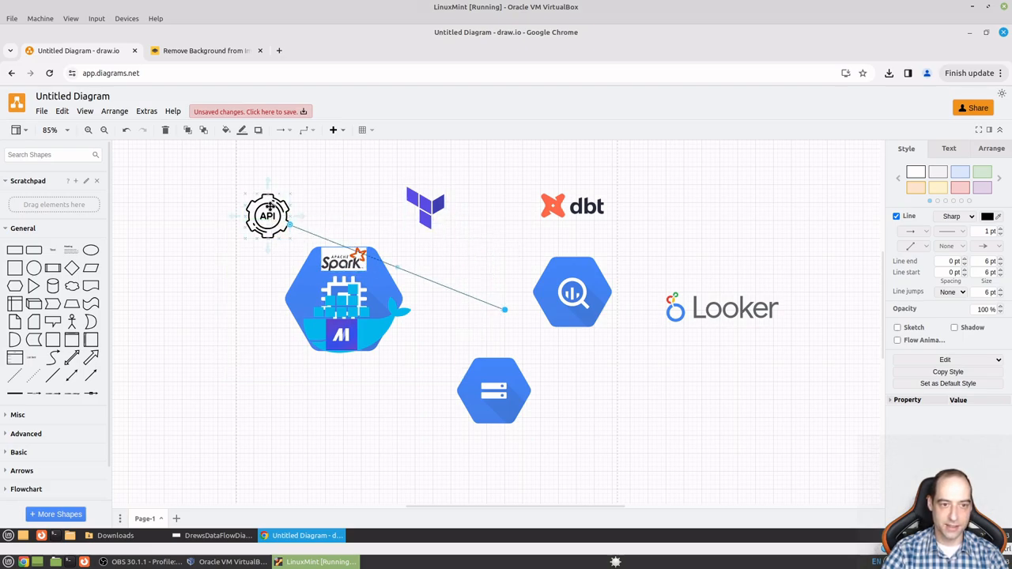
pyautogui.click(312, 289)
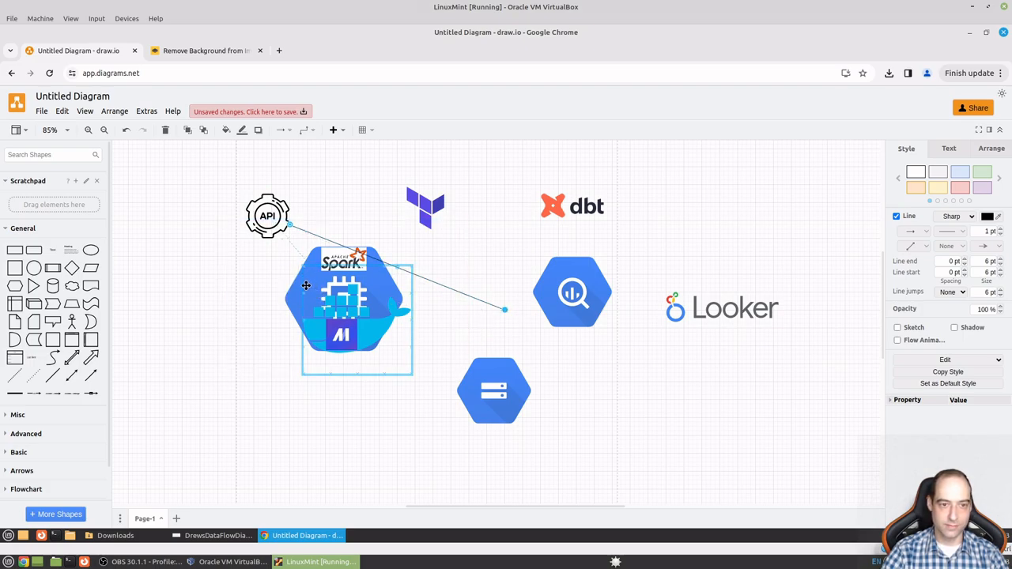
pyautogui.click(235, 297)
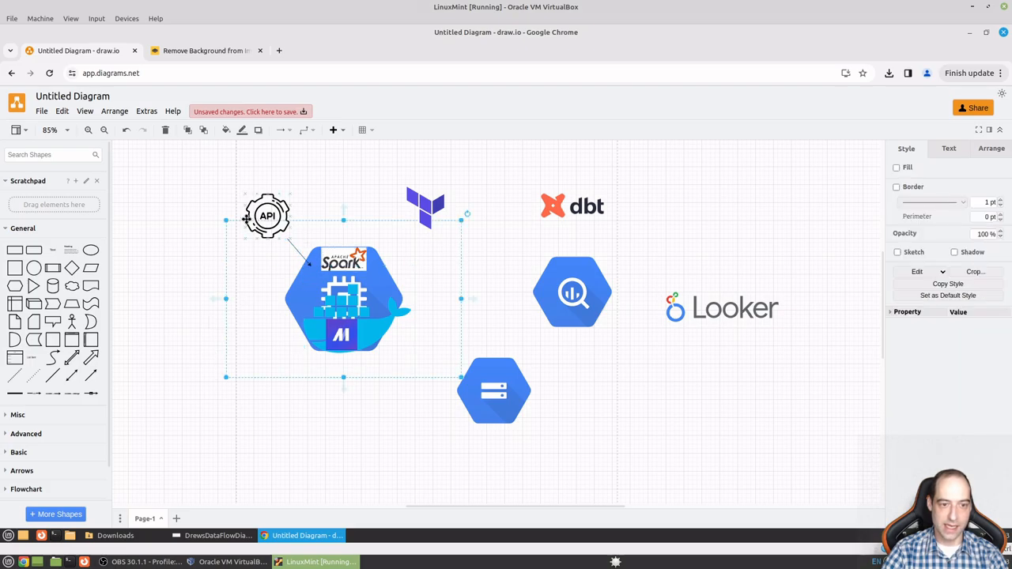